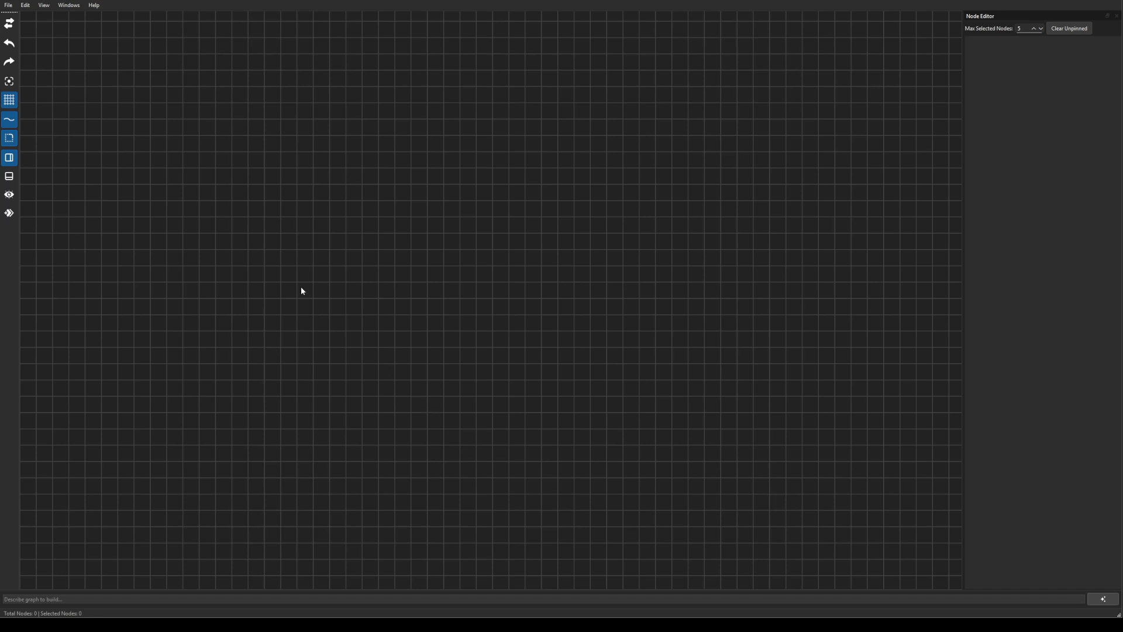
# Load example_lsystem_tree_shading.xml from the example scenes folder.
pyautogui.click(15, 7)
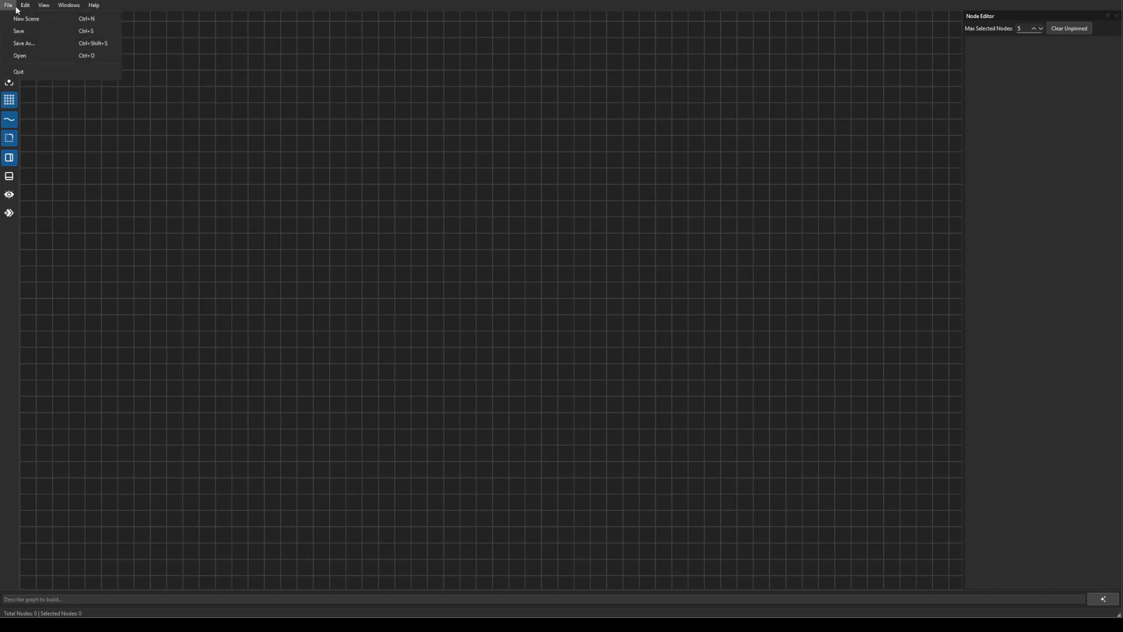
pyautogui.click(24, 55)
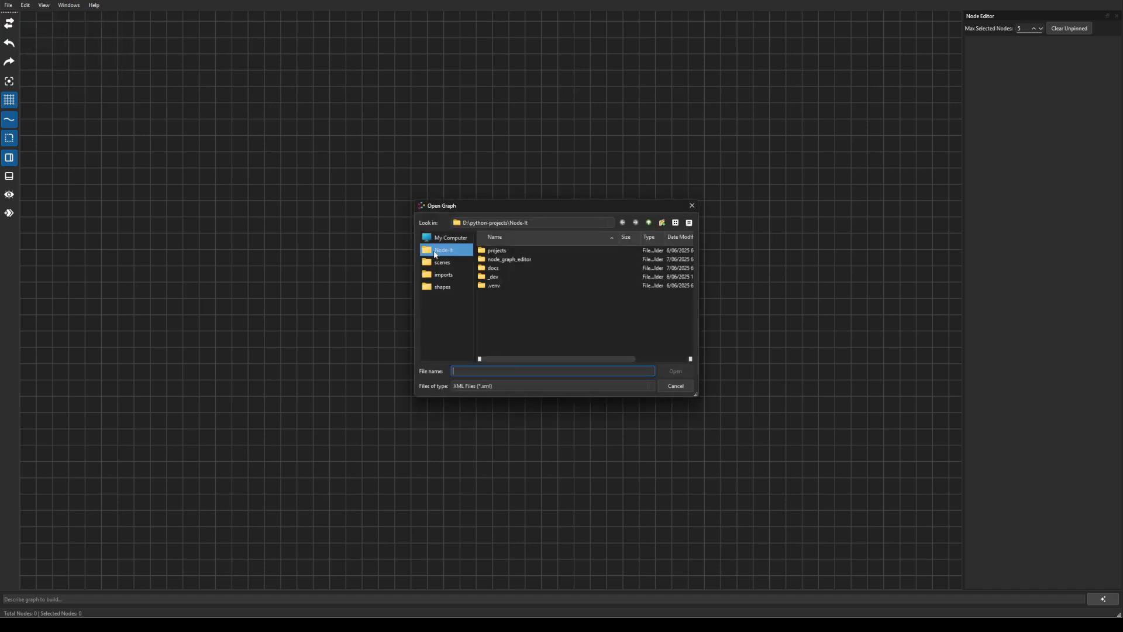
pyautogui.click(442, 264)
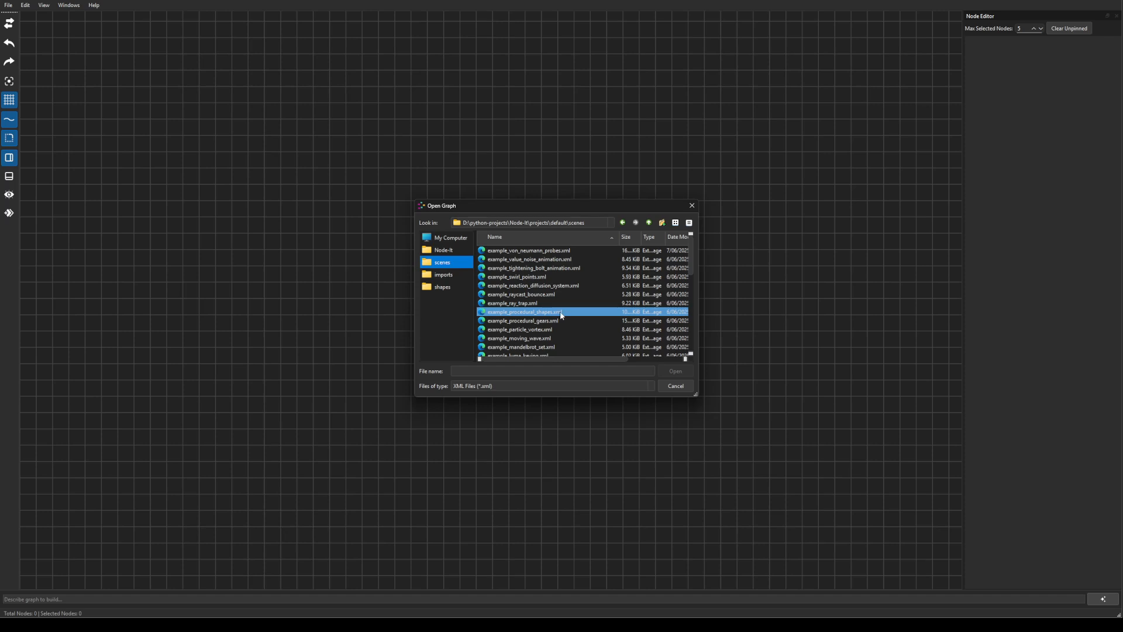
pyautogui.scroll(-2, 564, 315)
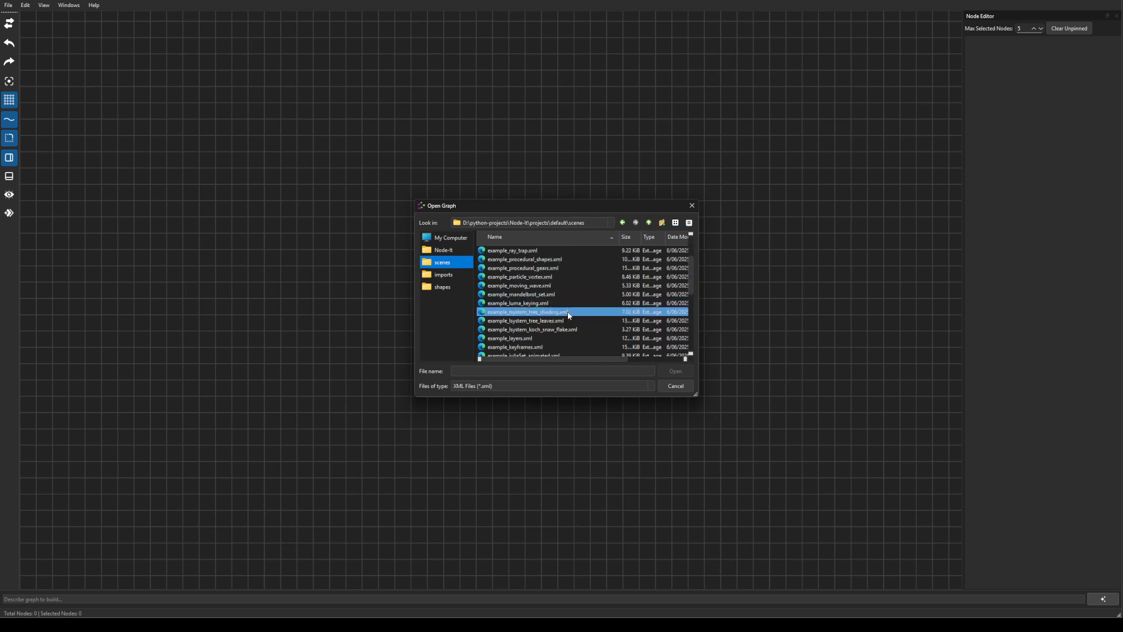
pyautogui.scroll(-1, 557, 320)
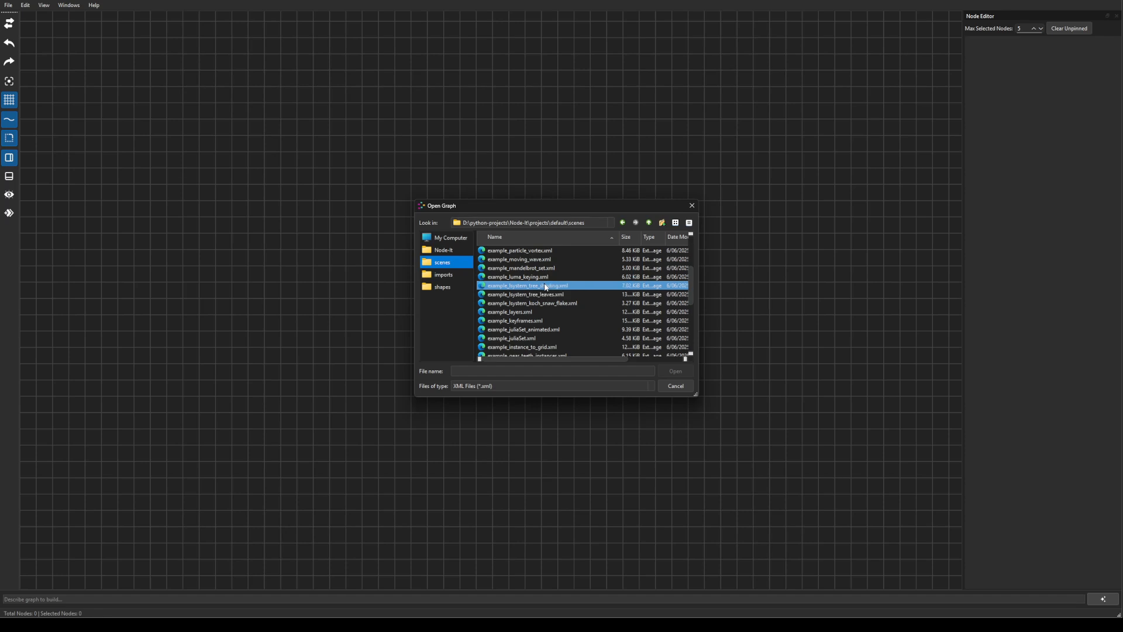
pyautogui.click(544, 286)
pyautogui.click(674, 371)
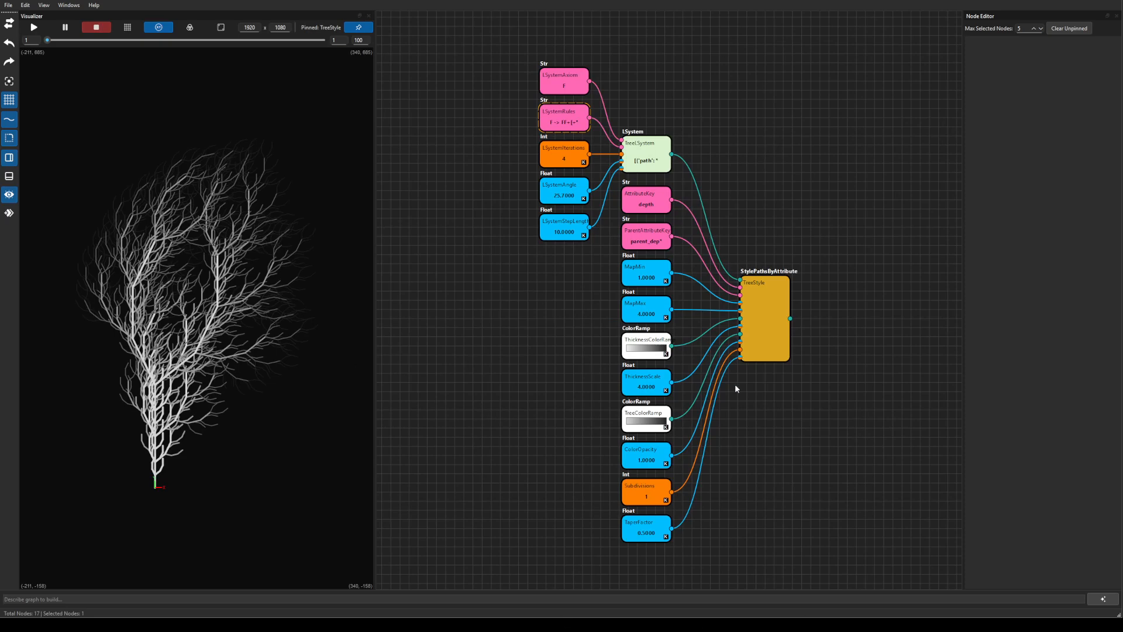
# Nudge the LSystemAngle node's value from 25.7 to 25.72.
pyautogui.click(561, 190)
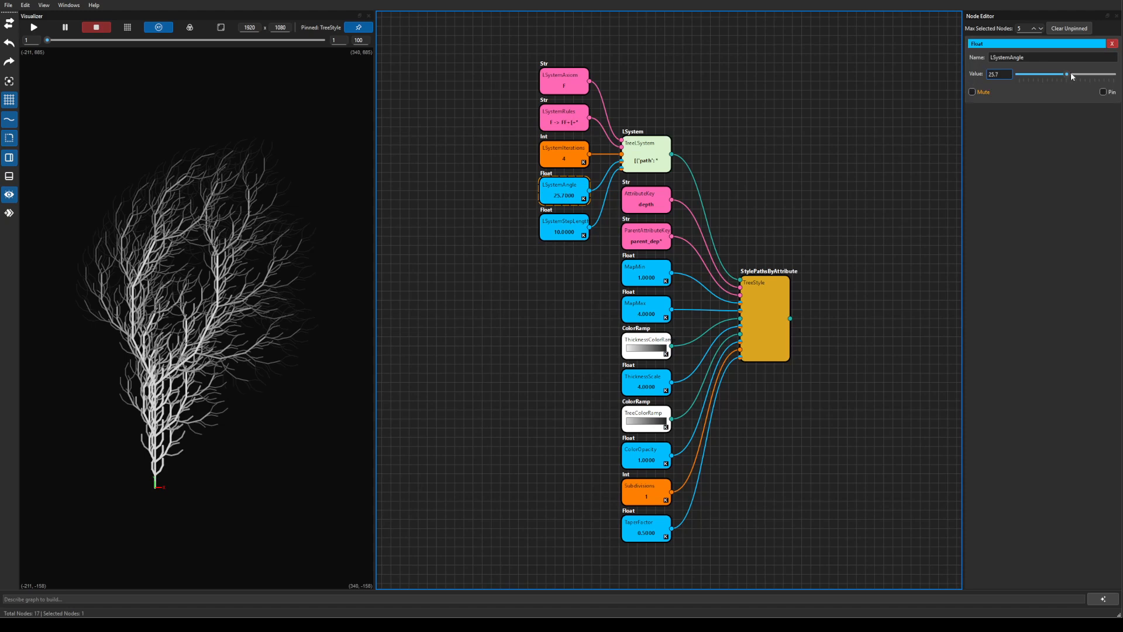
pyautogui.moveTo(1069, 74)
pyautogui.mouseDown()
pyautogui.moveTo(1040, 74)
pyautogui.moveTo(1064, 76)
pyautogui.mouseUp()
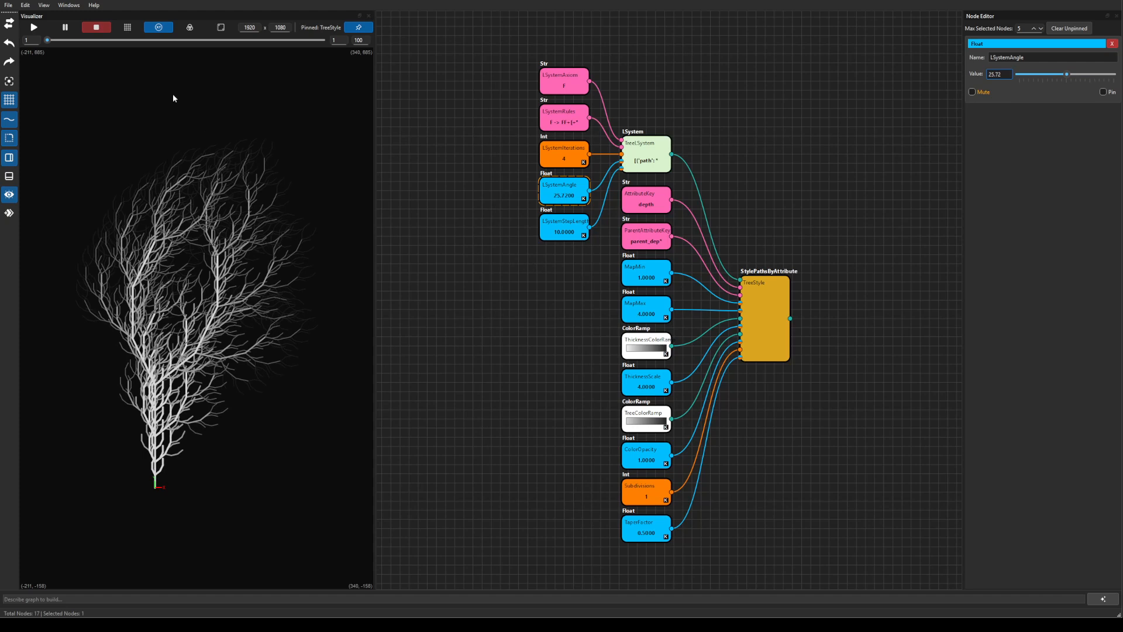
pyautogui.click(8, 5)
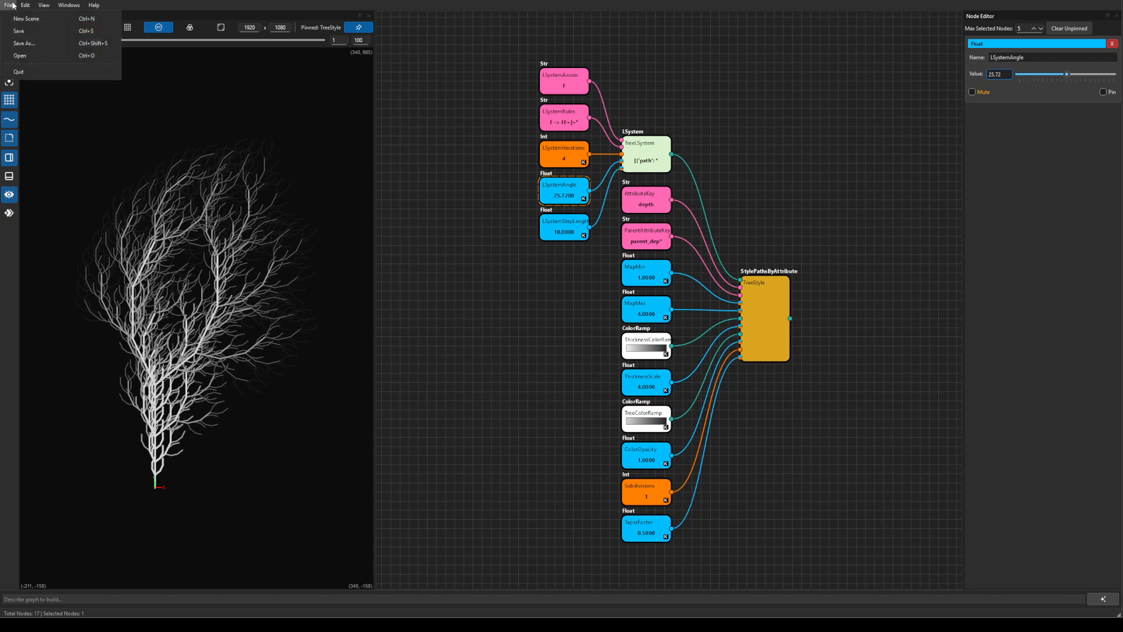
# Discard the tree edits and open example_procedural_gears.xml.
pyautogui.click(28, 55)
pyautogui.click(612, 317)
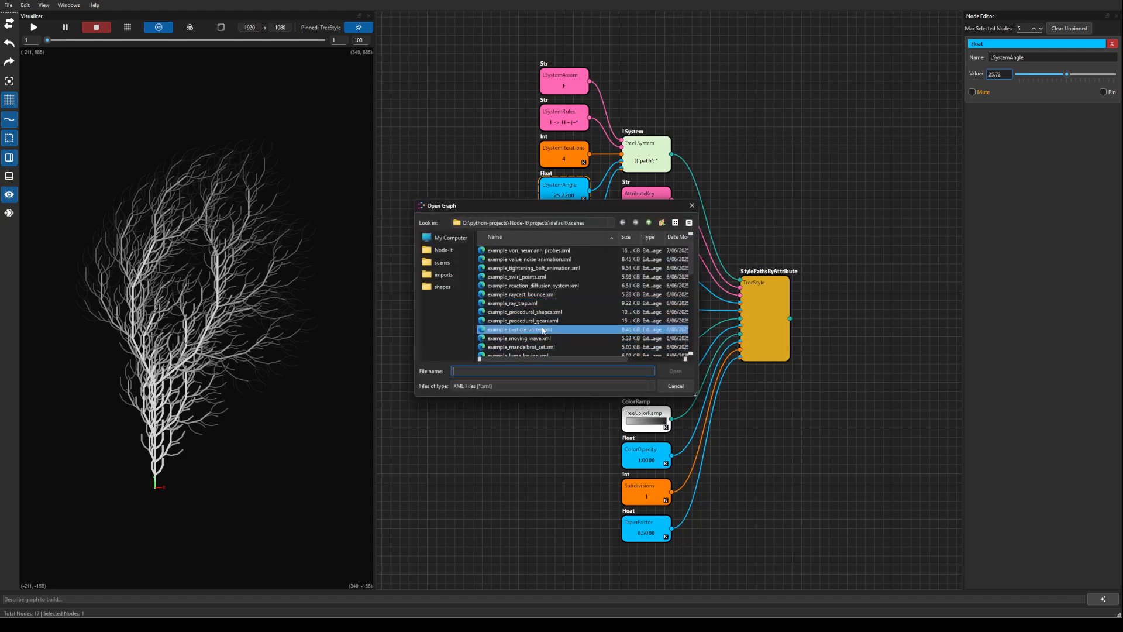
pyautogui.scroll(-1, 585, 334)
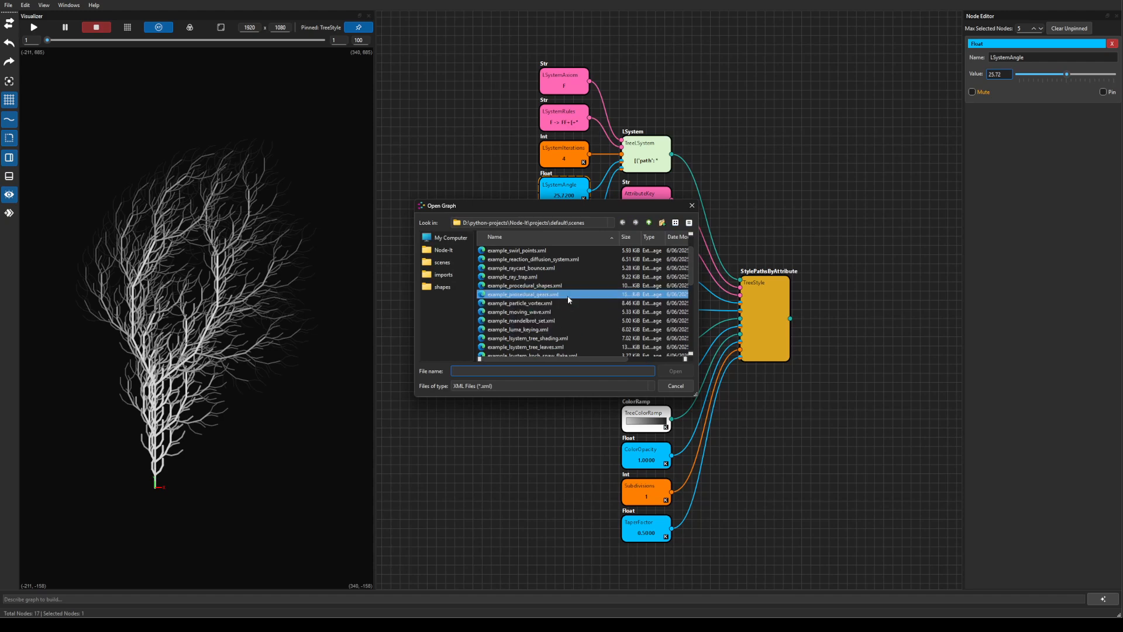
pyautogui.click(534, 297)
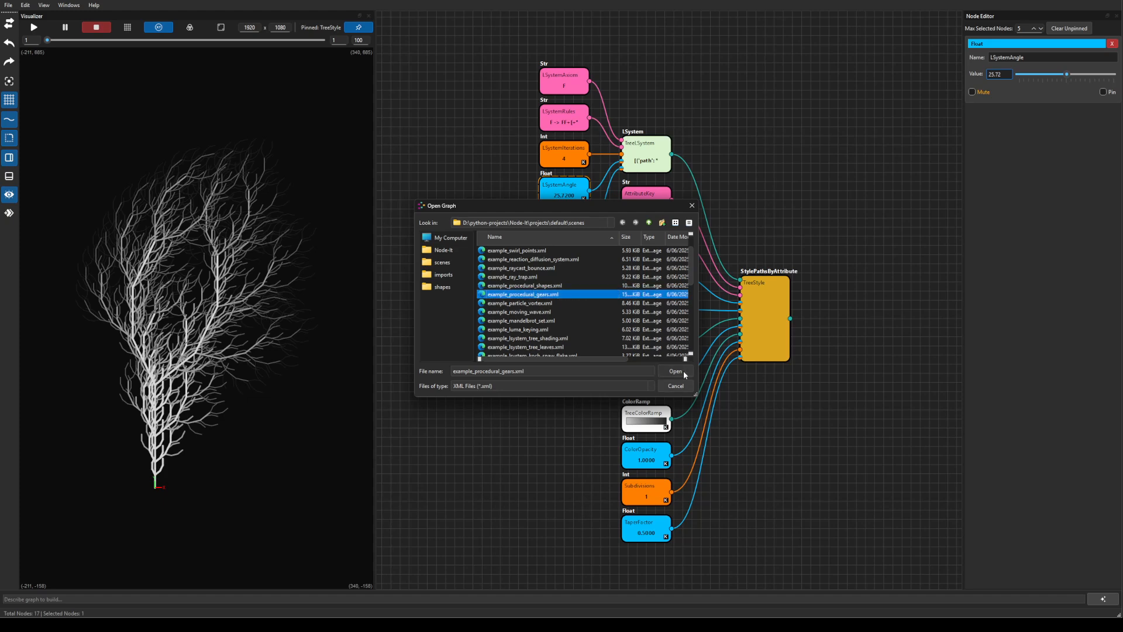
pyautogui.click(683, 370)
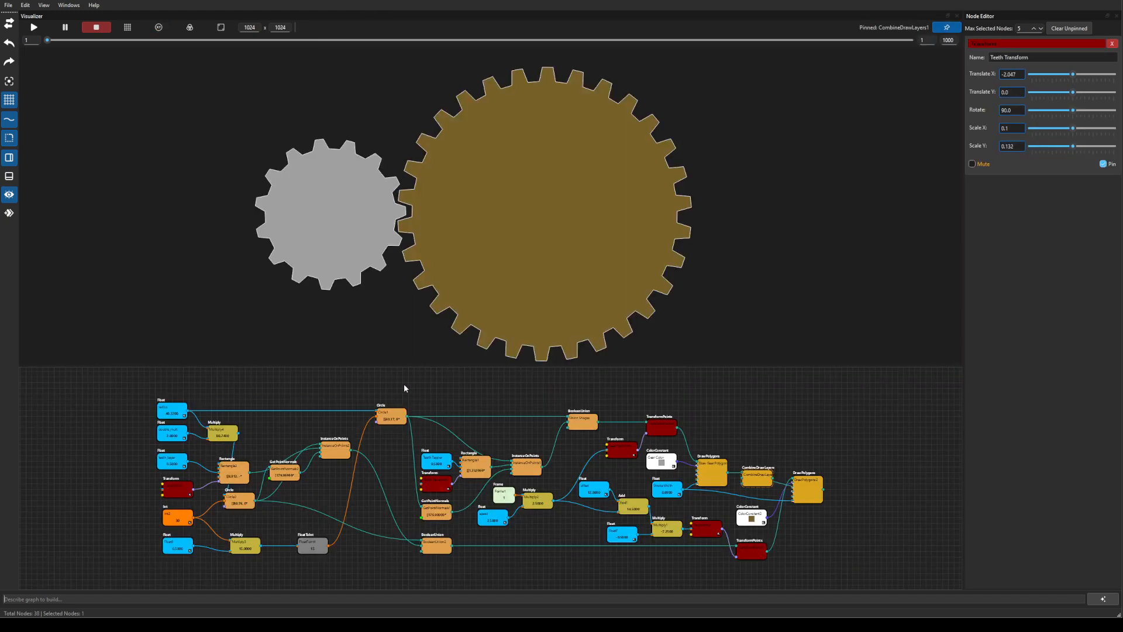
# Frame all nodes in the graph view, then play and stop the gear animation.
pyautogui.click(409, 389)
pyautogui.press('f')
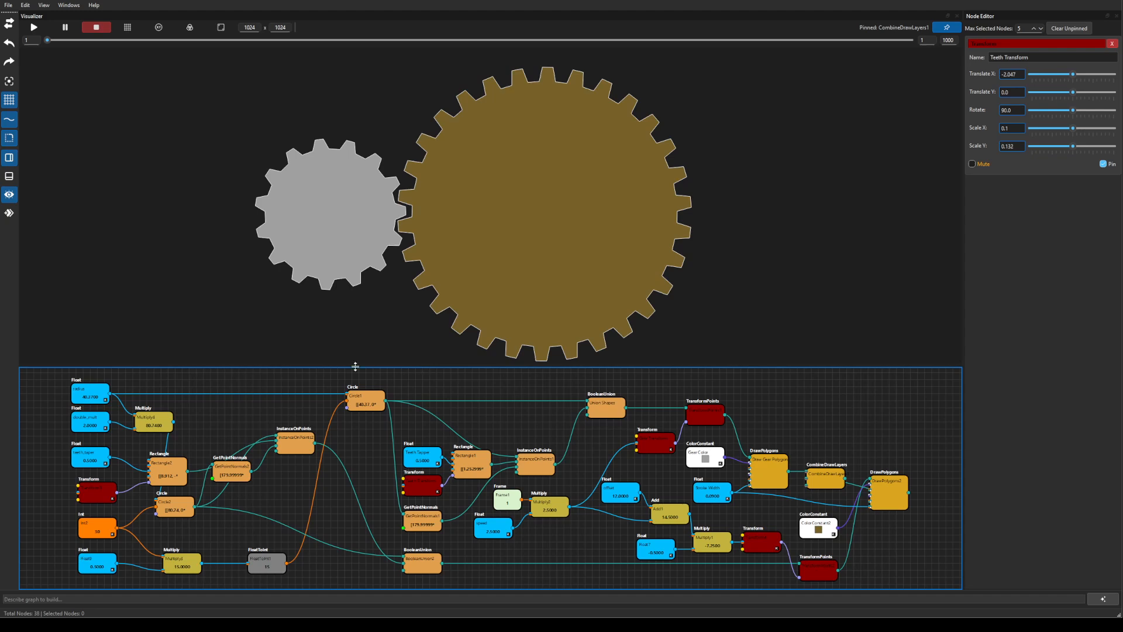
pyautogui.click(33, 27)
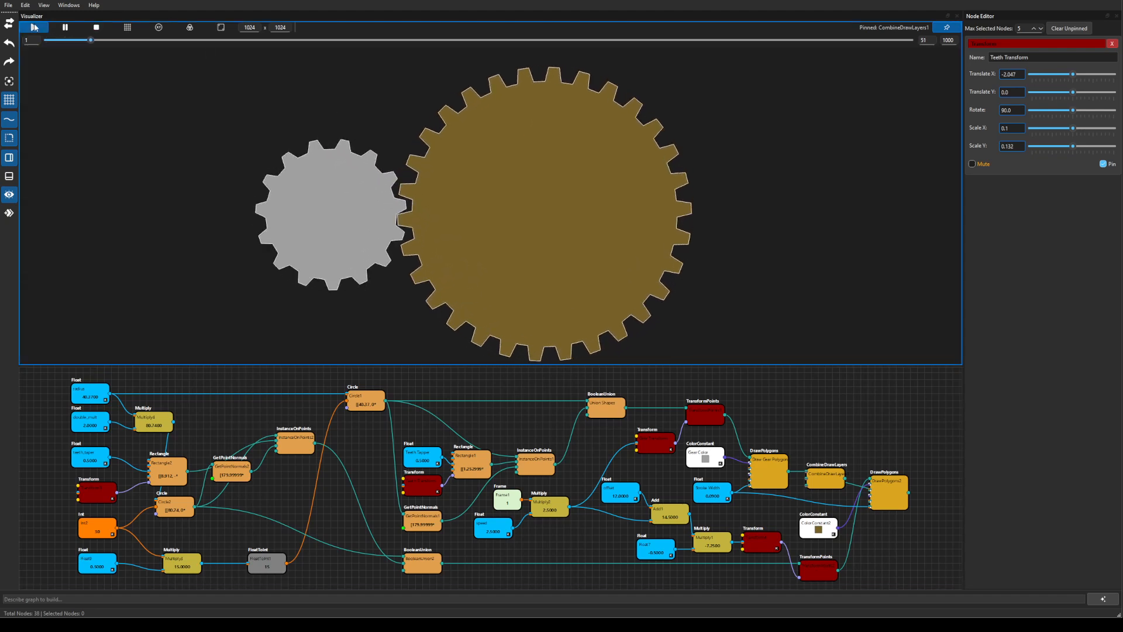
pyautogui.click(97, 28)
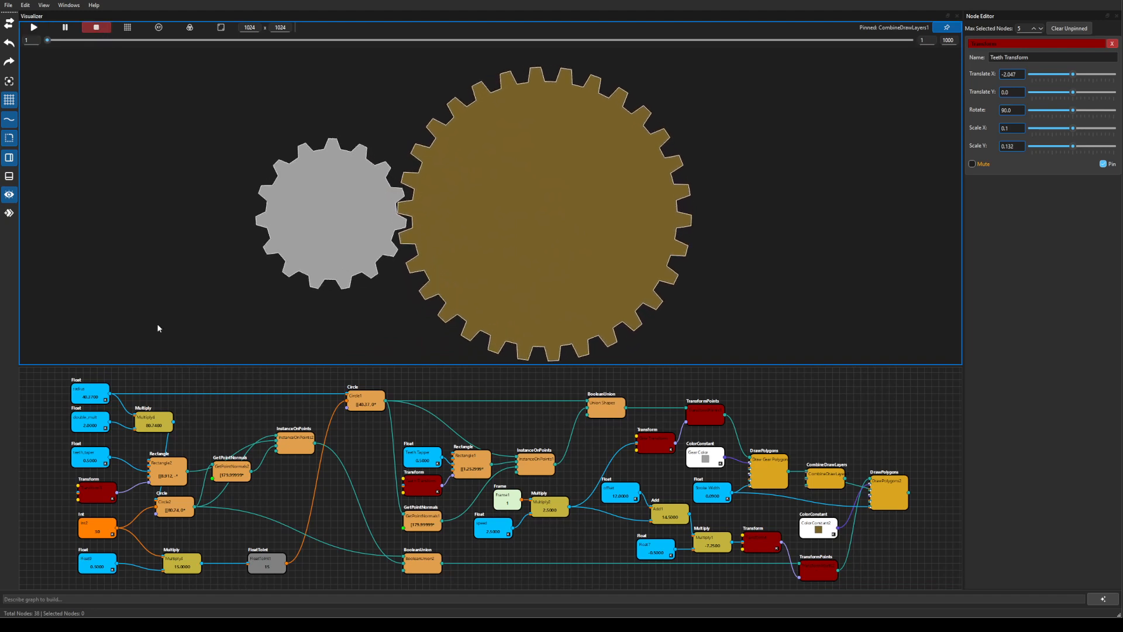
# Lower the Int2 value from 30 to 28 and play the gear animation.
pyautogui.click(99, 529)
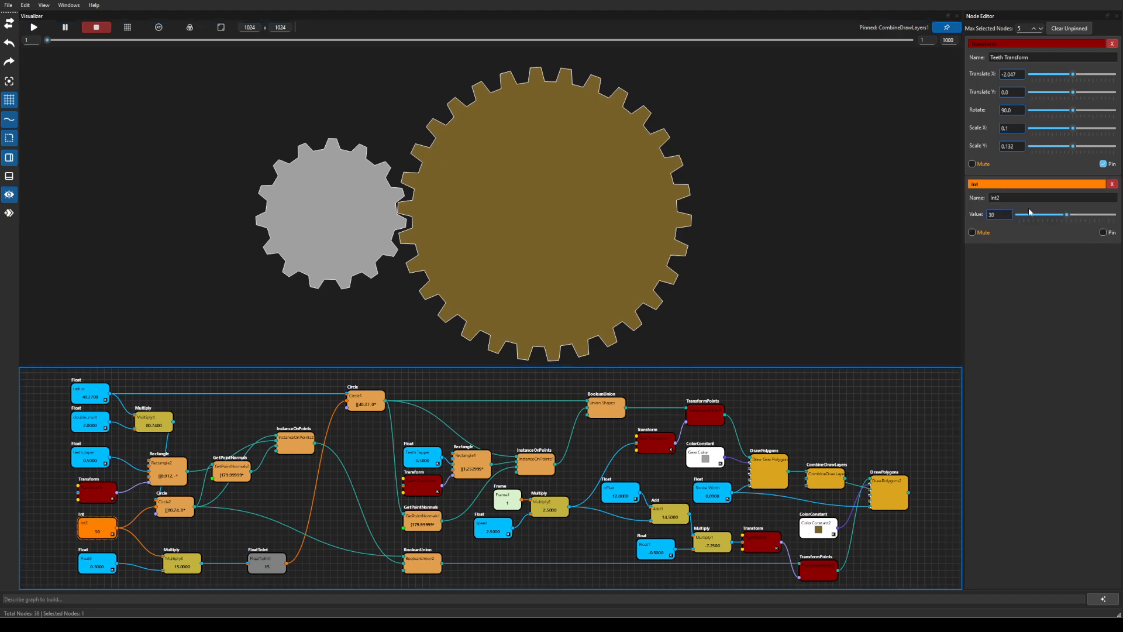
pyautogui.moveTo(1067, 215); pyautogui.dragTo(1057, 214)
pyautogui.click(35, 28)
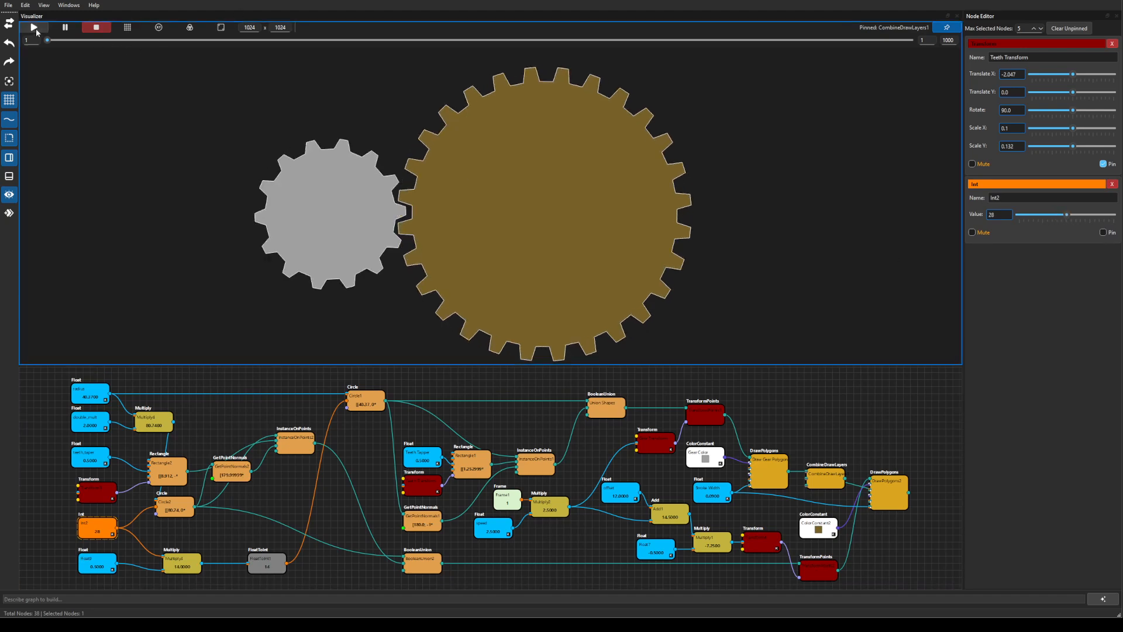
pyautogui.moveTo(1066, 215)
pyautogui.mouseDown()
pyautogui.moveTo(1056, 214)
pyautogui.moveTo(1076, 212)
pyautogui.mouseUp()
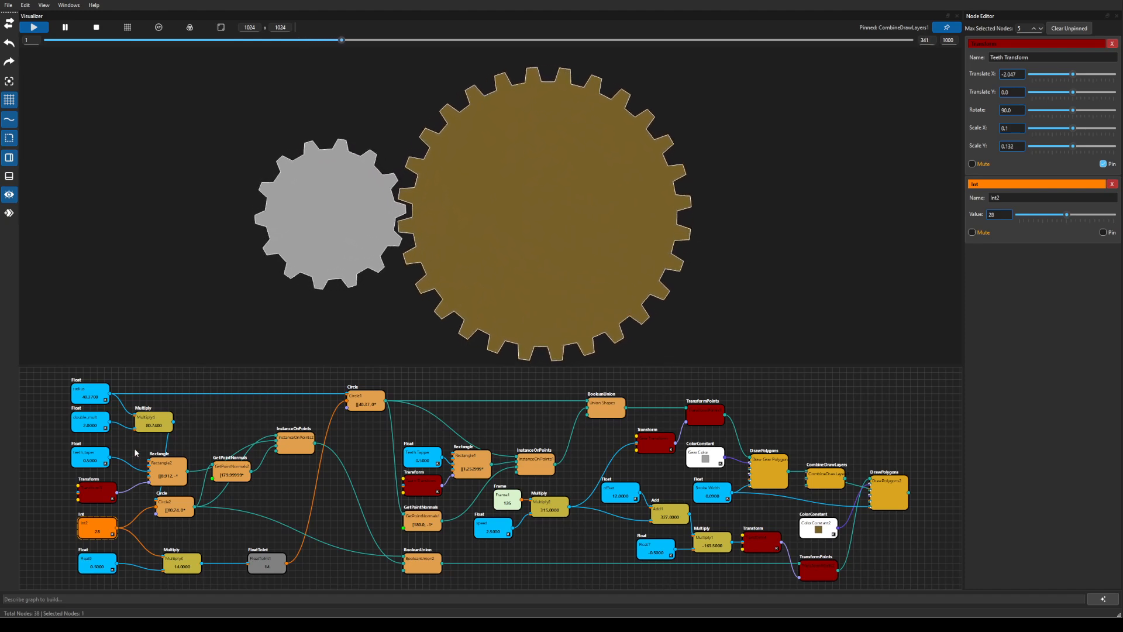
pyautogui.scroll(1, 228, 476)
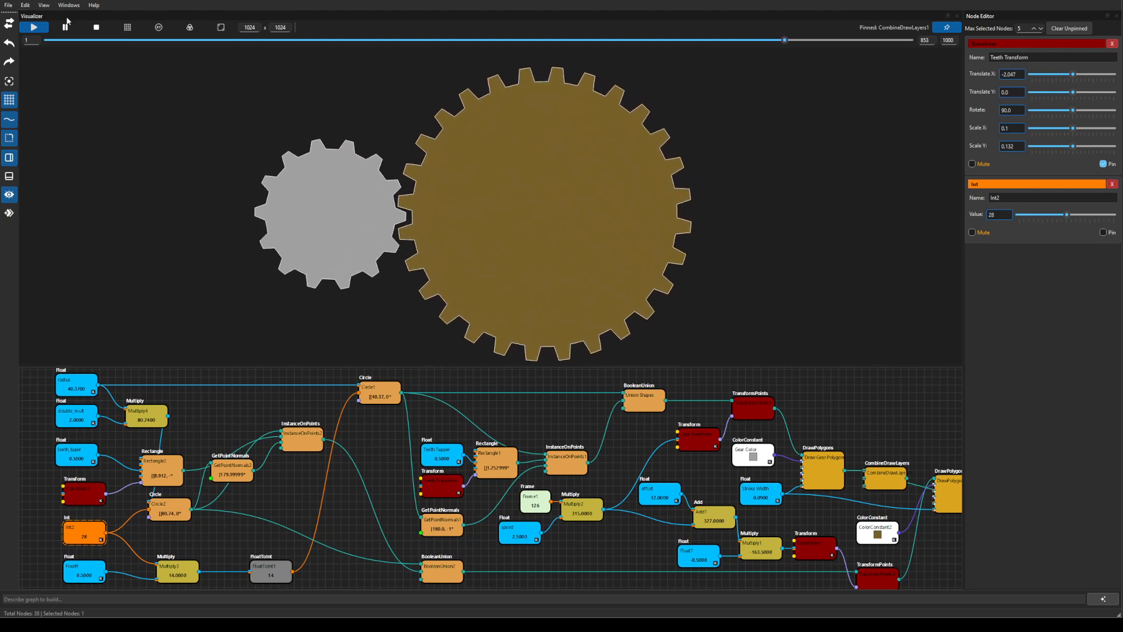
# Stop playback, discard the gear edits and open example_luma_keying.xml.
pyautogui.click(96, 26)
pyautogui.click(7, 5)
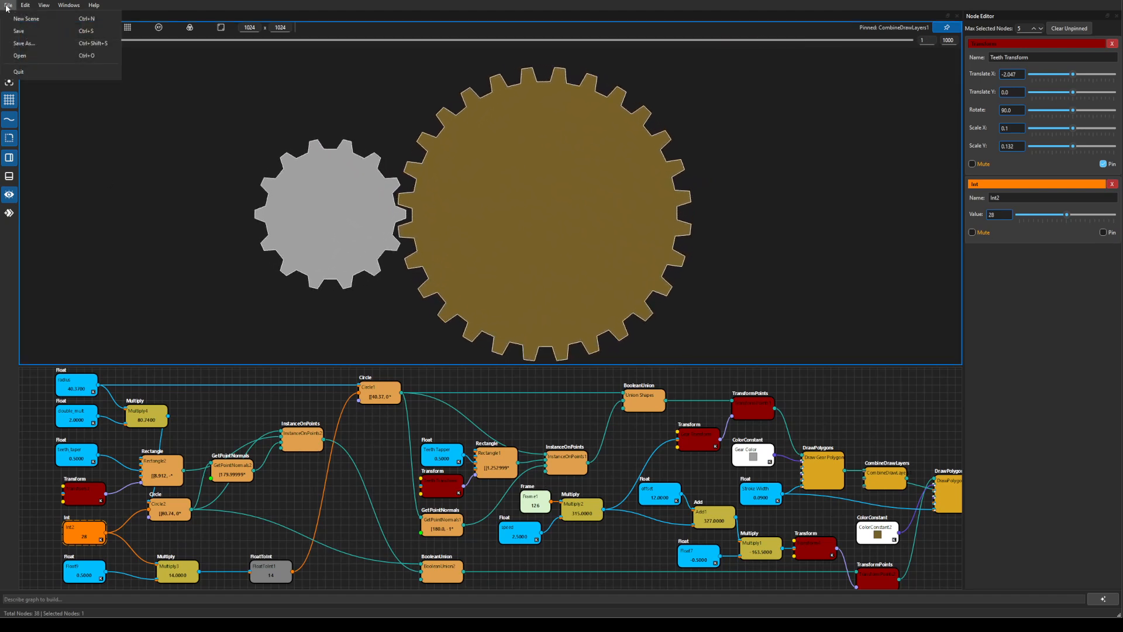
pyautogui.click(25, 57)
pyautogui.click(607, 316)
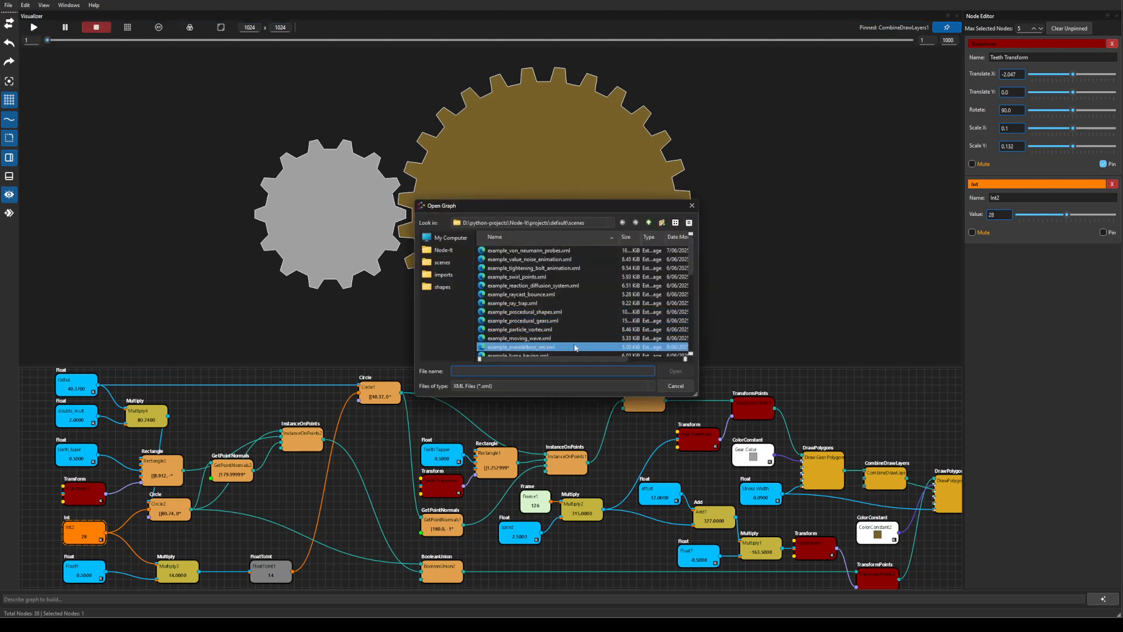
pyautogui.scroll(-1, 583, 310)
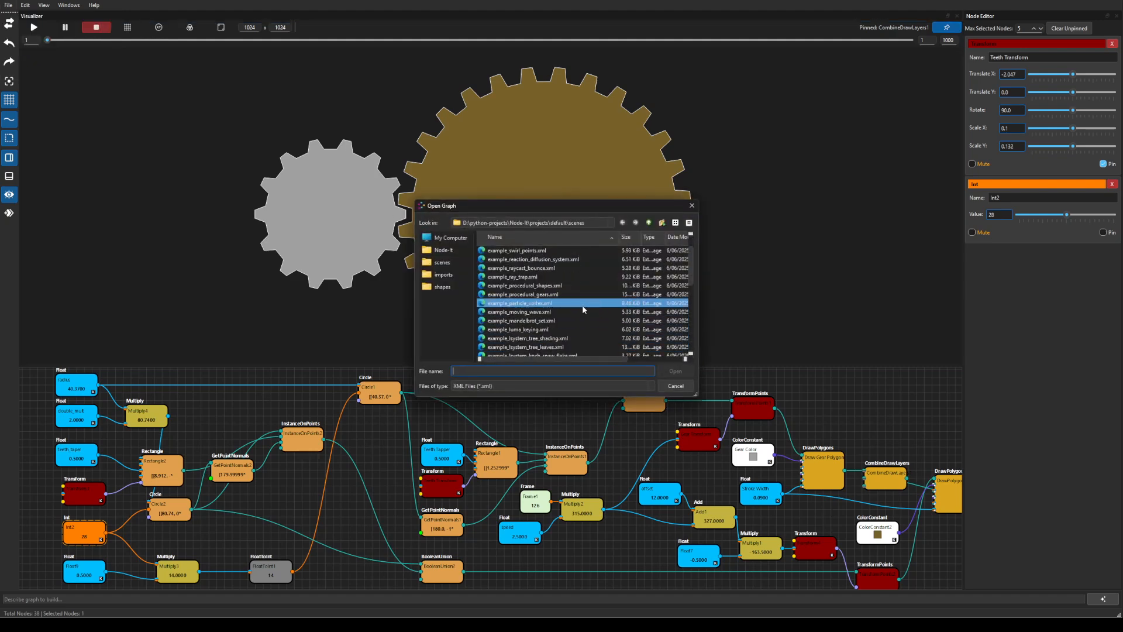
pyautogui.click(538, 331)
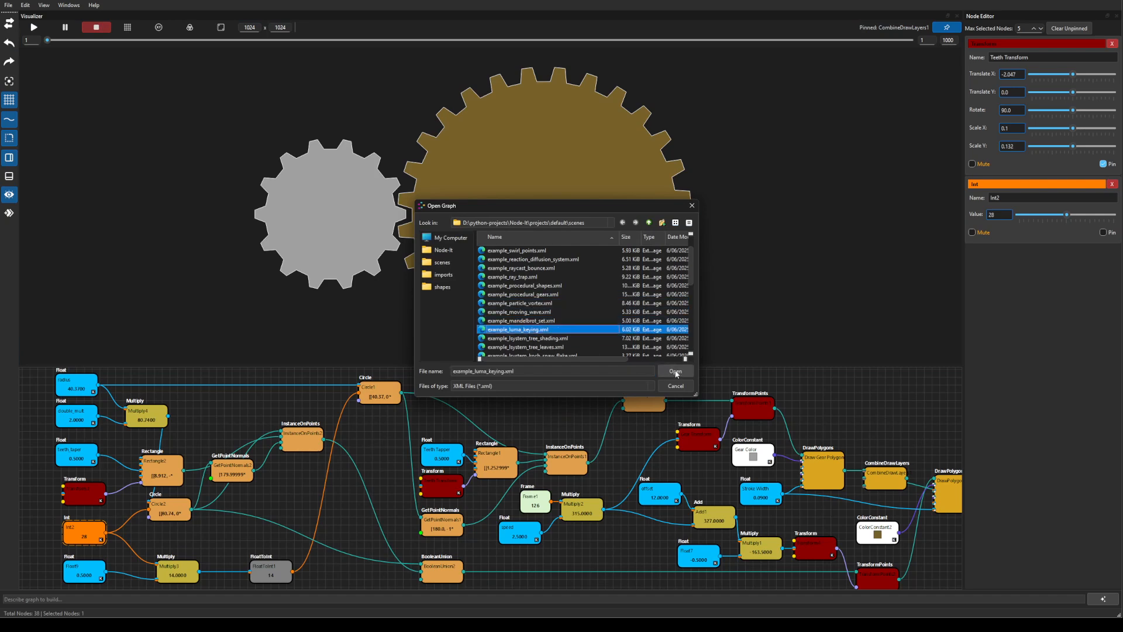
pyautogui.click(675, 372)
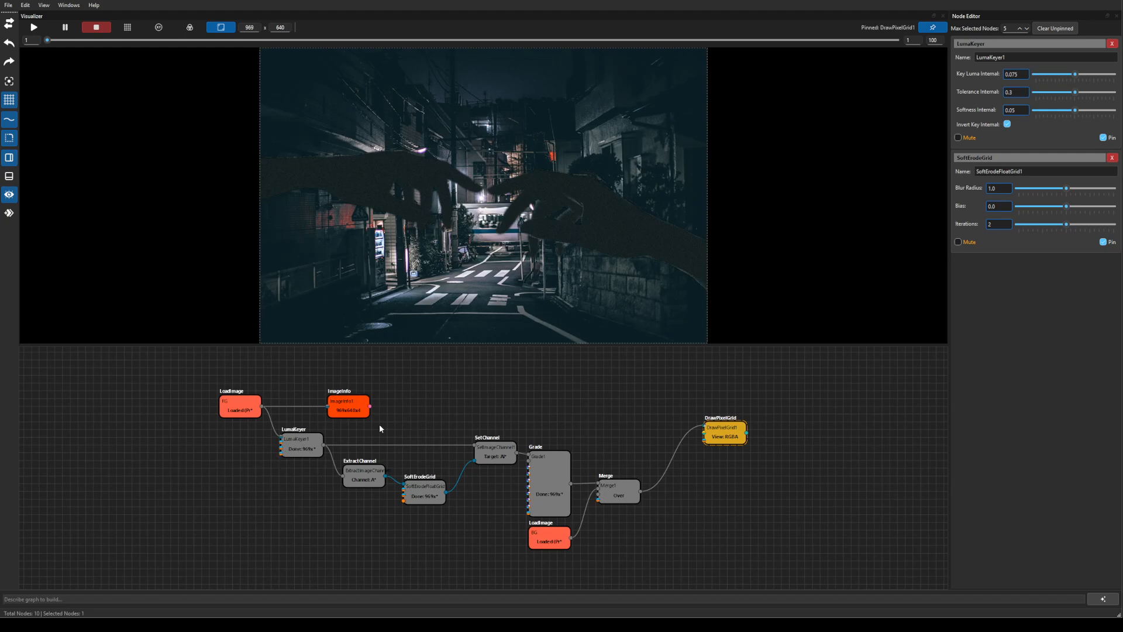
pyautogui.scroll(2, 354, 470)
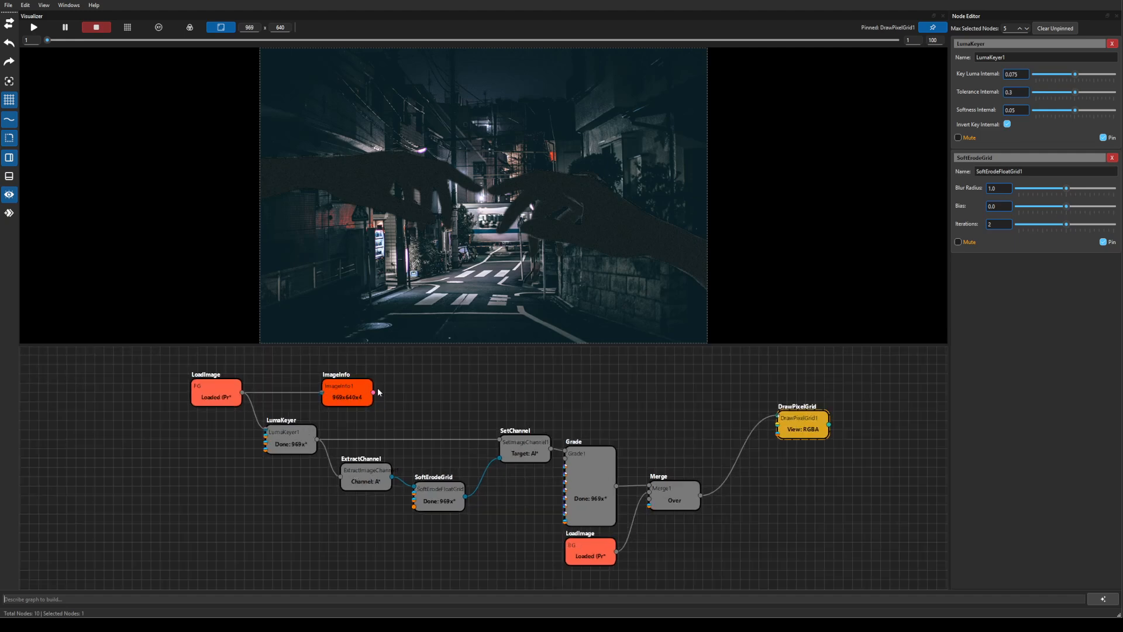
pyautogui.moveTo(242, 393)
pyautogui.mouseDown()
pyautogui.moveTo(721, 390)
pyautogui.moveTo(778, 417)
pyautogui.mouseUp()
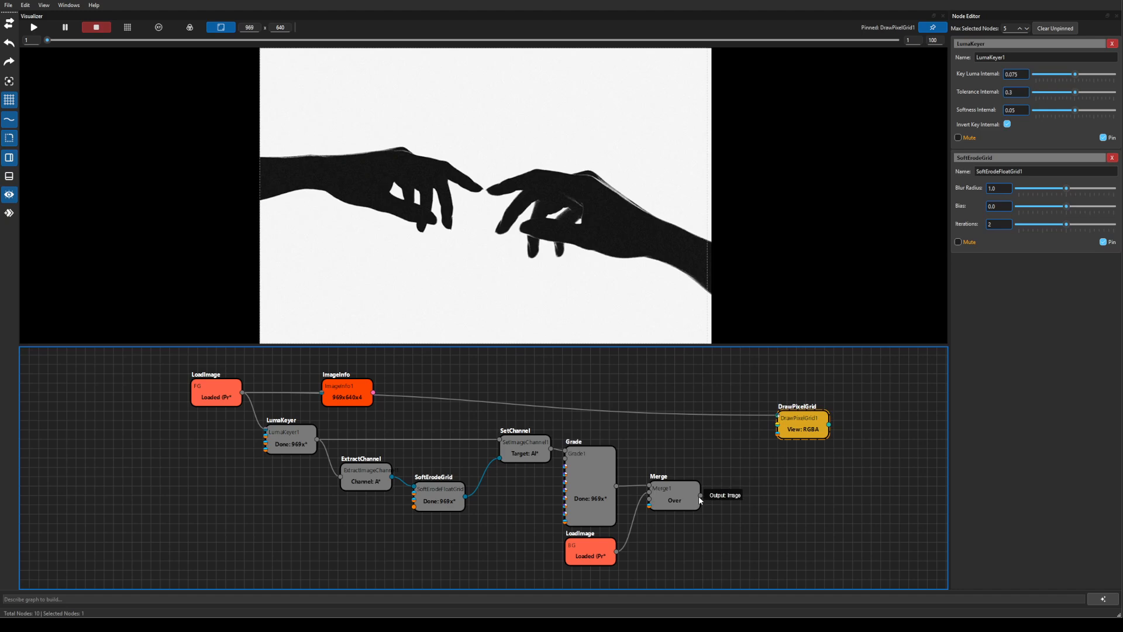
pyautogui.moveTo(701, 495); pyautogui.dragTo(776, 416)
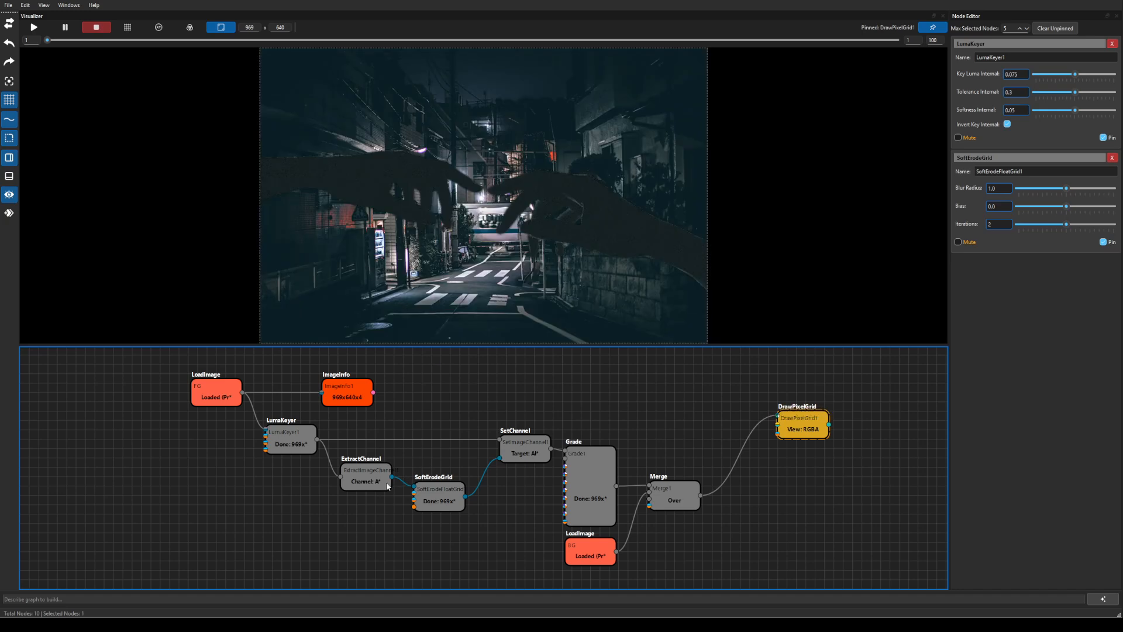
# Check the Grade node's settings, then select the Merge node and close Grade's panel.
pyautogui.click(582, 486)
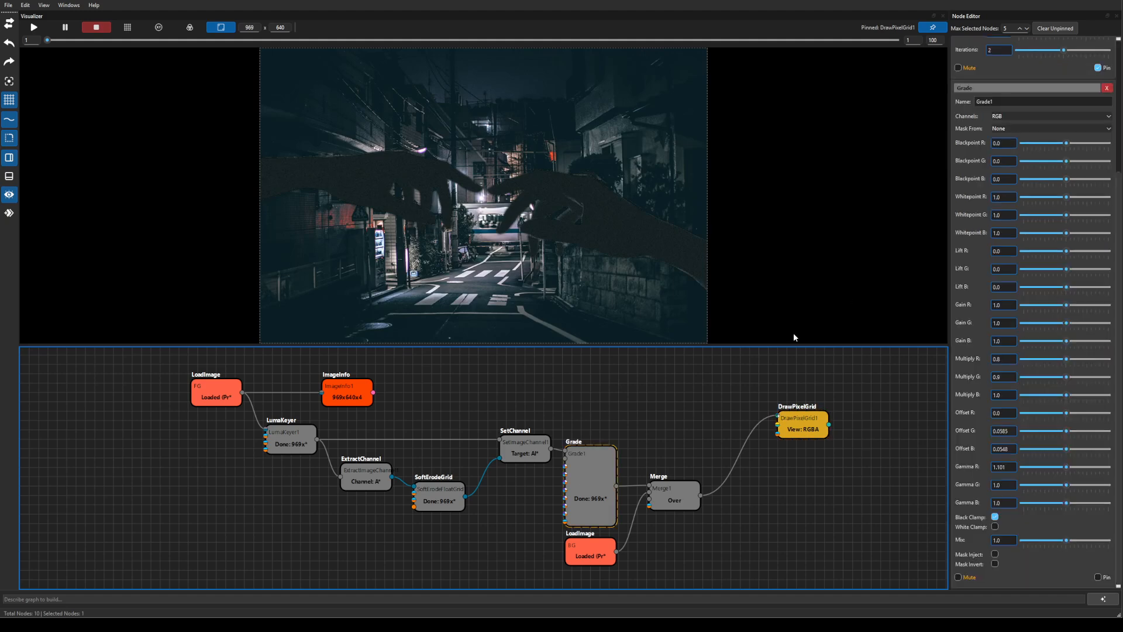
pyautogui.click(691, 498)
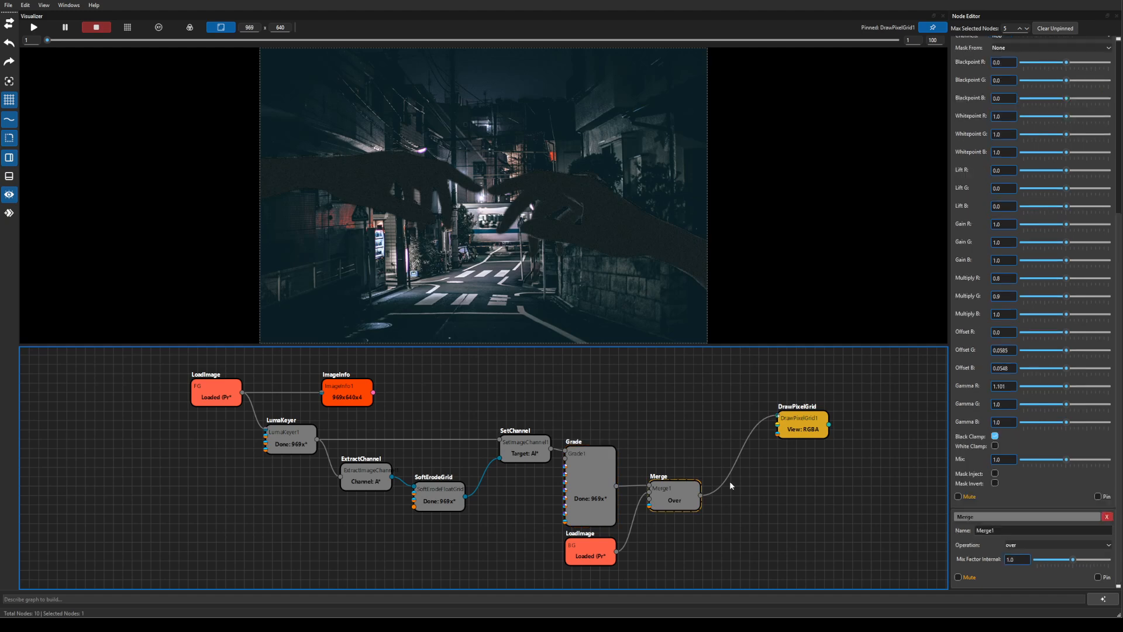
pyautogui.click(1059, 29)
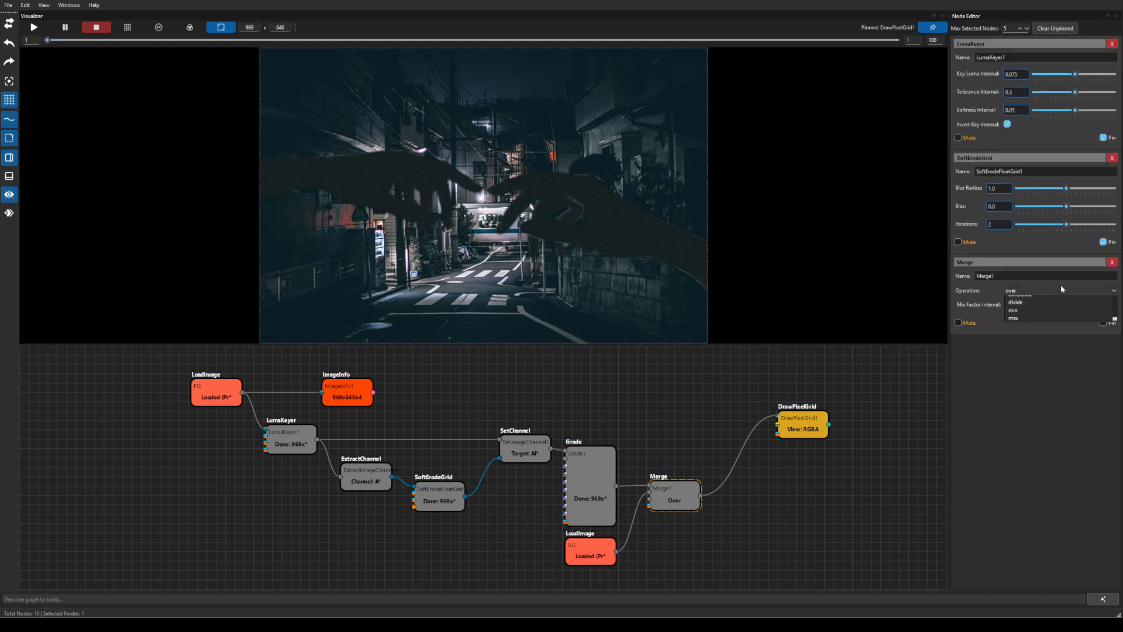
# Switch the Merge operation to subtract, then divide, then back to over.
pyautogui.click(1061, 288)
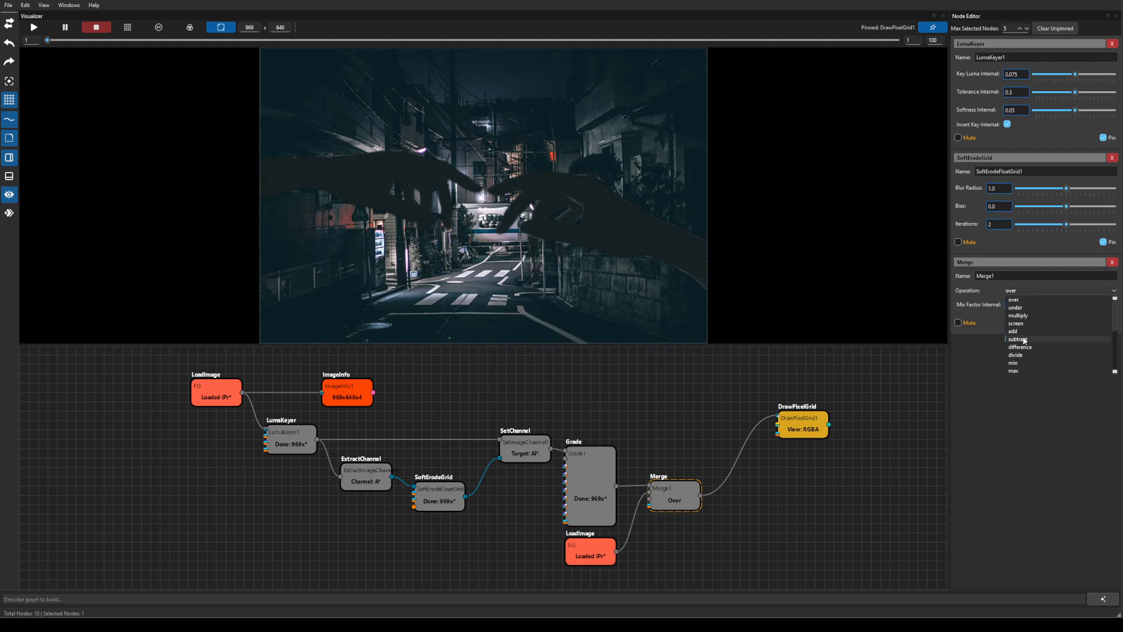
pyautogui.click(1023, 339)
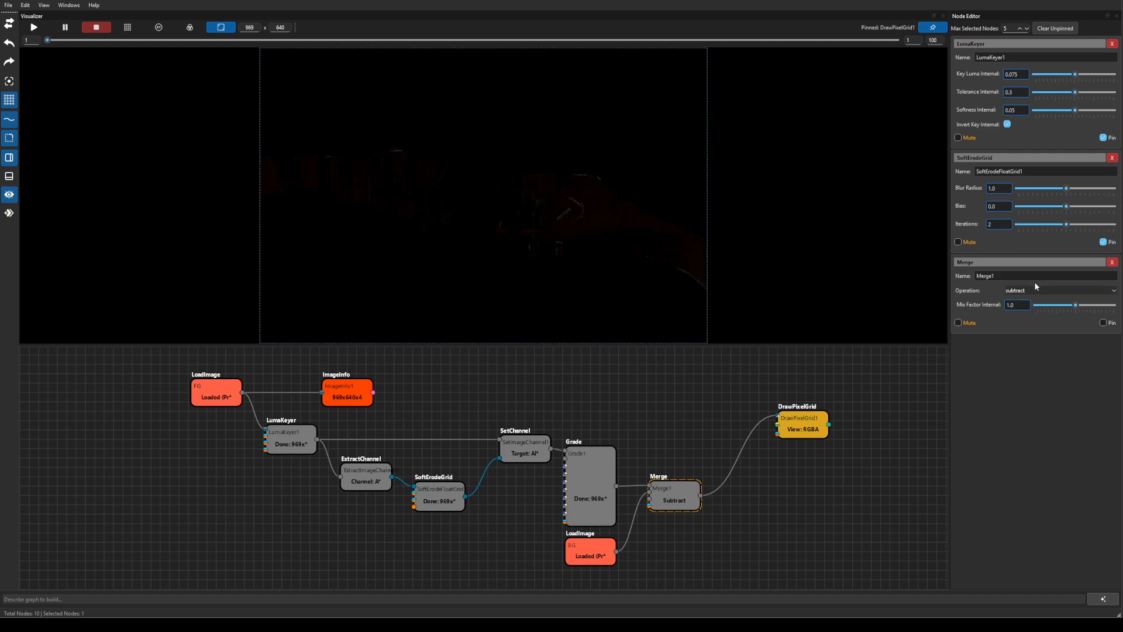
pyautogui.click(1026, 289)
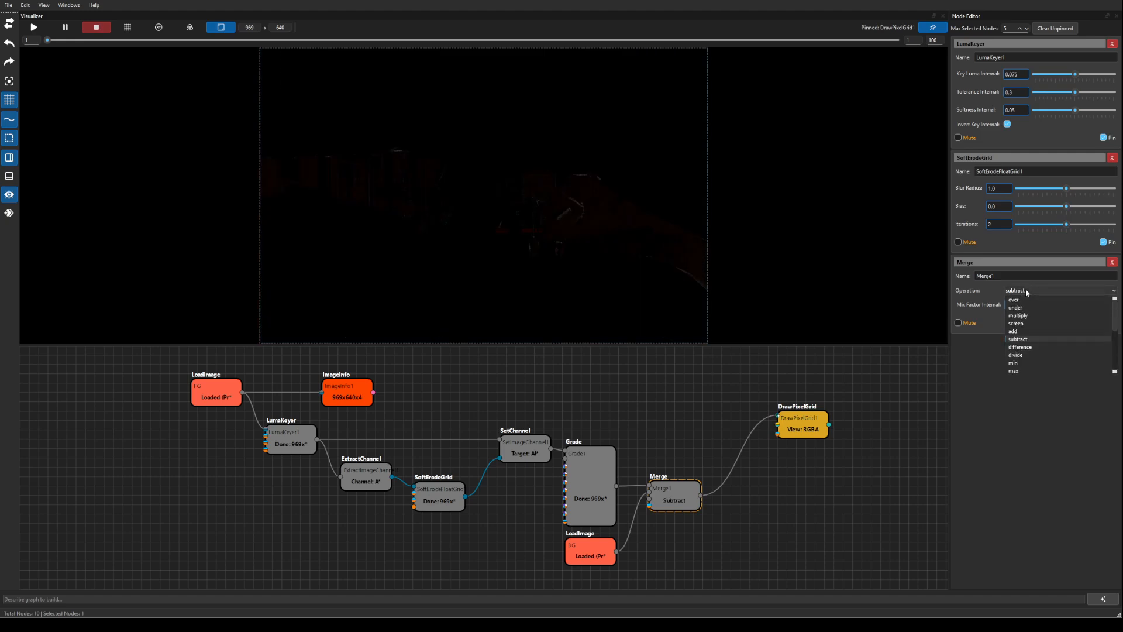
pyautogui.click(1023, 355)
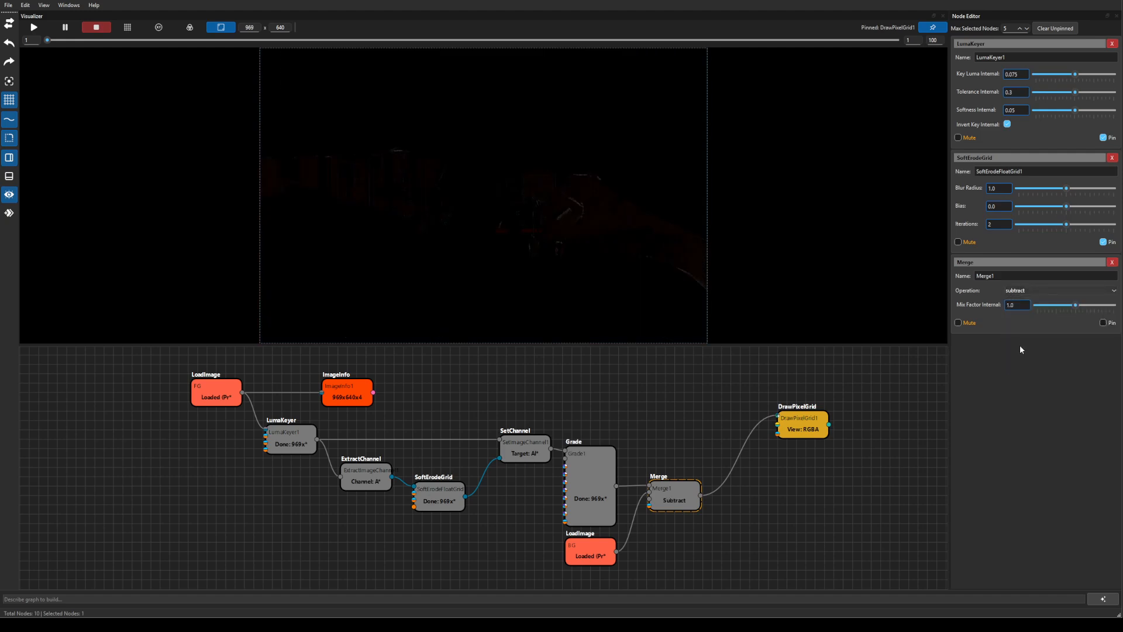
pyautogui.click(1037, 289)
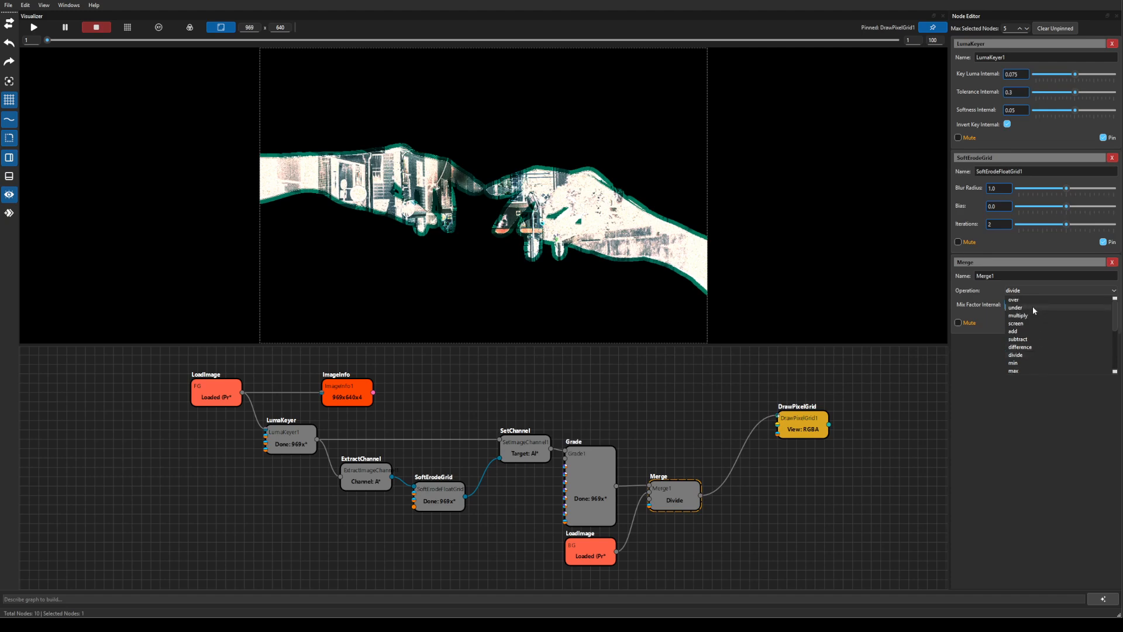
pyautogui.click(1033, 299)
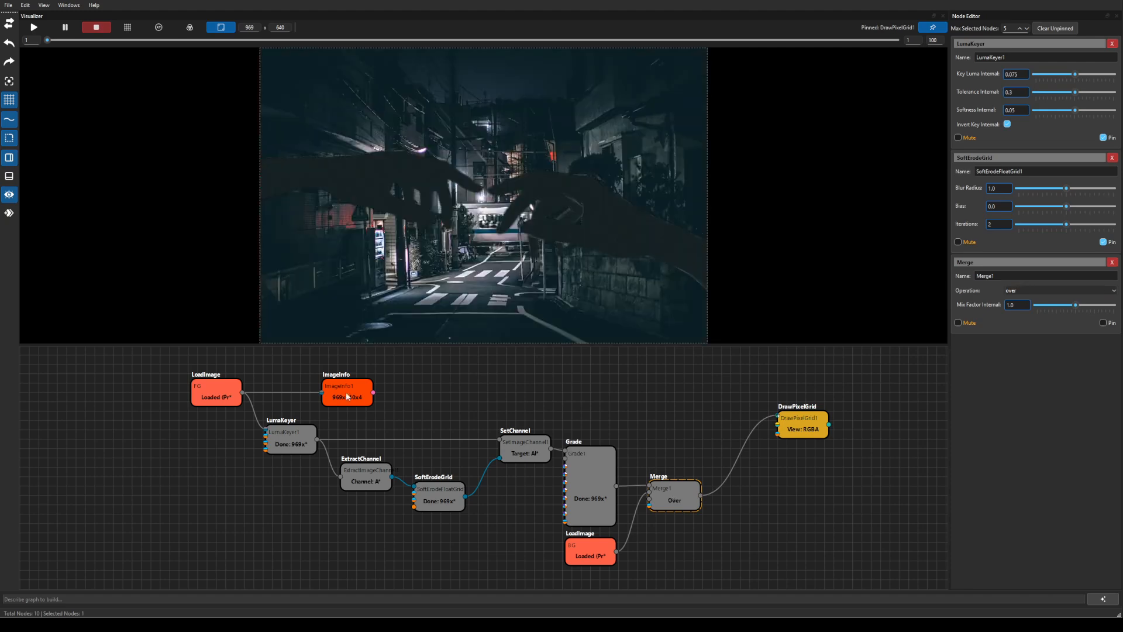
pyautogui.press('XF86AudioLowerVolume')
# Discard the luma keying changes and open example_reaction_diffusion_system.xml.
pyautogui.click(8, 6)
pyautogui.click(40, 54)
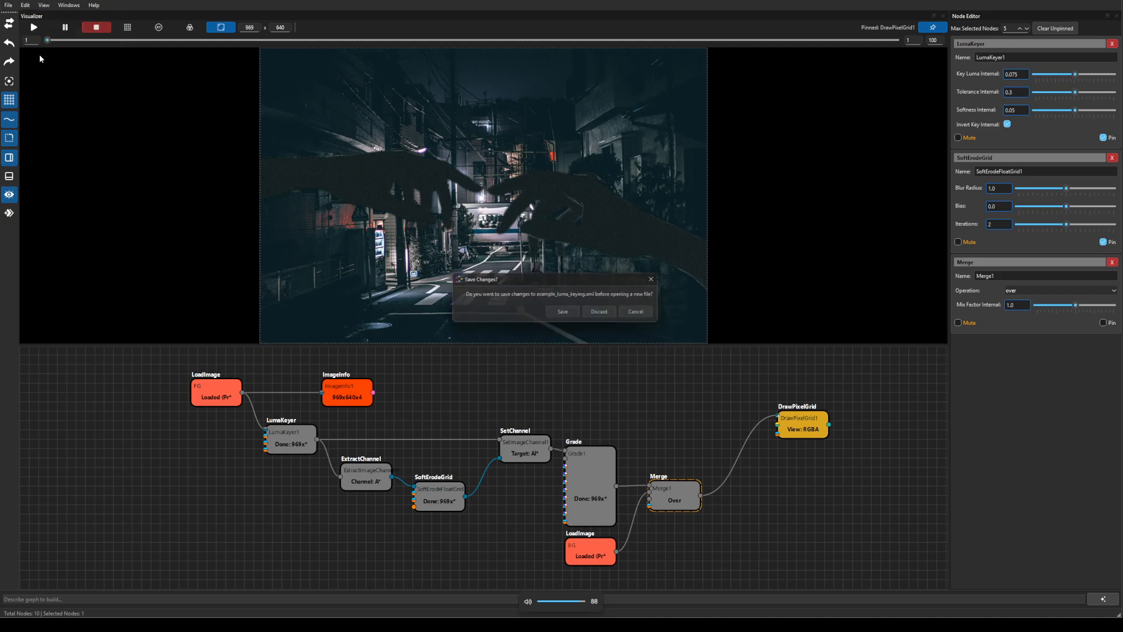
pyautogui.click(615, 312)
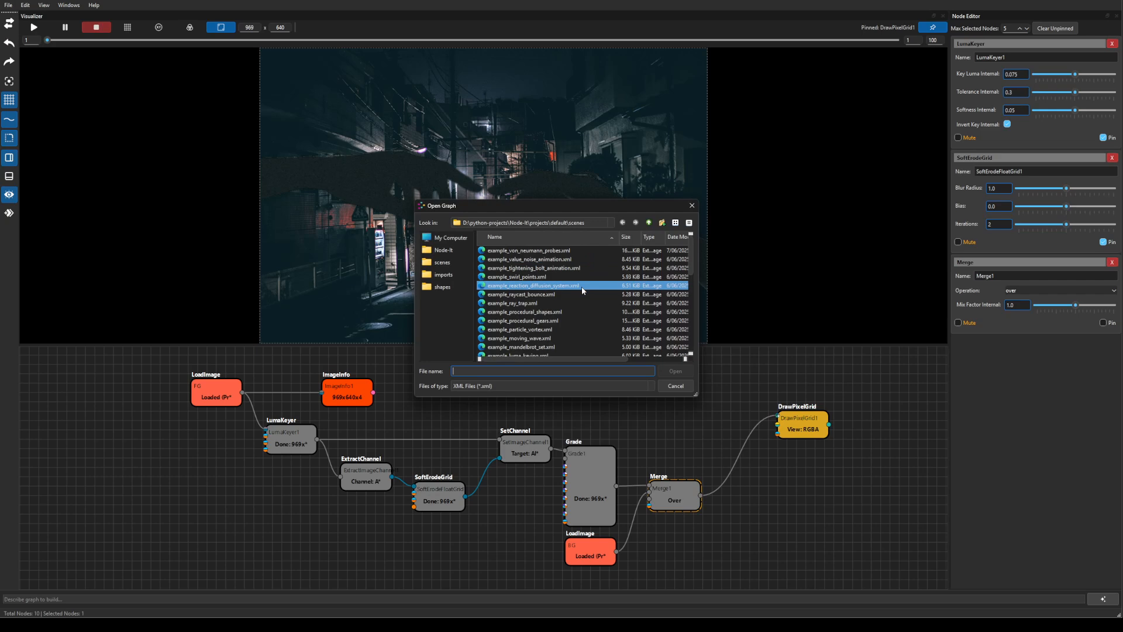
pyautogui.click(676, 371)
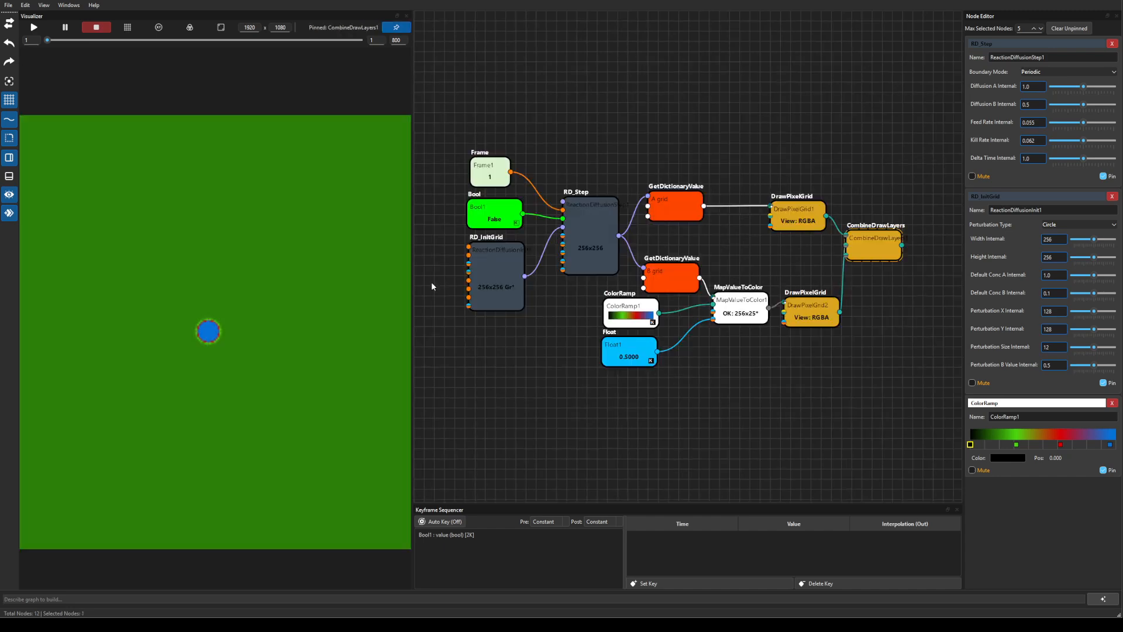
# Play the simulation with RD_InitGrid selected until about frame 255, then stop.
pyautogui.click(33, 27)
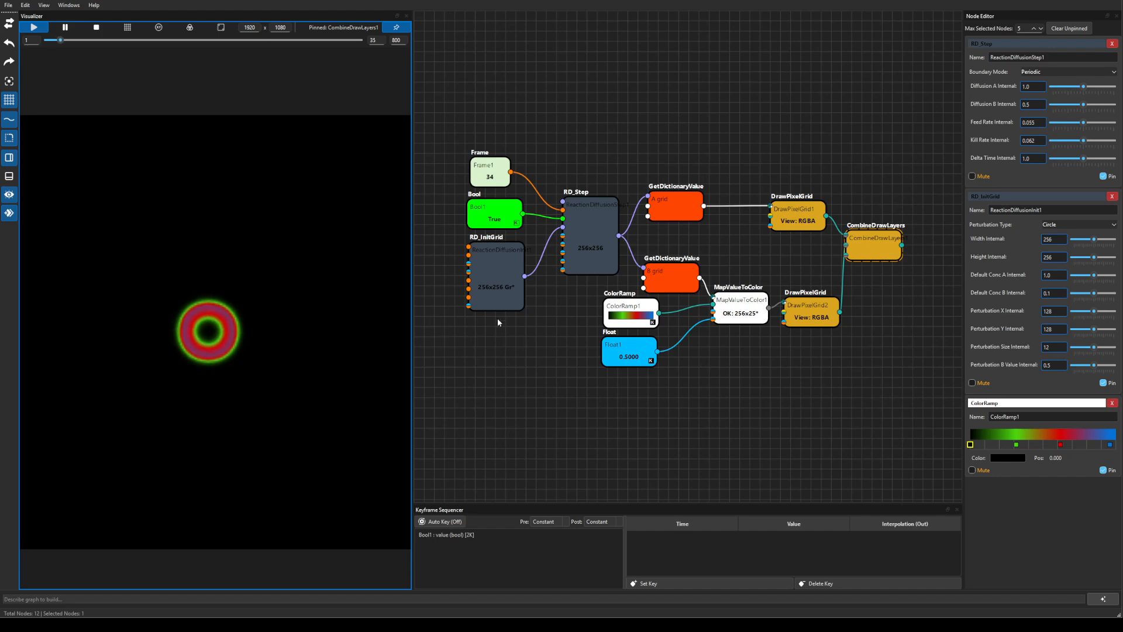
pyautogui.click(492, 281)
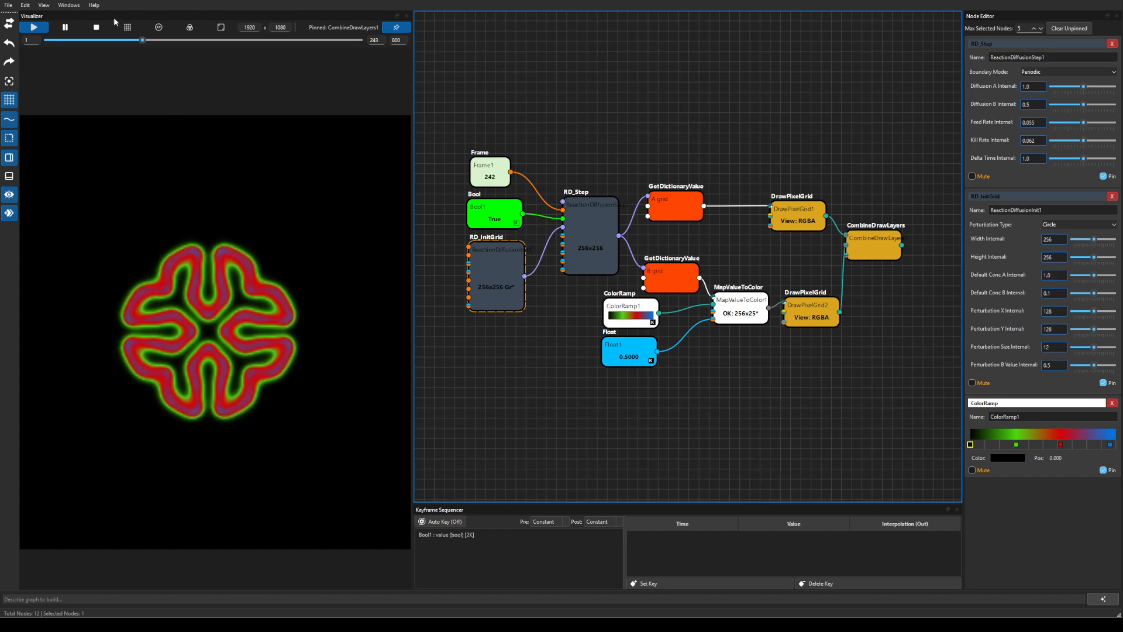
pyautogui.click(96, 30)
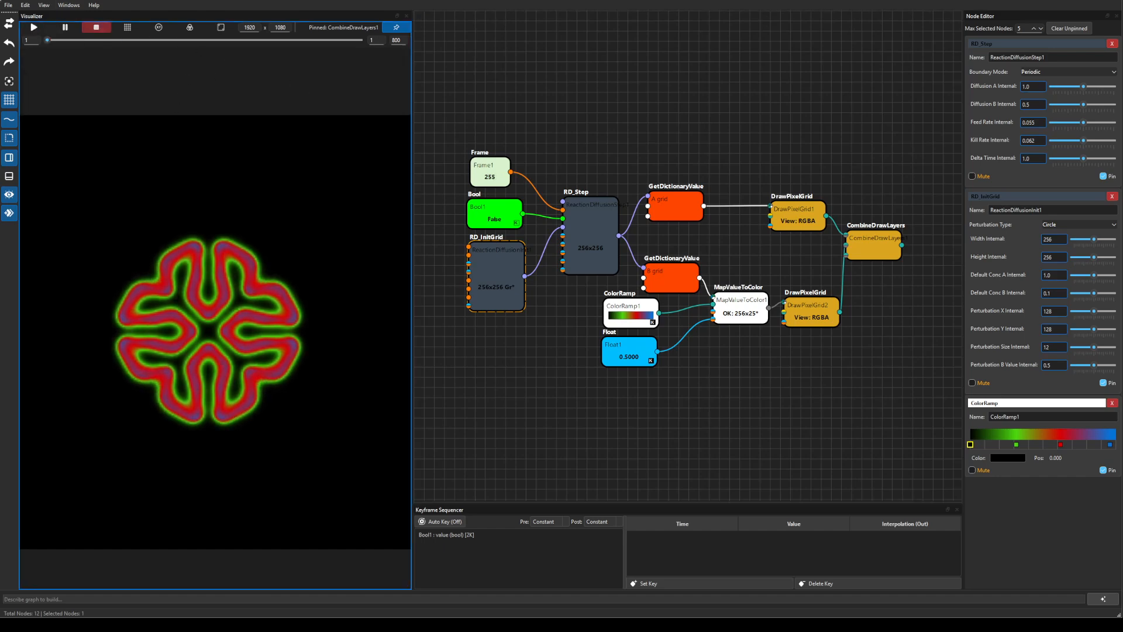
# Open example_fire_dynamics.xml from the example scenes list.
pyautogui.click(9, 5)
pyautogui.click(34, 58)
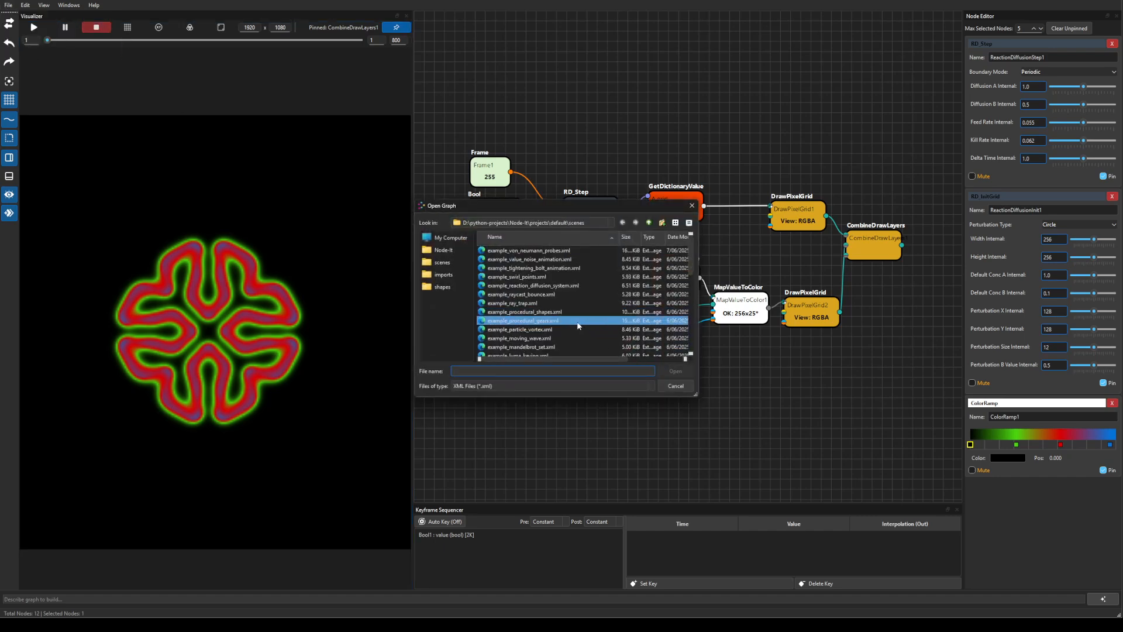
pyautogui.scroll(-1, 573, 316)
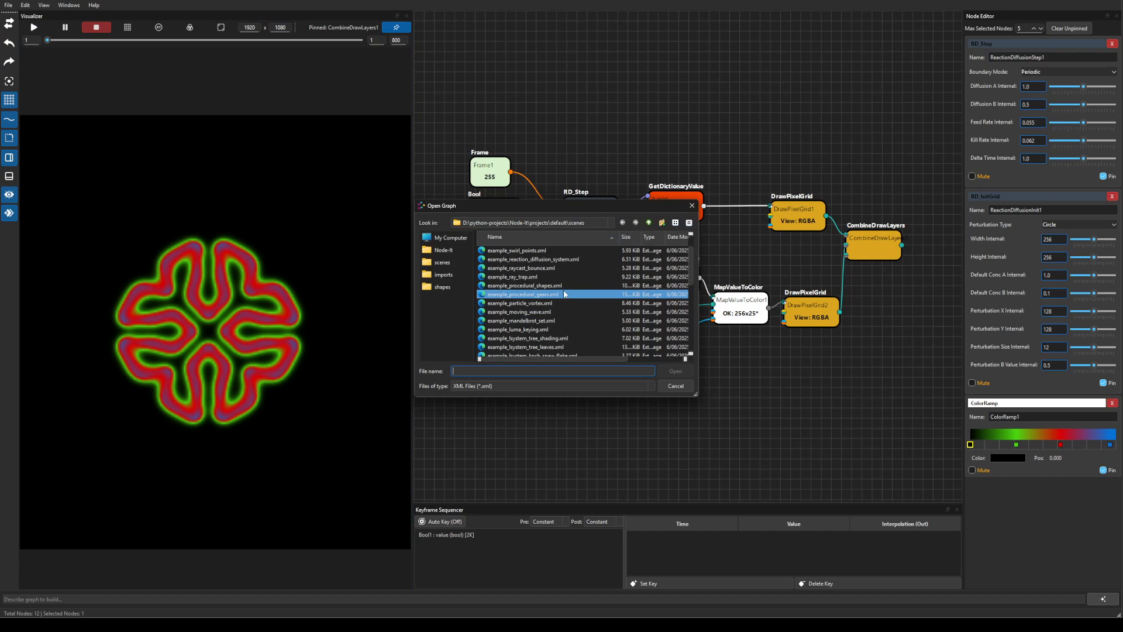
pyautogui.scroll(-1, 564, 293)
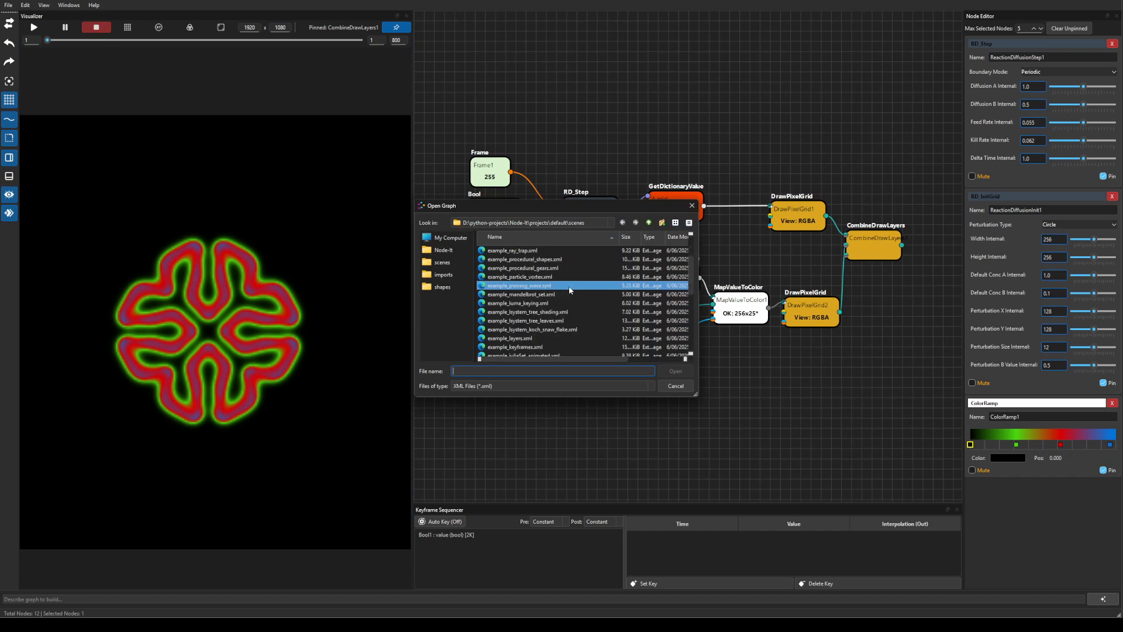
pyautogui.scroll(-1, 569, 289)
pyautogui.scroll(-2, 570, 290)
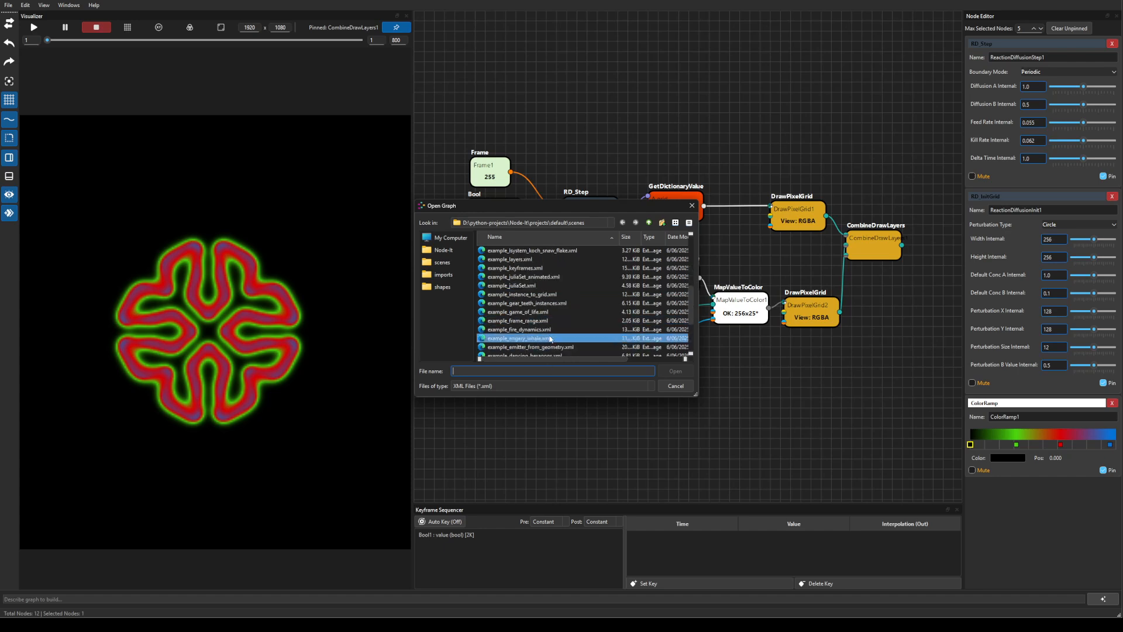
pyautogui.click(549, 330)
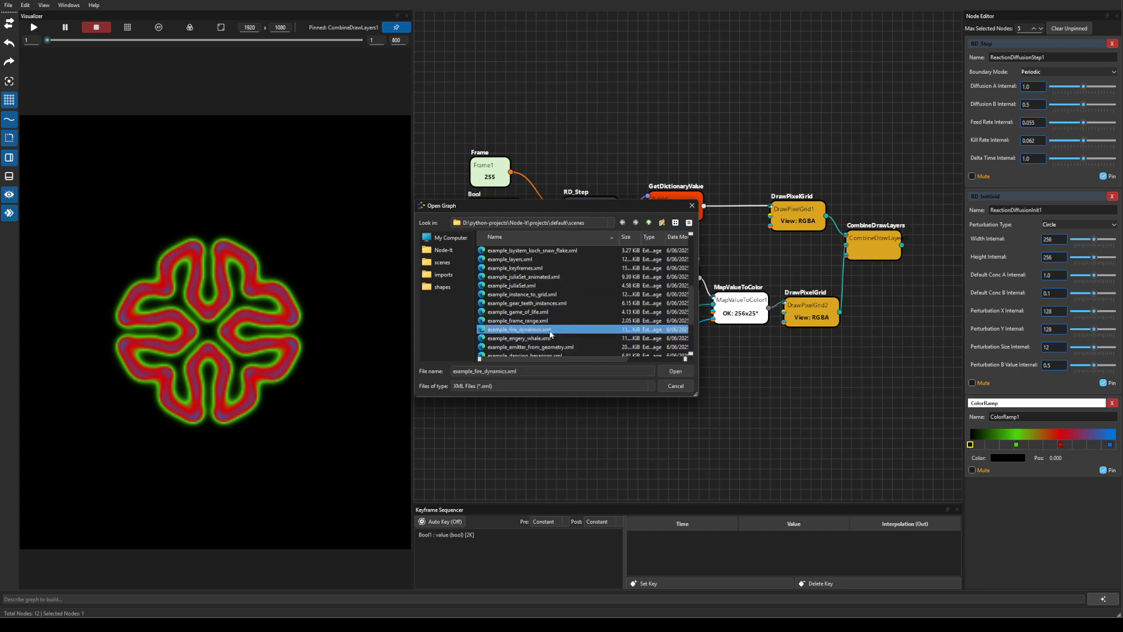
pyautogui.click(678, 371)
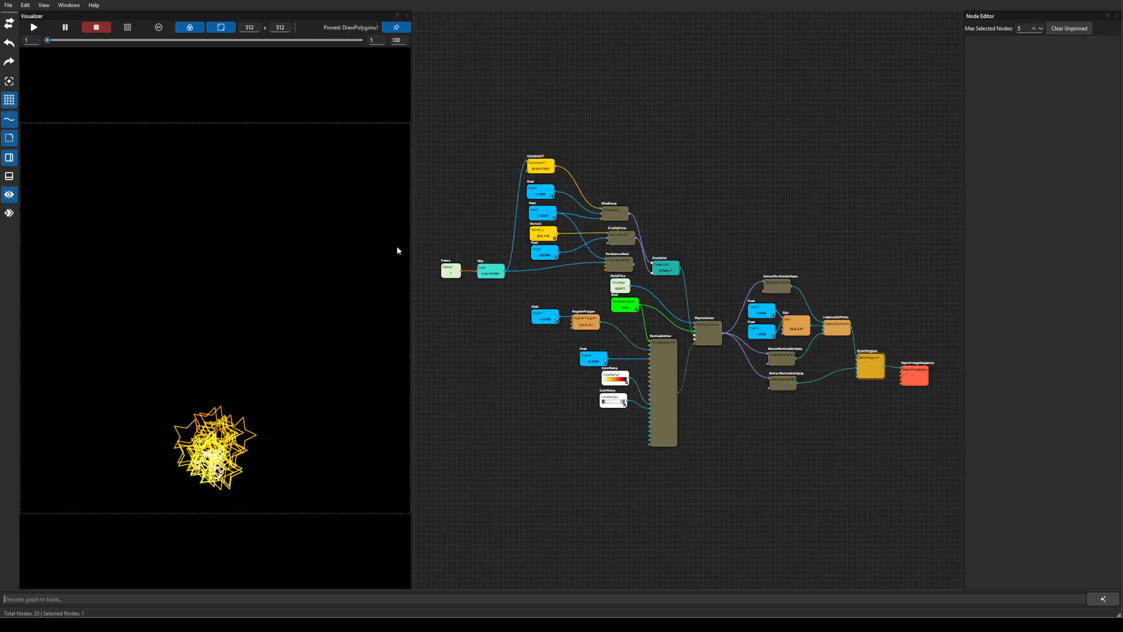
# Play the particle simulation and pan to the force nodes, nudging TurbulenceField up-left.
pyautogui.click(43, 30)
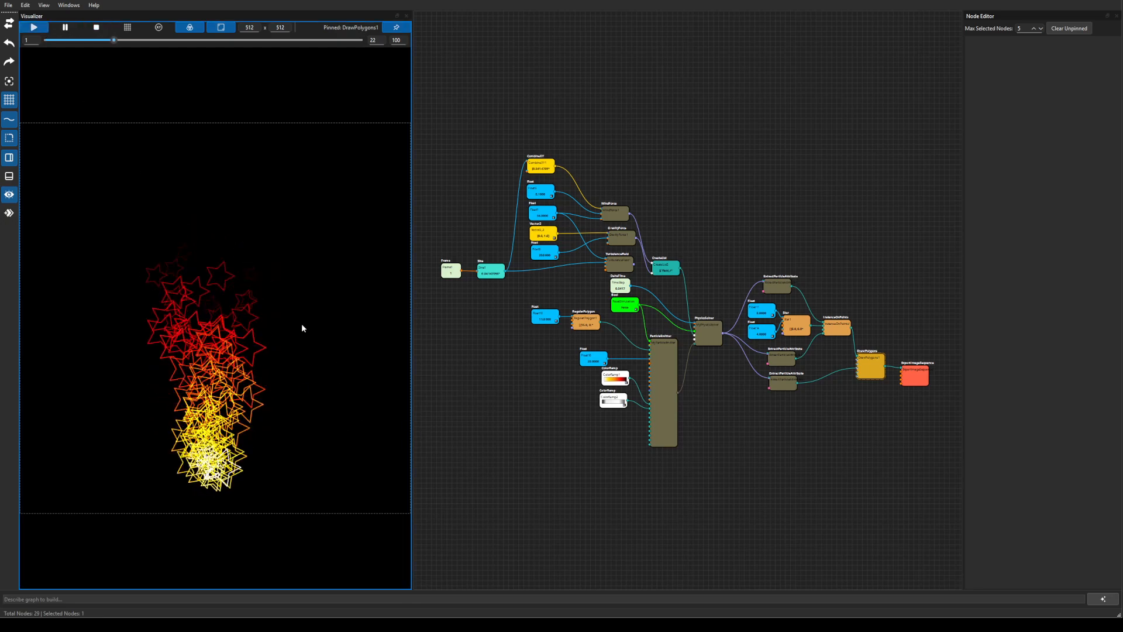
pyautogui.scroll(5, 560, 363)
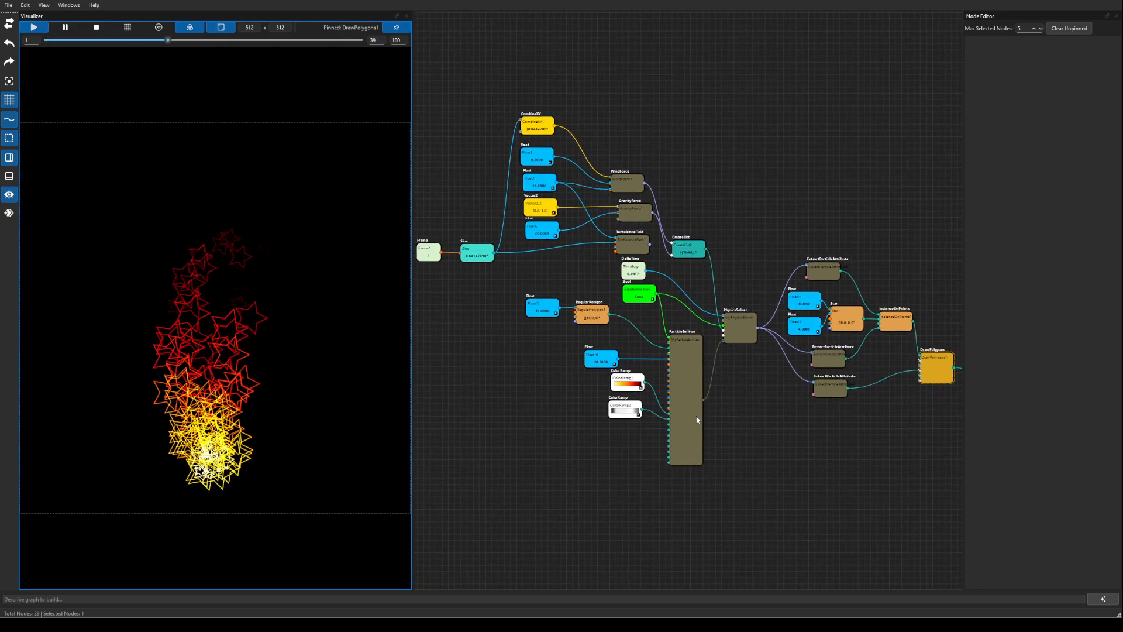
pyautogui.moveTo(707, 426); pyautogui.dragTo(942, 548)
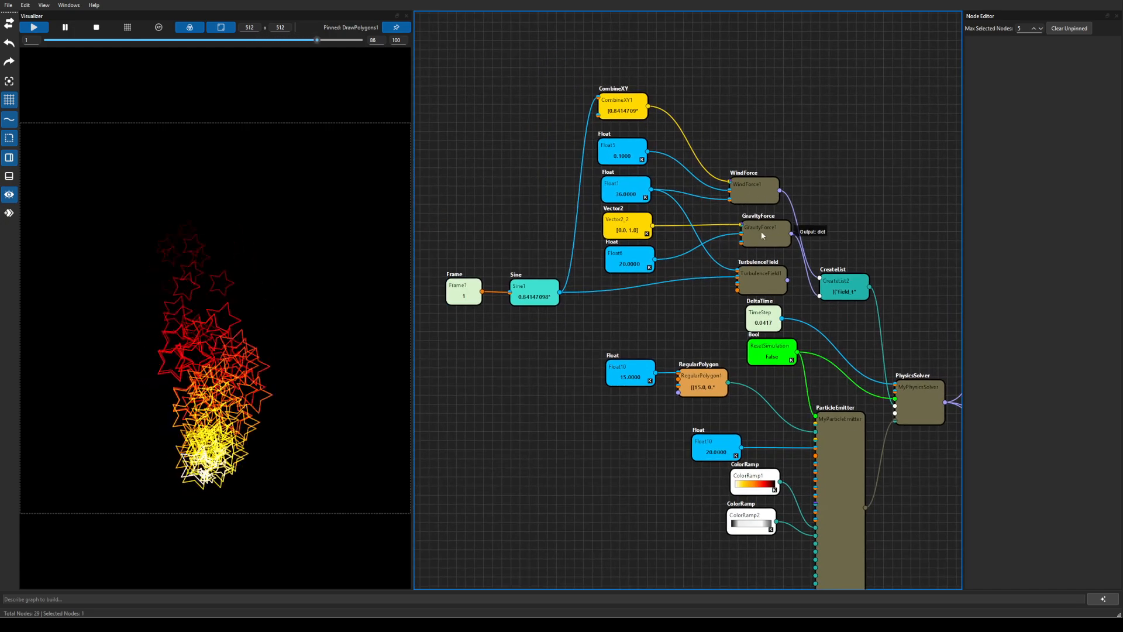
pyautogui.moveTo(843, 329); pyautogui.dragTo(789, 302)
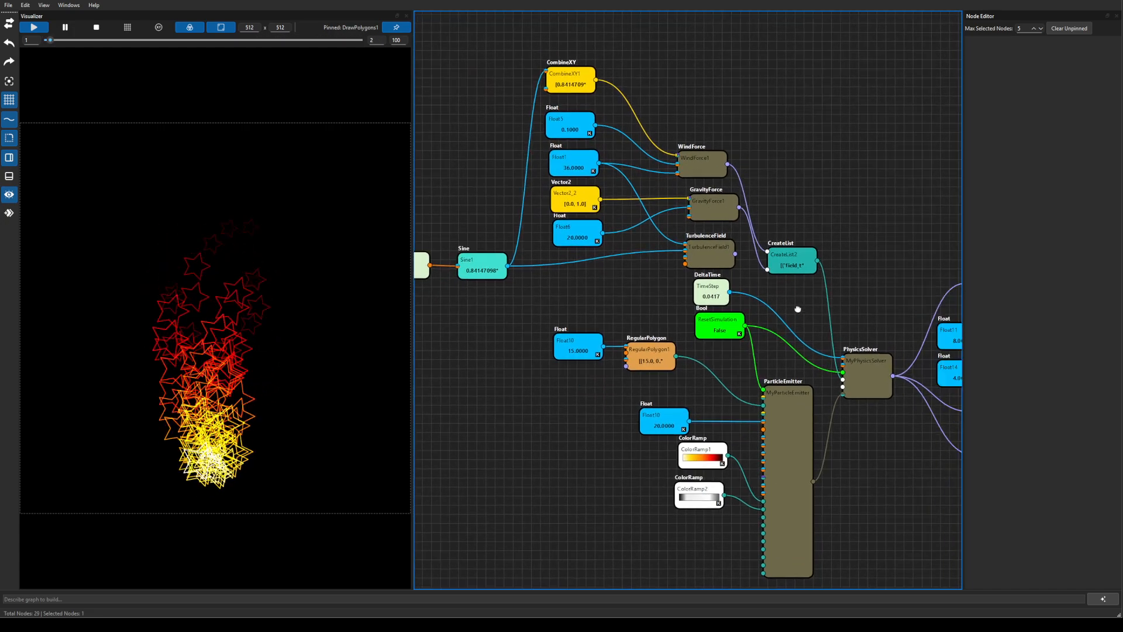
pyautogui.moveTo(710, 256); pyautogui.dragTo(702, 253)
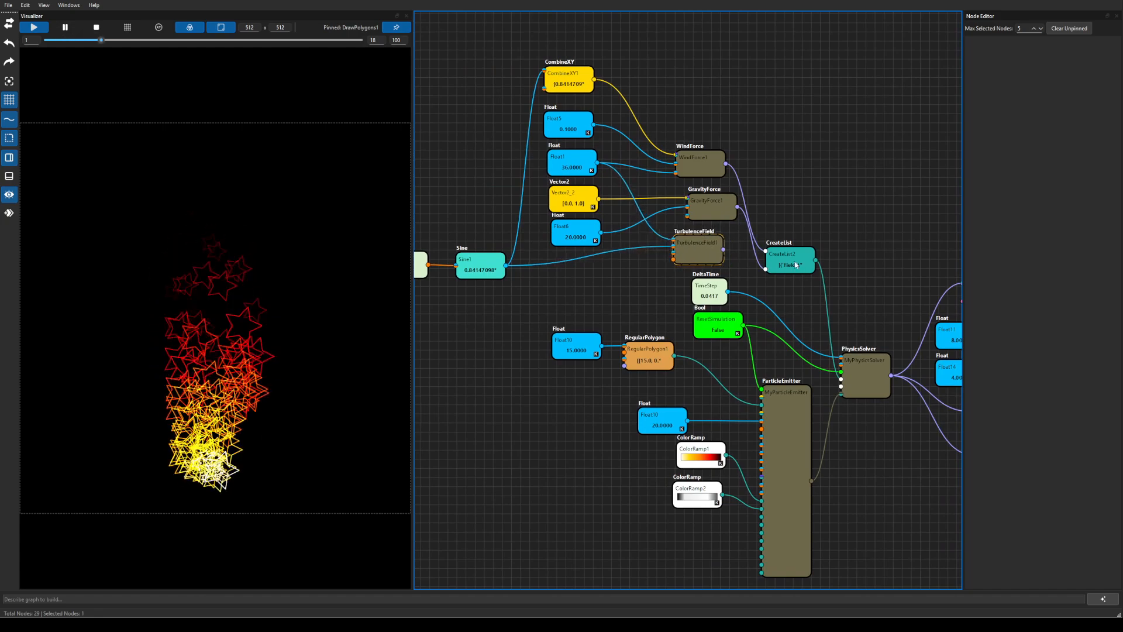
# Pan across Star, InstanceOnPoints, DrawPolygons and emitter nodes, then stop playback at frame 1.
pyautogui.moveTo(854, 305); pyautogui.dragTo(765, 255)
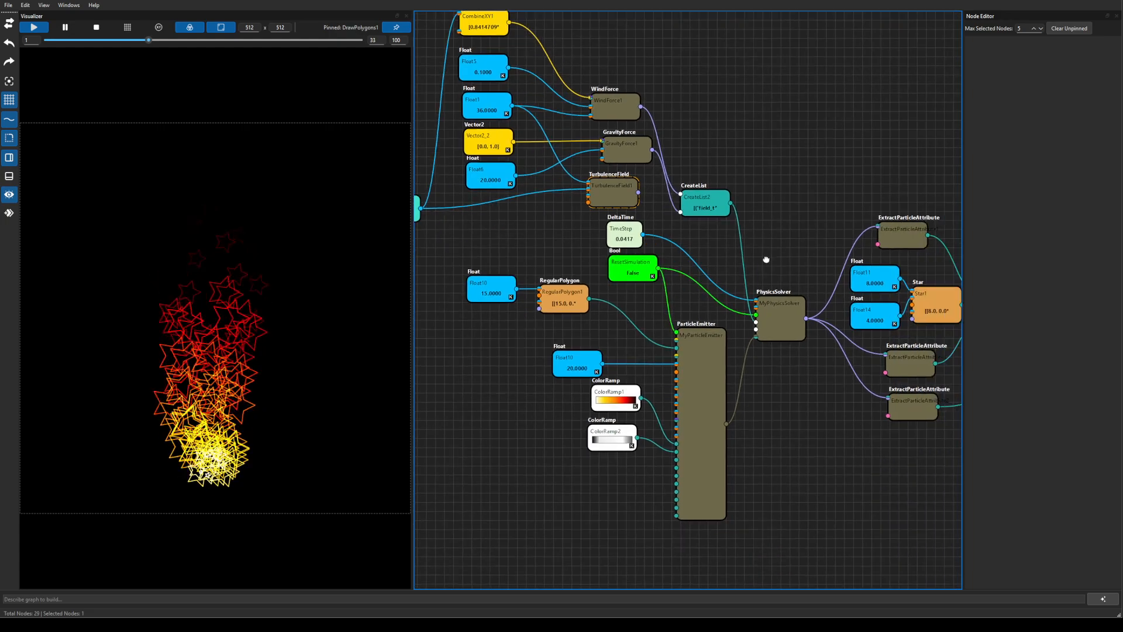
pyautogui.moveTo(811, 402); pyautogui.dragTo(617, 360)
pyautogui.moveTo(763, 437); pyautogui.dragTo(664, 431)
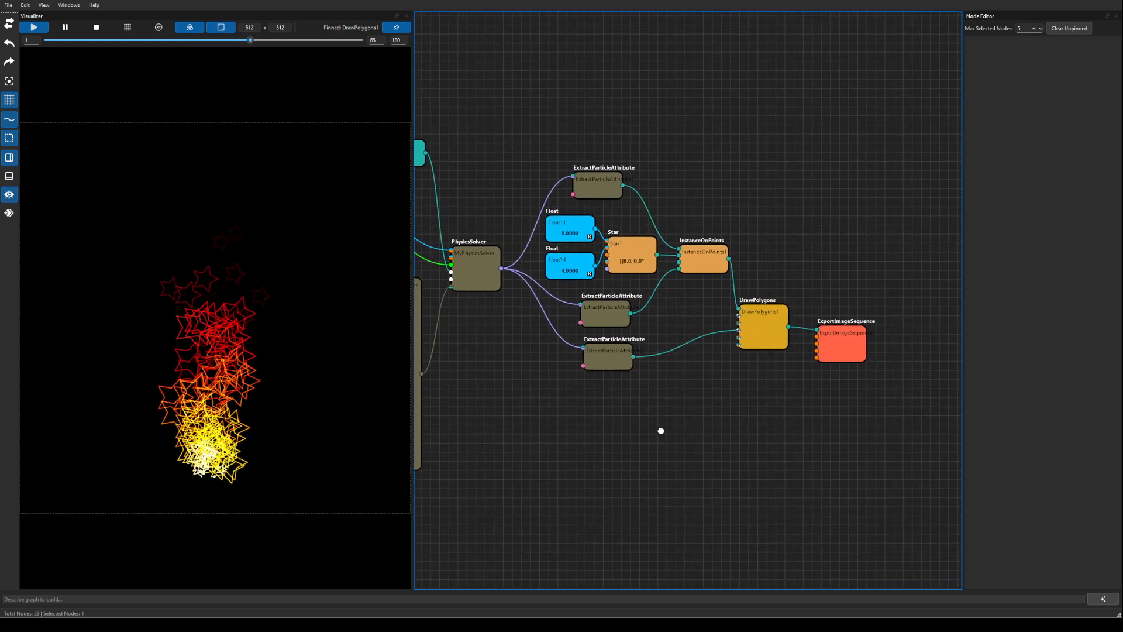
pyautogui.moveTo(761, 413); pyautogui.dragTo(686, 415)
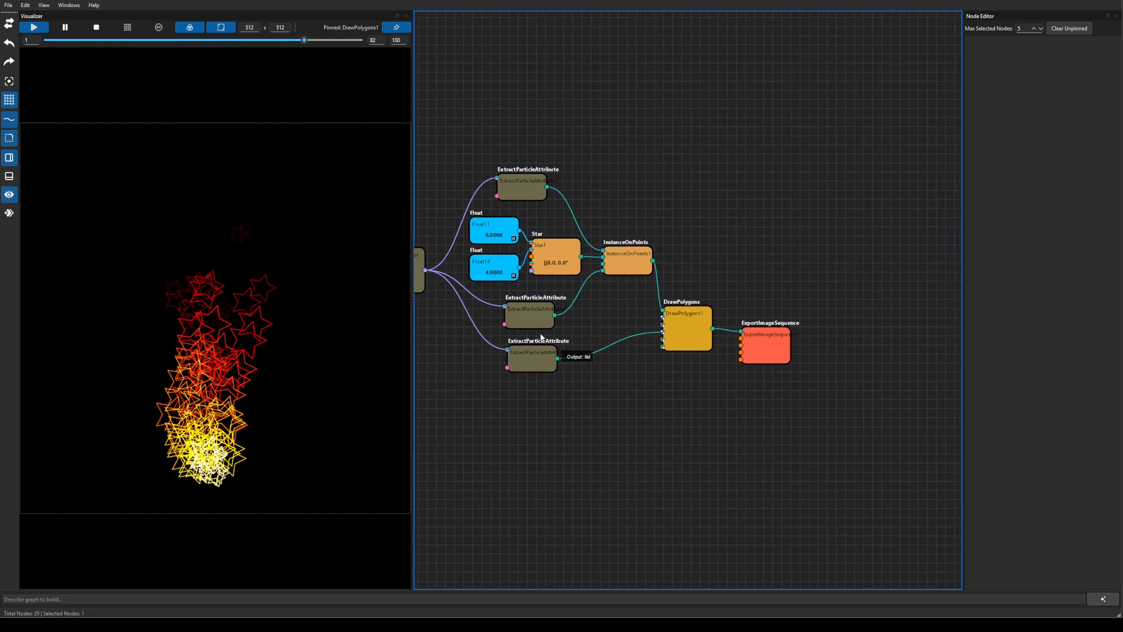
pyautogui.moveTo(595, 407); pyautogui.dragTo(886, 412)
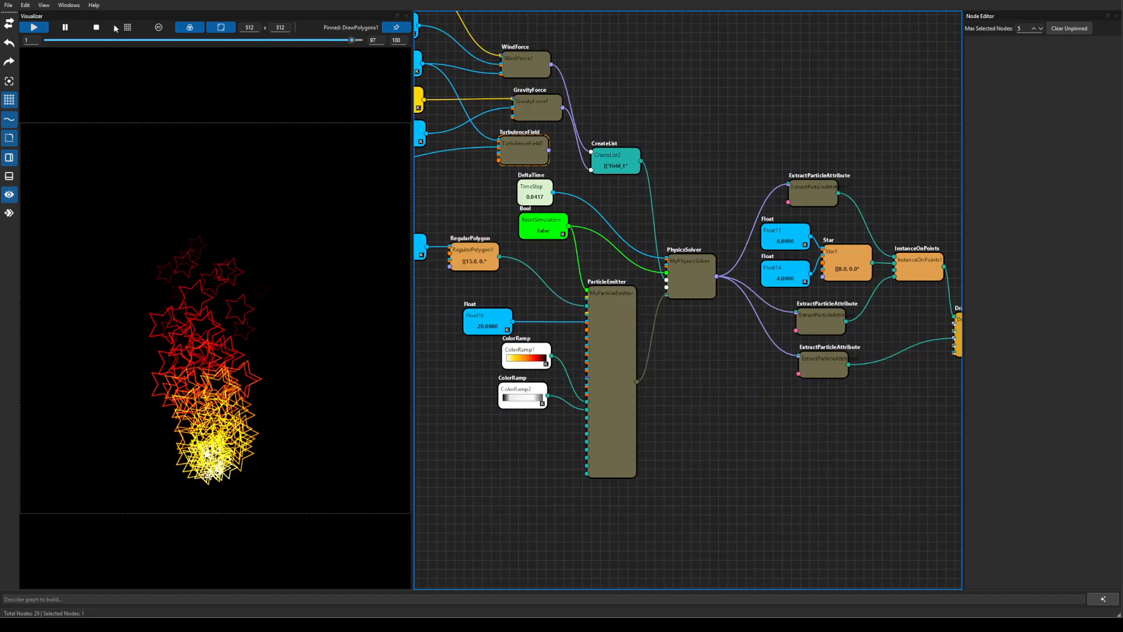
pyautogui.click(96, 29)
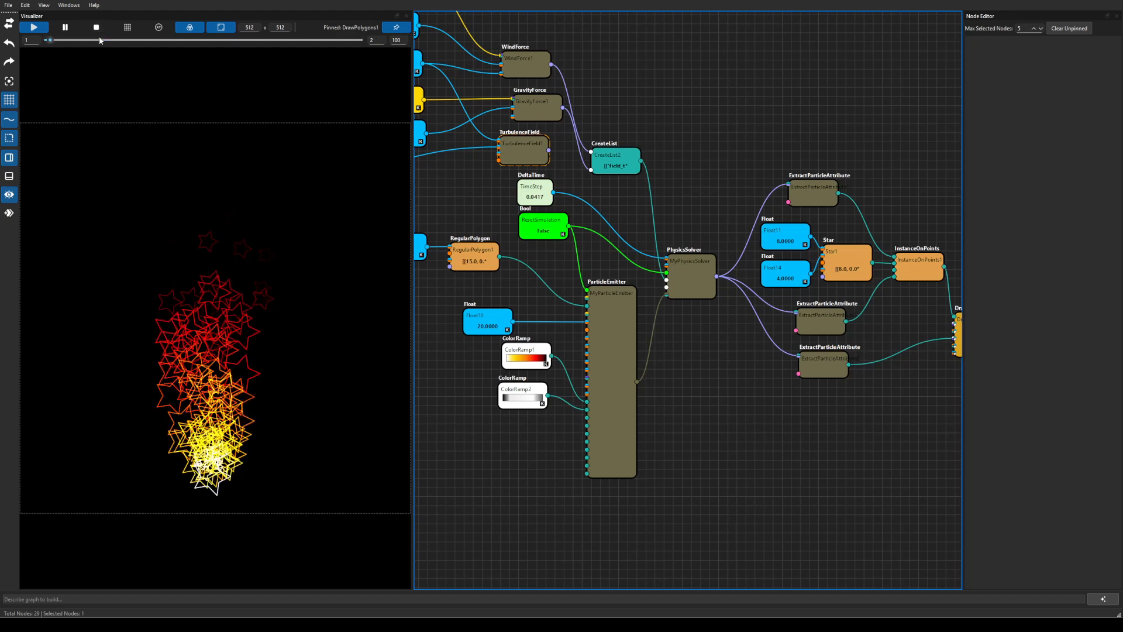
pyautogui.click(8, 5)
# Open example_candle_flame.xml without saving the current star particle graph.
pyautogui.click(24, 57)
pyautogui.click(605, 314)
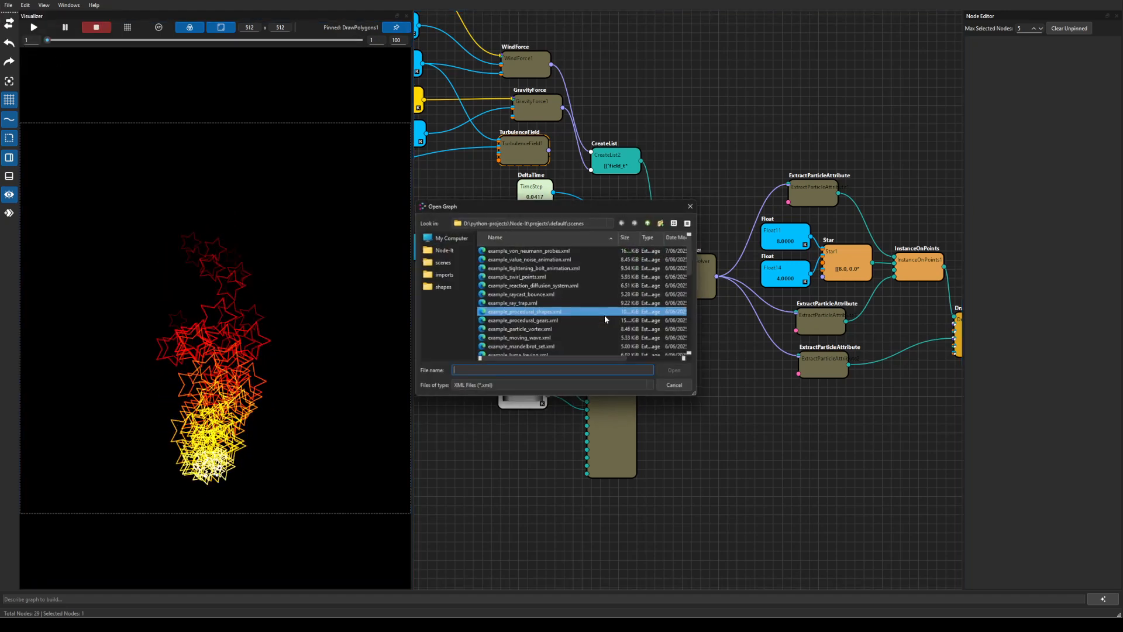
pyautogui.scroll(-3, 589, 323)
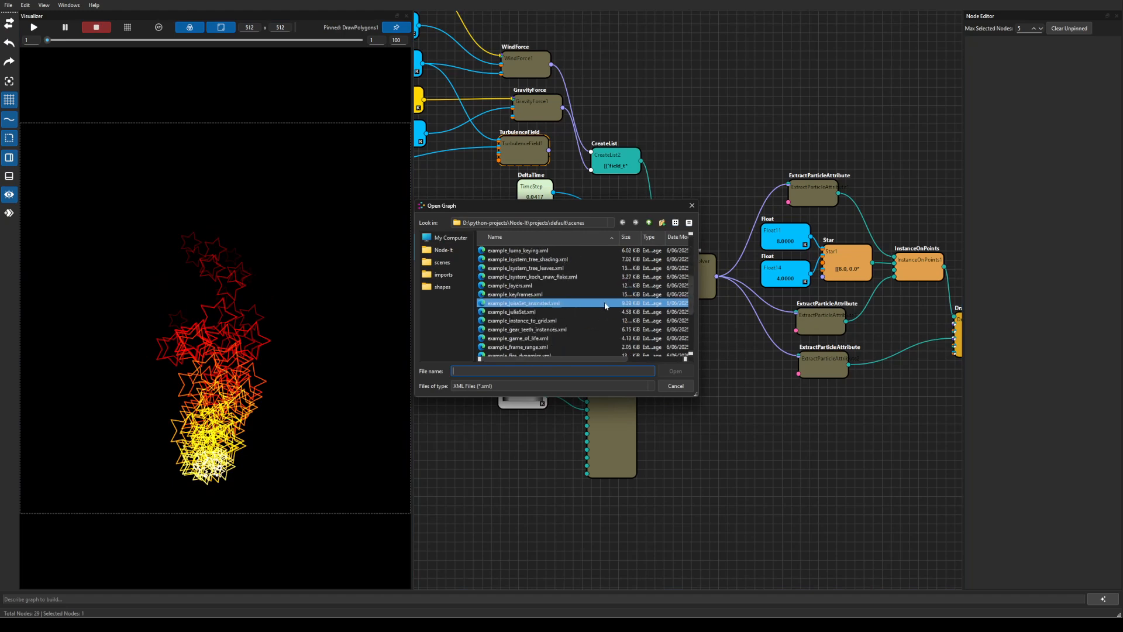
pyautogui.scroll(-1, 598, 302)
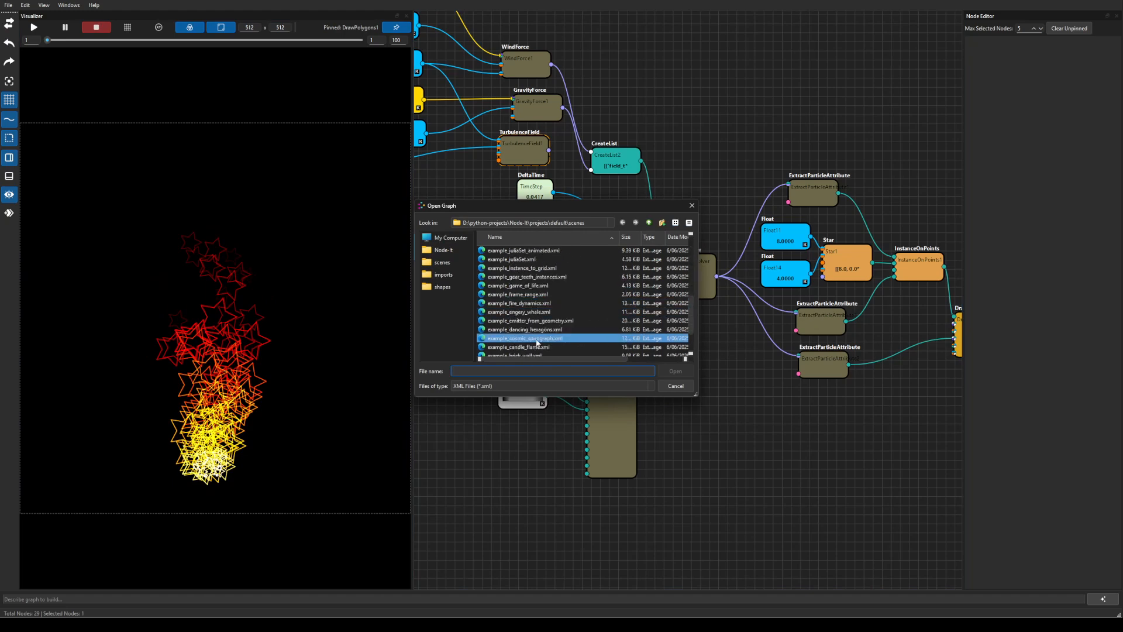
pyautogui.click(667, 347)
pyautogui.click(674, 372)
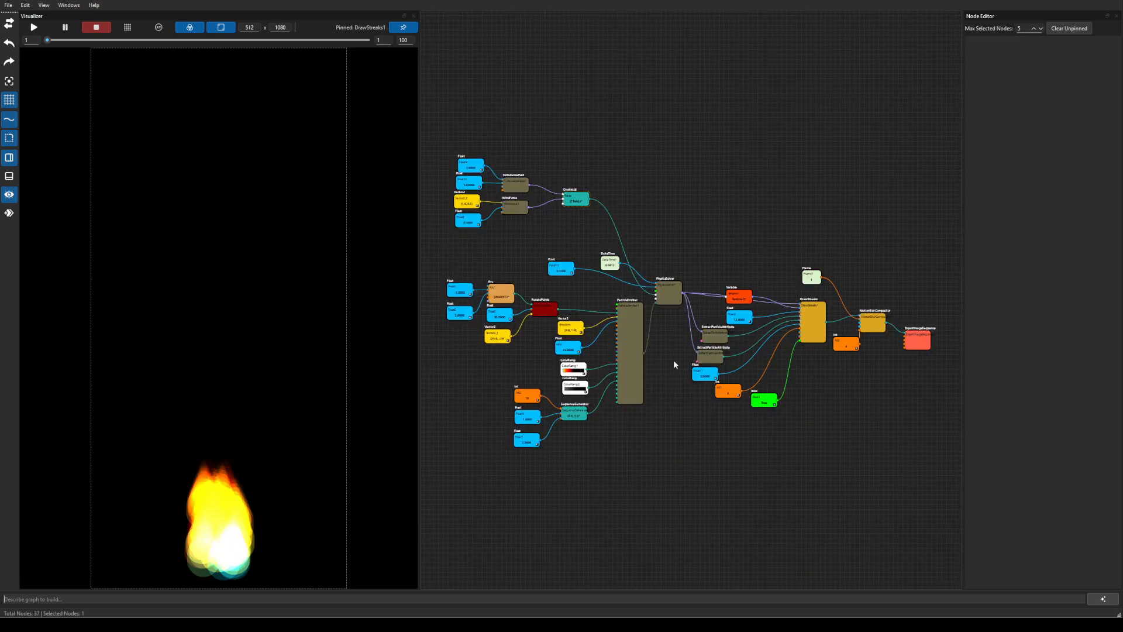
# Play and stop the flame animation, then pan to DrawStreaks, PhysicsSolver, ParticleEmitter, Arc and ColorRamp.
pyautogui.click(34, 29)
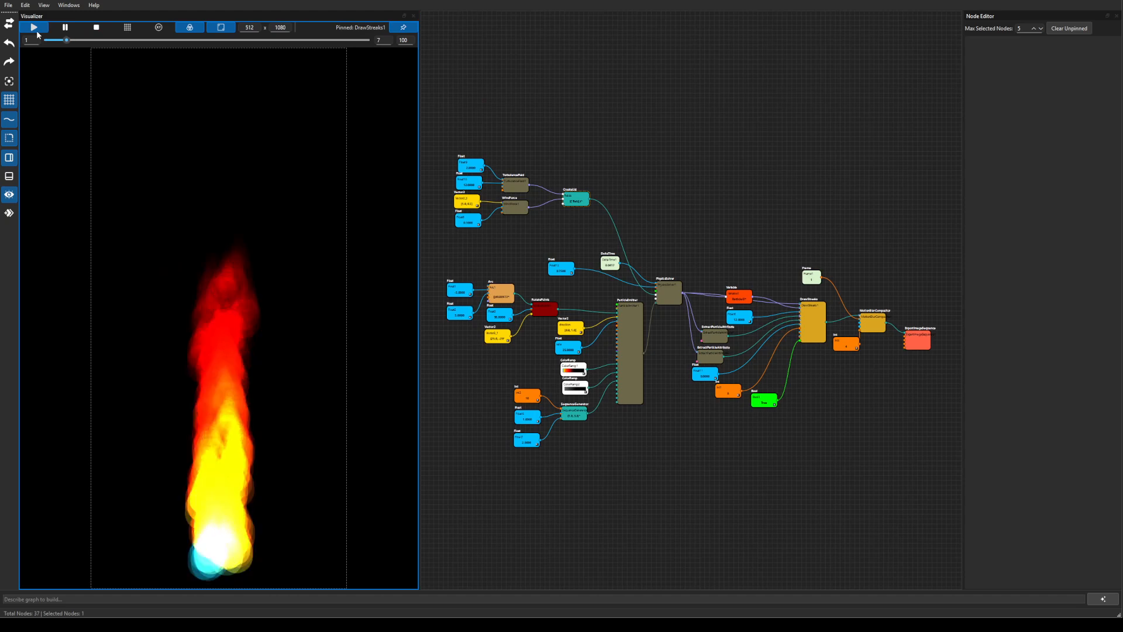
pyautogui.click(96, 28)
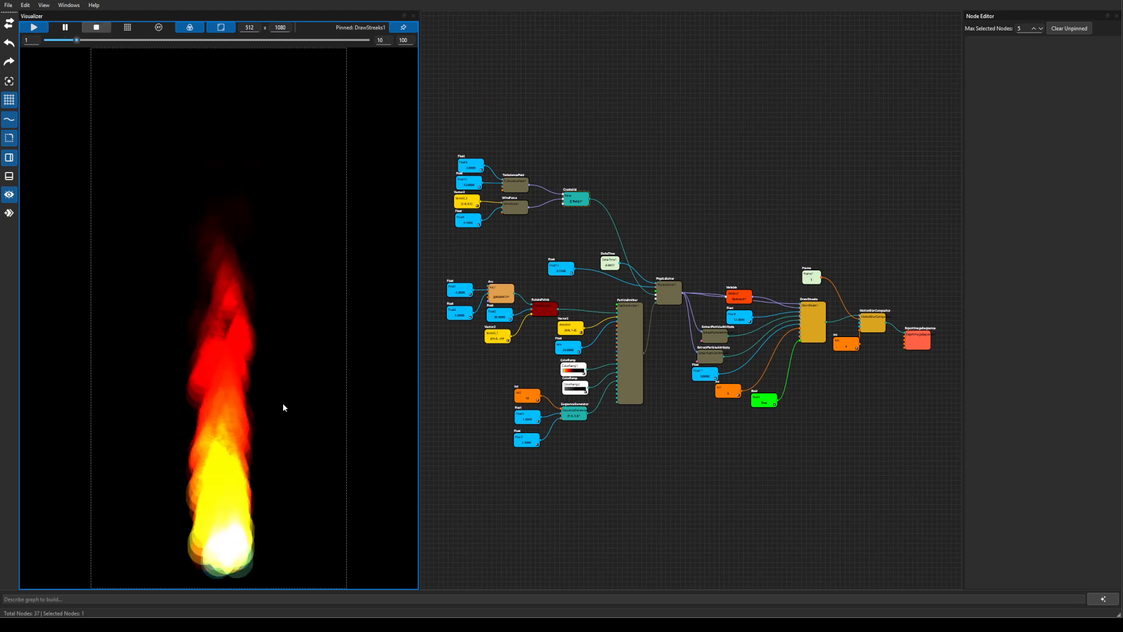
pyautogui.moveTo(788, 436); pyautogui.dragTo(692, 410)
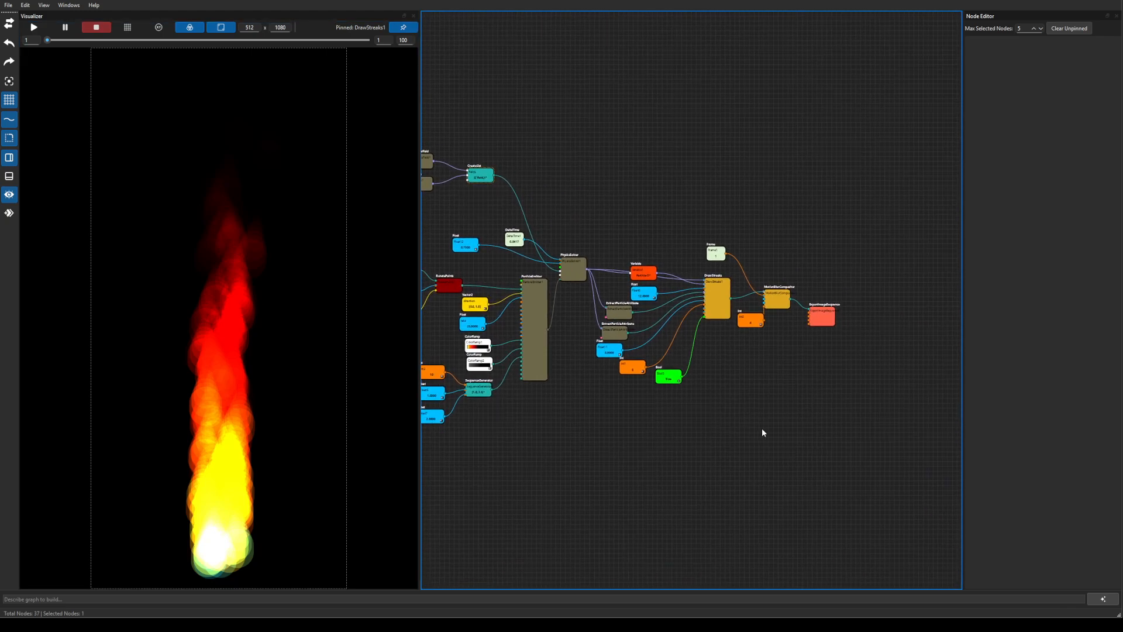
pyautogui.scroll(5, 761, 424)
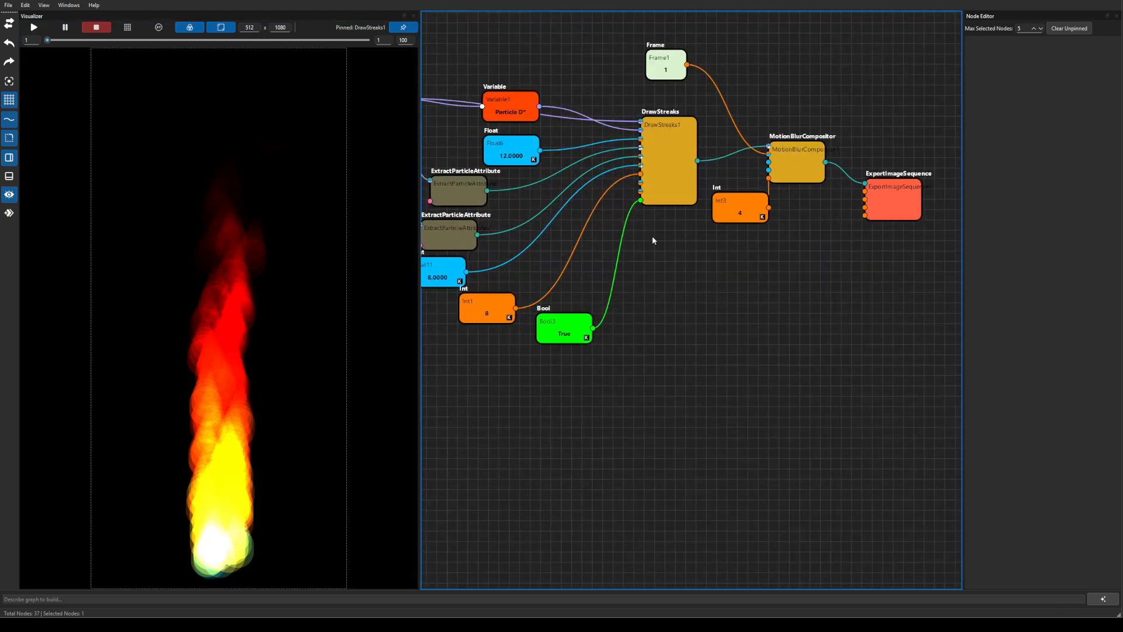
pyautogui.moveTo(738, 292); pyautogui.dragTo(923, 344)
pyautogui.moveTo(611, 385); pyautogui.dragTo(863, 405)
pyautogui.moveTo(664, 471)
pyautogui.mouseDown()
pyautogui.moveTo(770, 464)
pyautogui.moveTo(817, 519)
pyautogui.moveTo(676, 474)
pyautogui.mouseUp()
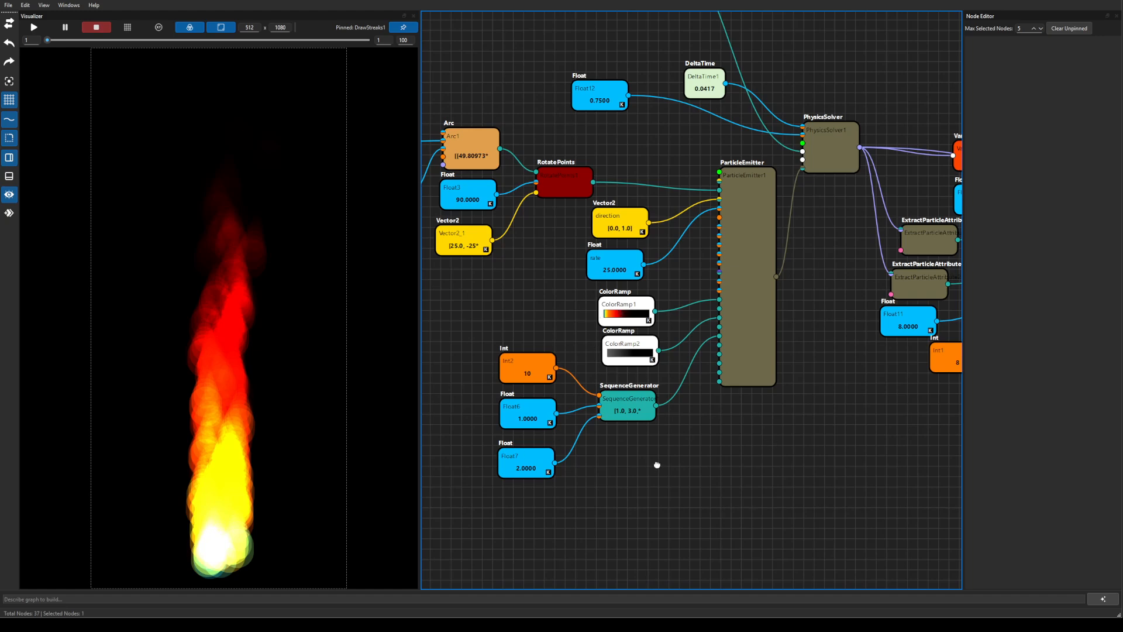
pyautogui.moveTo(656, 465); pyautogui.dragTo(738, 511)
# Pan across the force fields, TurbulenceField, WindForce, CreateList, DrawStreaks and the export nodes.
pyautogui.moveTo(597, 382); pyautogui.dragTo(604, 526)
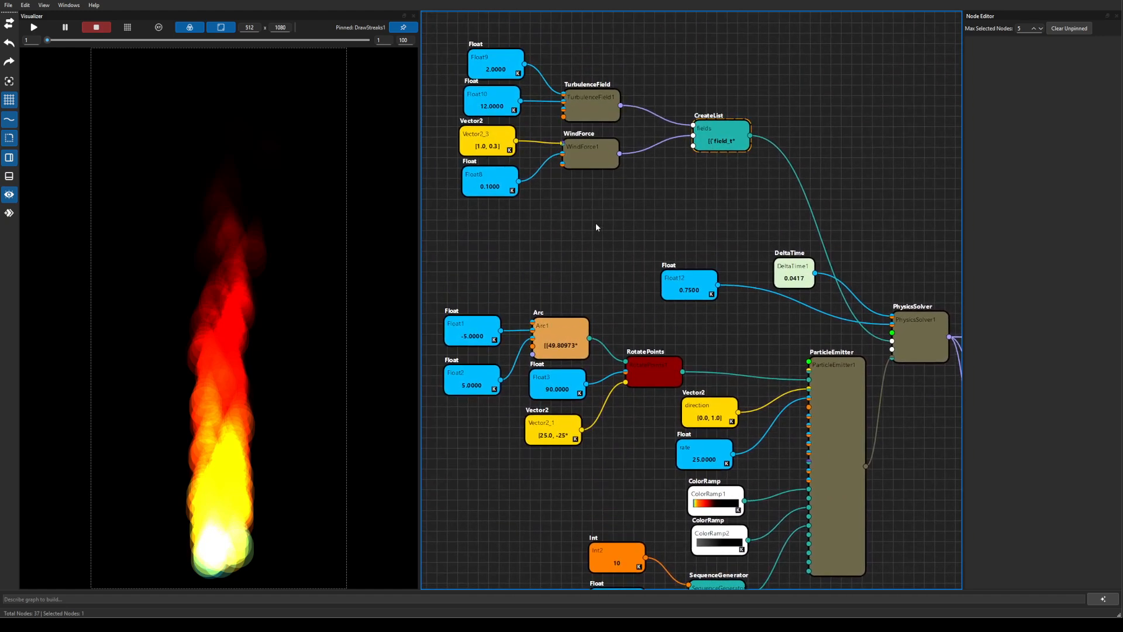
pyautogui.moveTo(596, 224); pyautogui.dragTo(582, 289)
pyautogui.moveTo(694, 251); pyautogui.dragTo(543, 182)
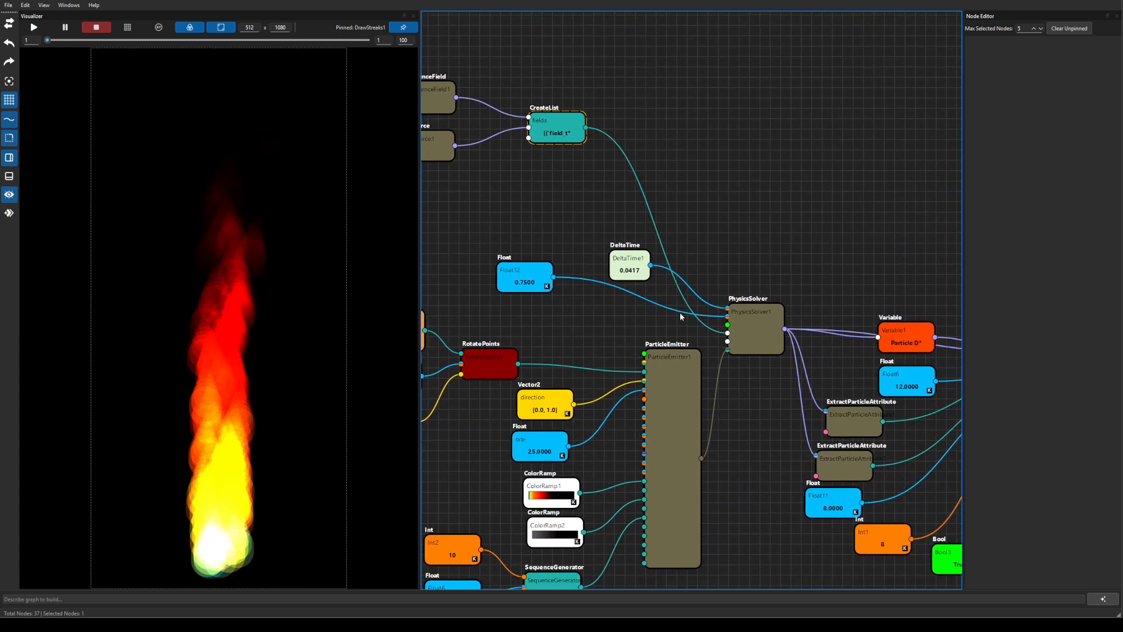
pyautogui.moveTo(730, 383); pyautogui.dragTo(846, 413)
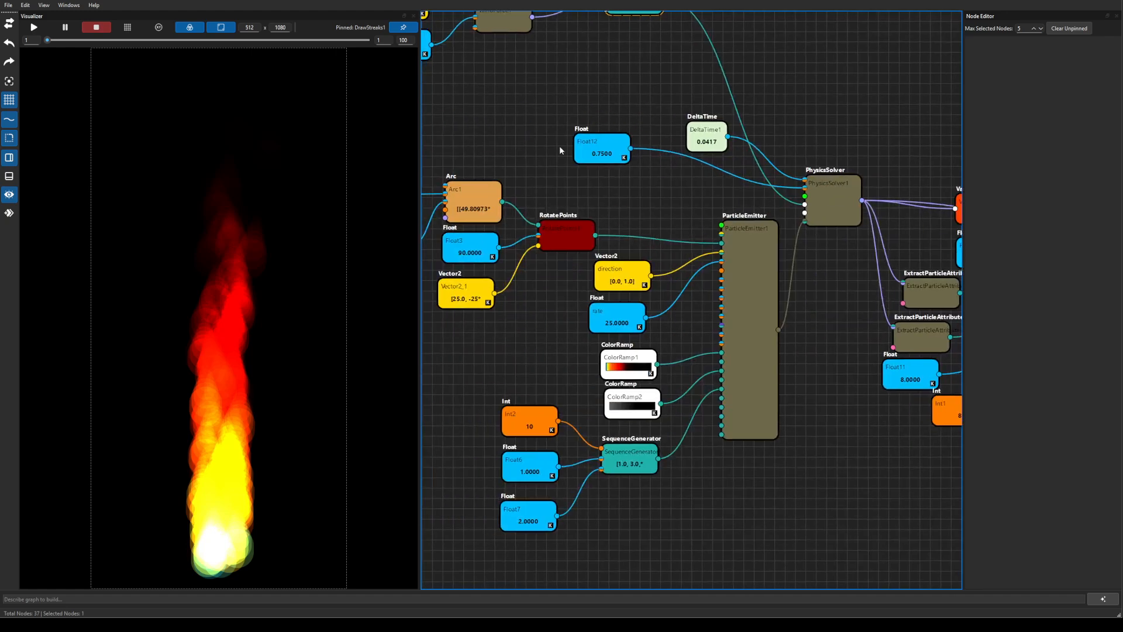
pyautogui.moveTo(561, 107); pyautogui.dragTo(620, 193)
pyautogui.moveTo(611, 155); pyautogui.dragTo(618, 260)
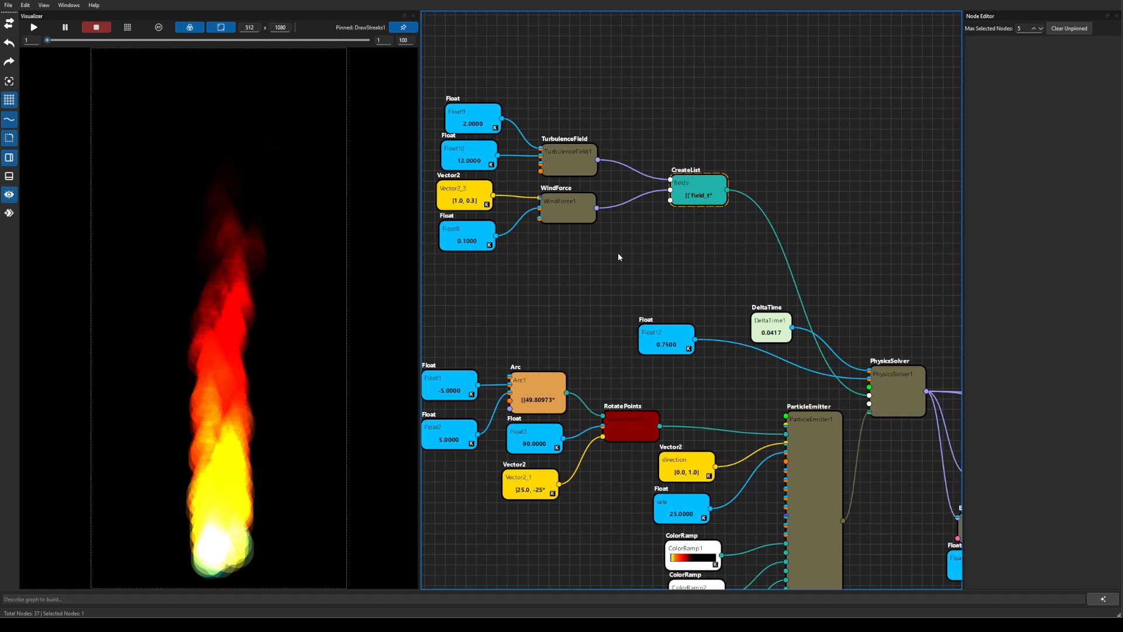
pyautogui.scroll(-2, 665, 286)
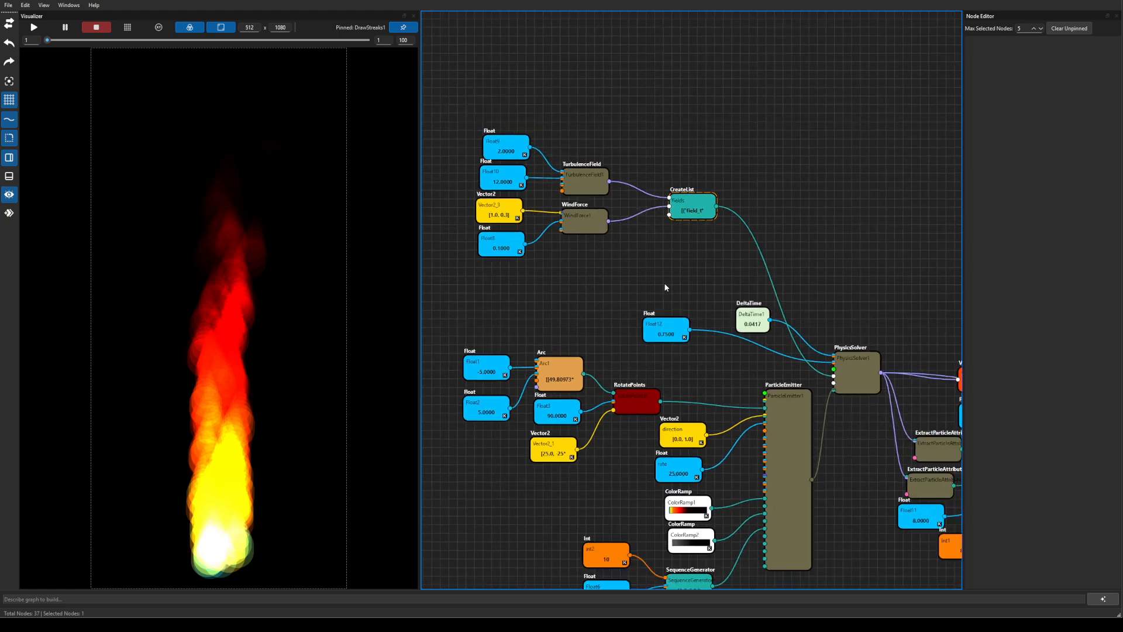
pyautogui.moveTo(824, 470); pyautogui.dragTo(699, 393)
pyautogui.moveTo(820, 456); pyautogui.dragTo(614, 376)
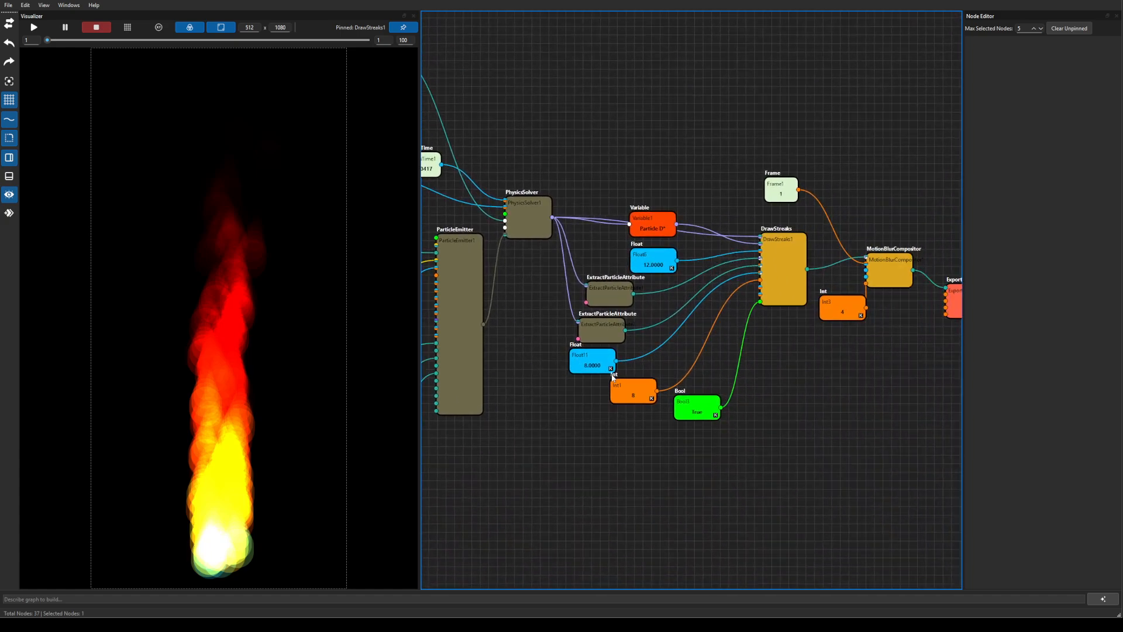
pyautogui.moveTo(768, 391); pyautogui.dragTo(894, 406)
pyautogui.moveTo(647, 421); pyautogui.dragTo(912, 436)
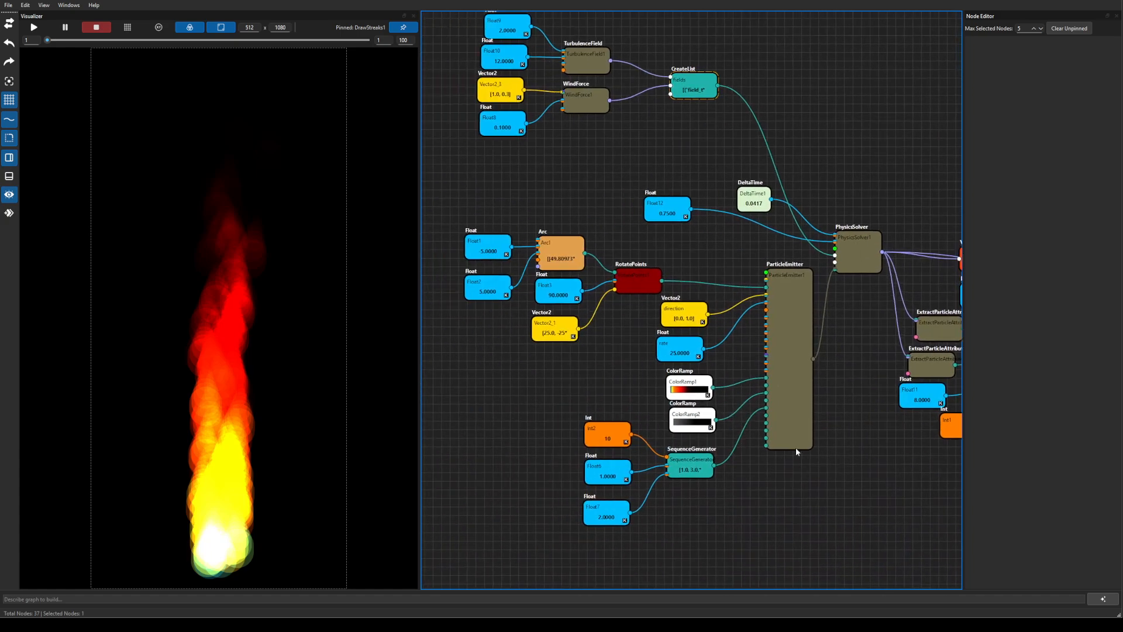
# Load example_keyframes.xml from the Open Graph file list.
pyautogui.click(8, 5)
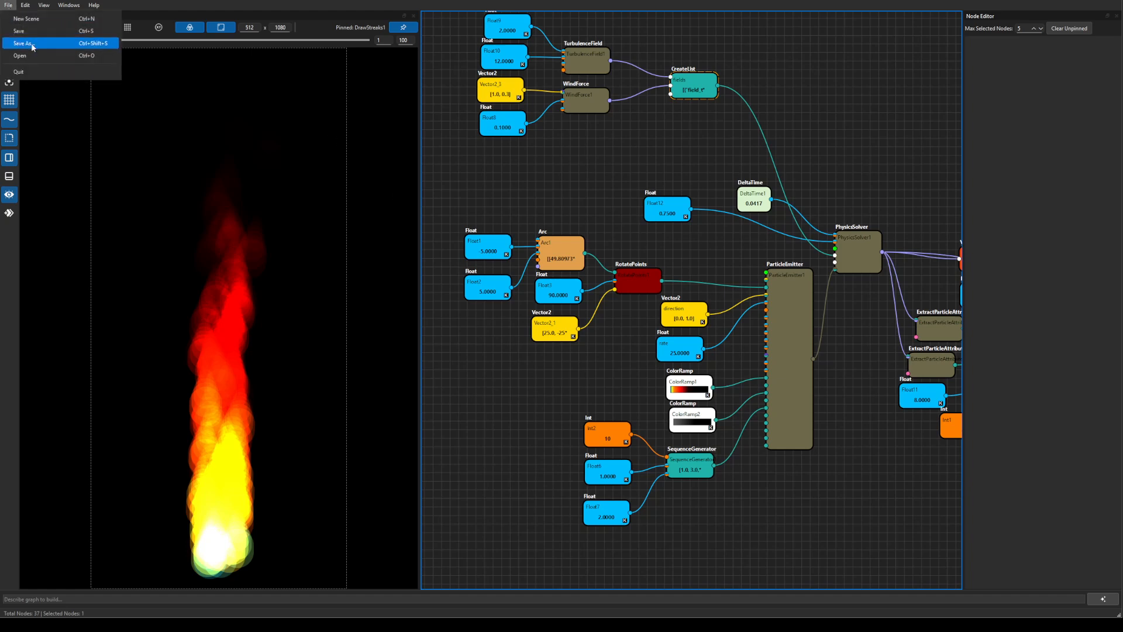
pyautogui.click(41, 63)
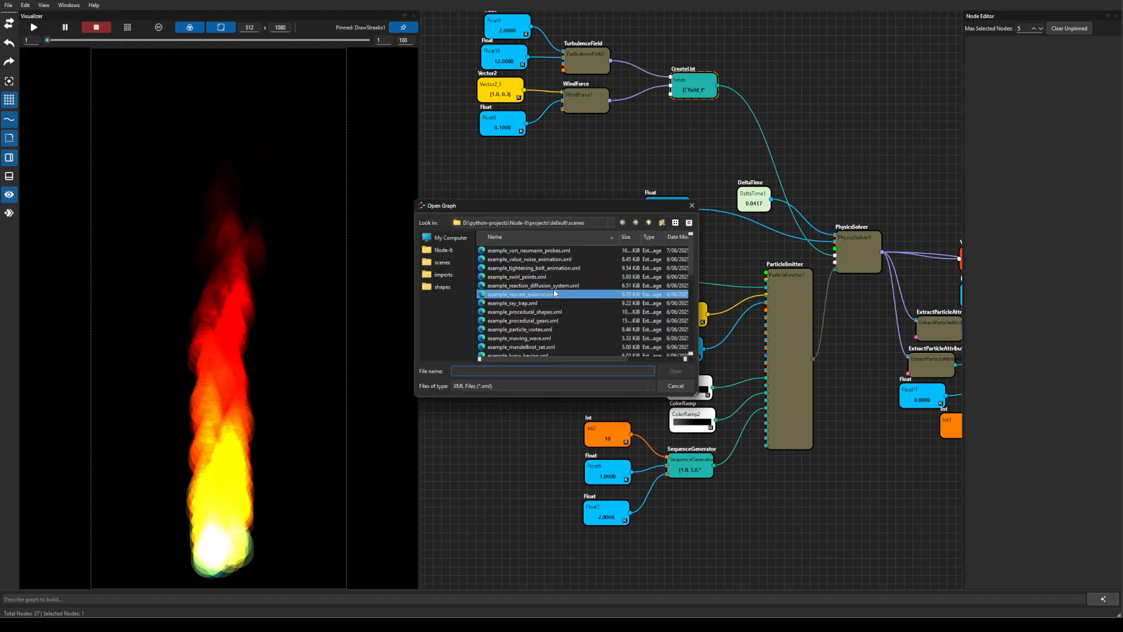
pyautogui.scroll(-3, 563, 326)
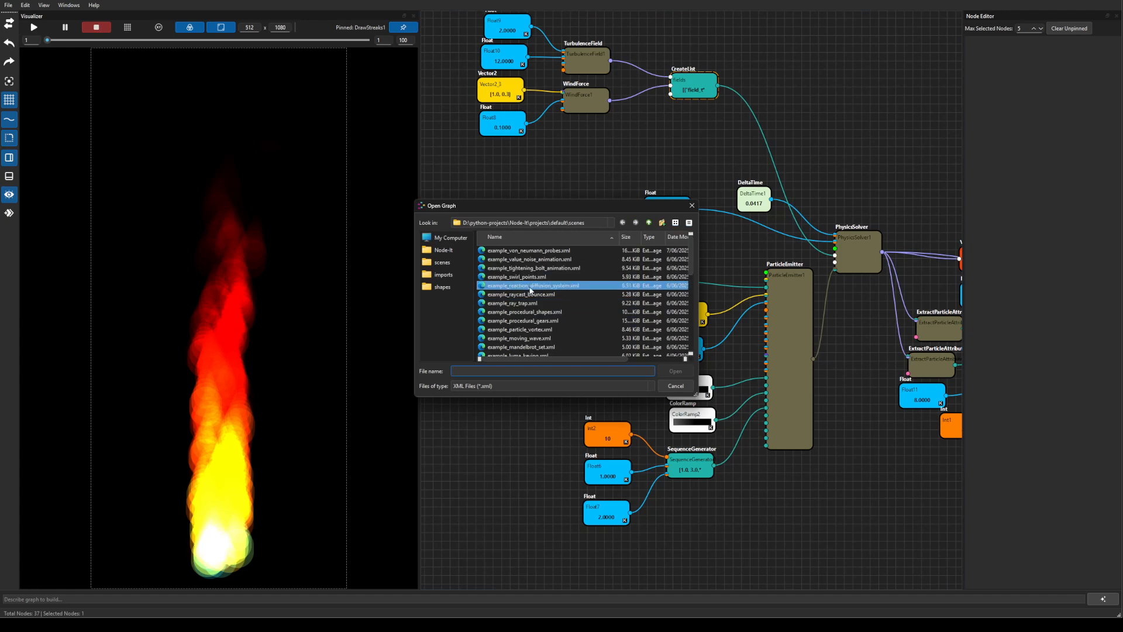
pyautogui.scroll(-5, 578, 335)
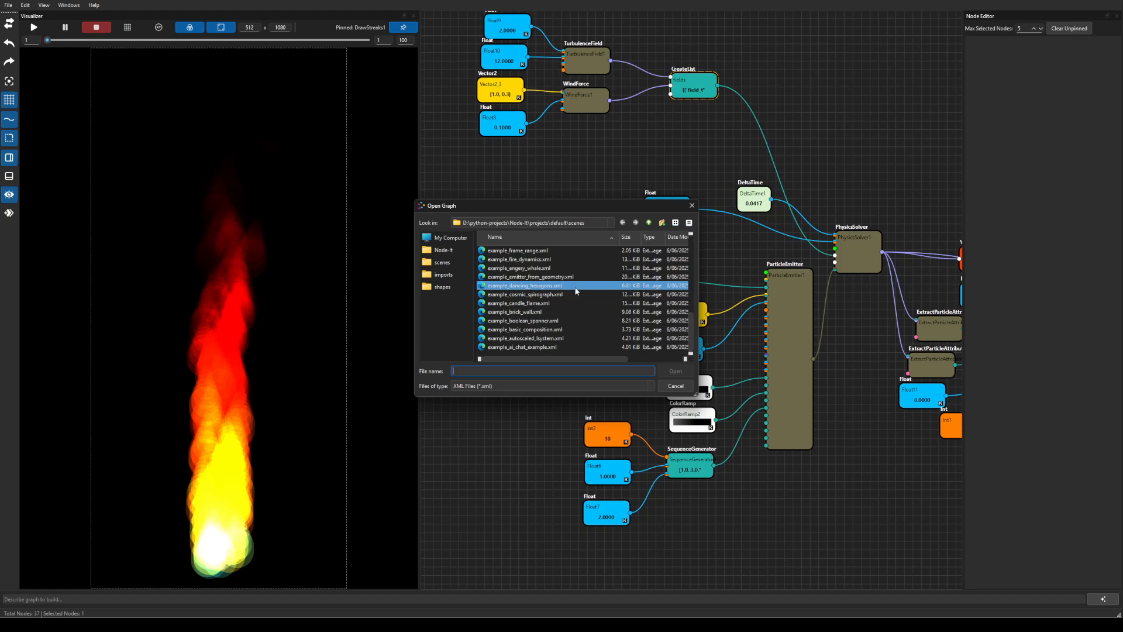
pyautogui.scroll(1, 577, 291)
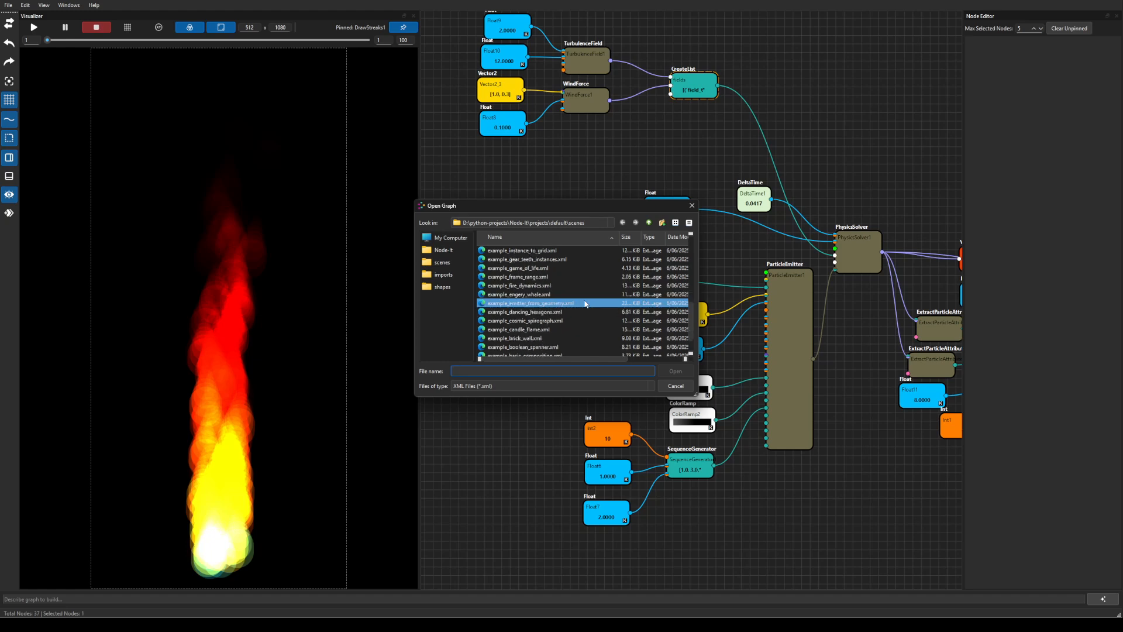
pyautogui.scroll(-1, 585, 304)
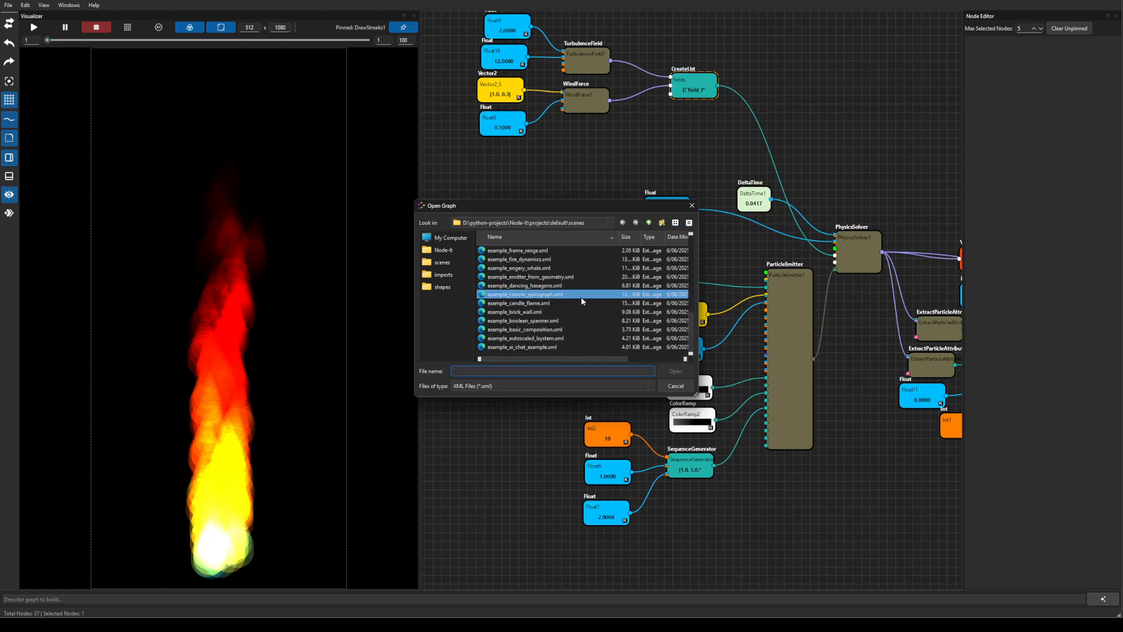
pyautogui.scroll(2, 581, 297)
pyautogui.click(526, 250)
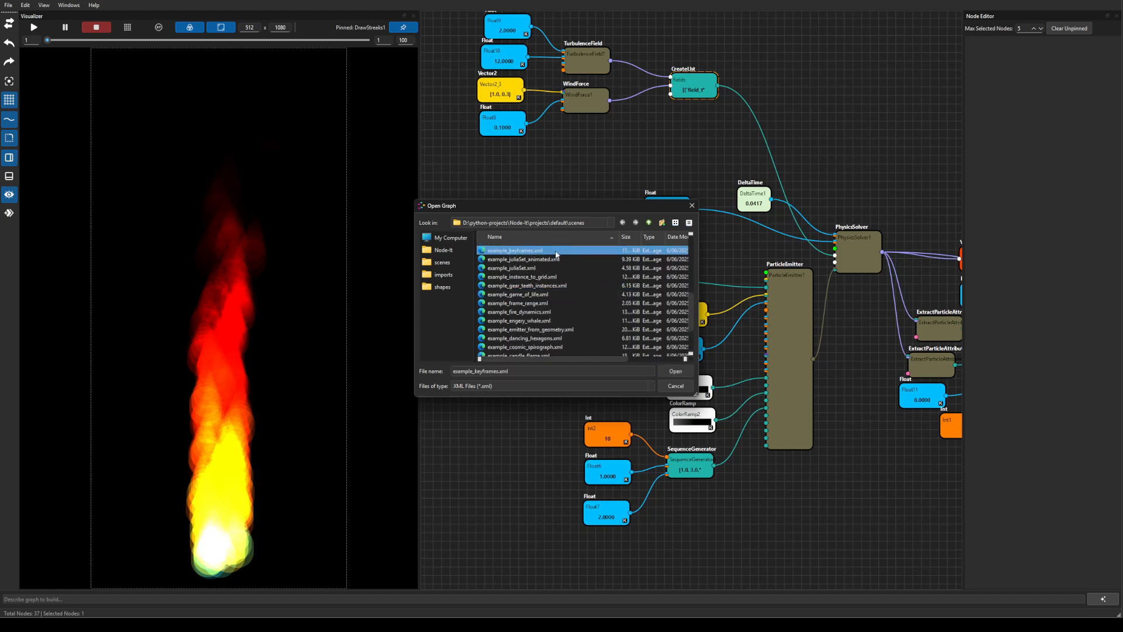
pyautogui.click(674, 370)
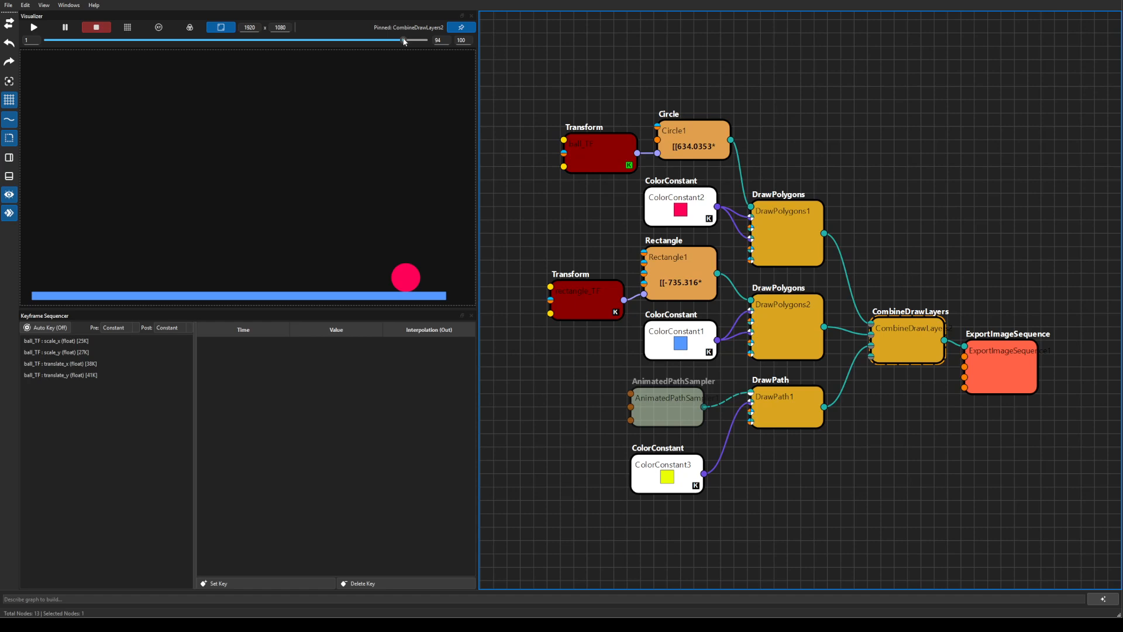
# Review the ball animation and its translate_y keys, then select the disabled AnimatedPathSampler node.
pyautogui.moveTo(403, 40); pyautogui.dragTo(41, 63)
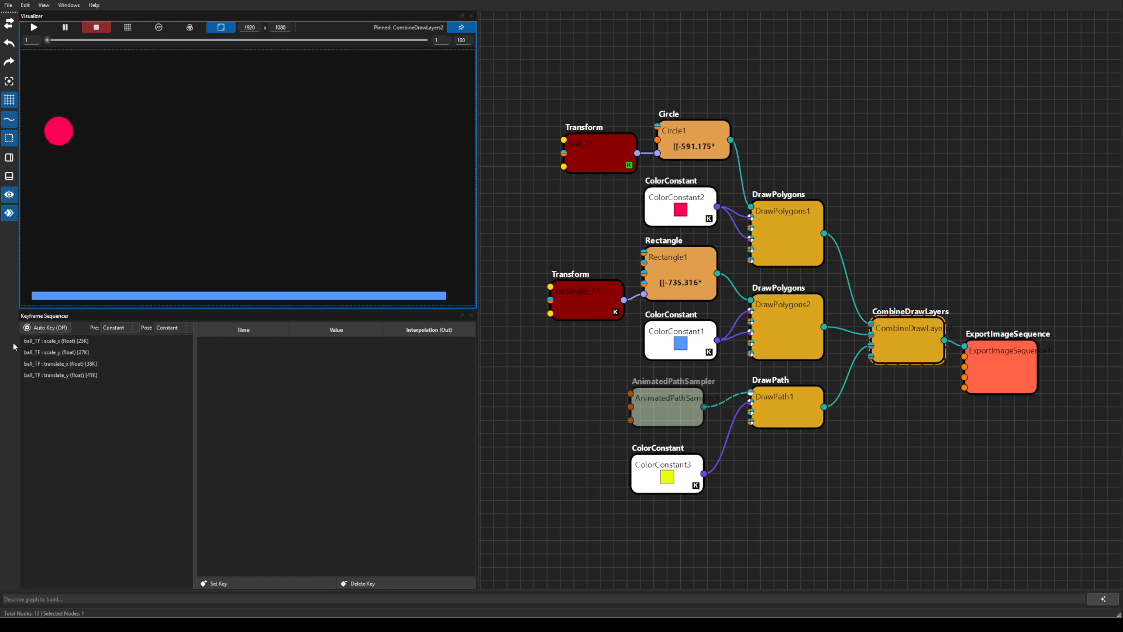
pyautogui.click(67, 383)
pyautogui.click(65, 377)
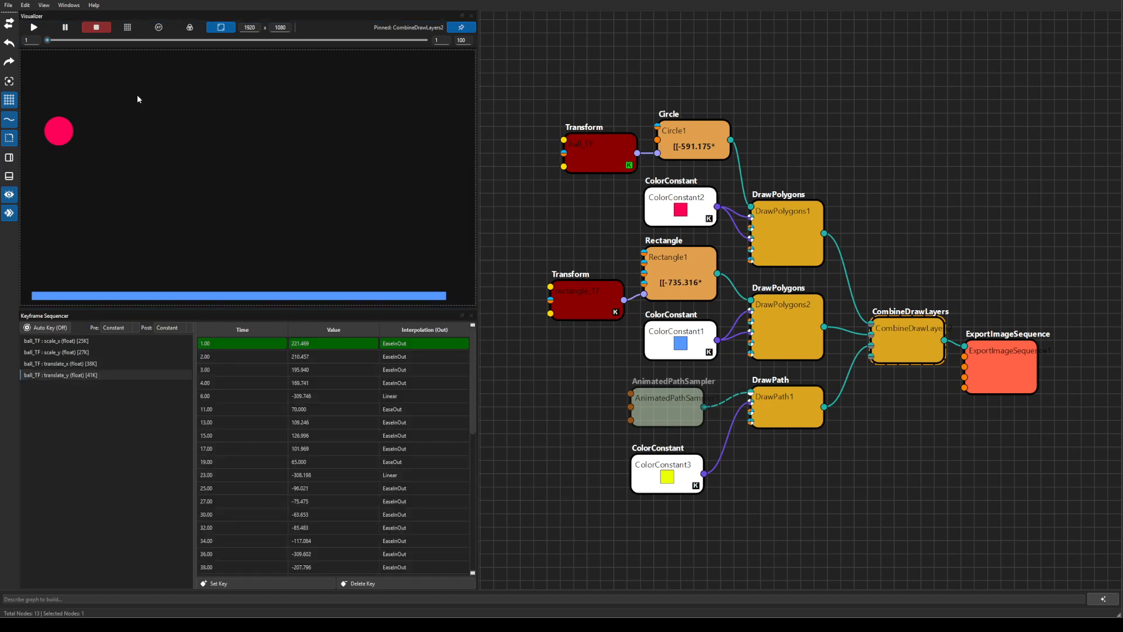
pyautogui.click(33, 28)
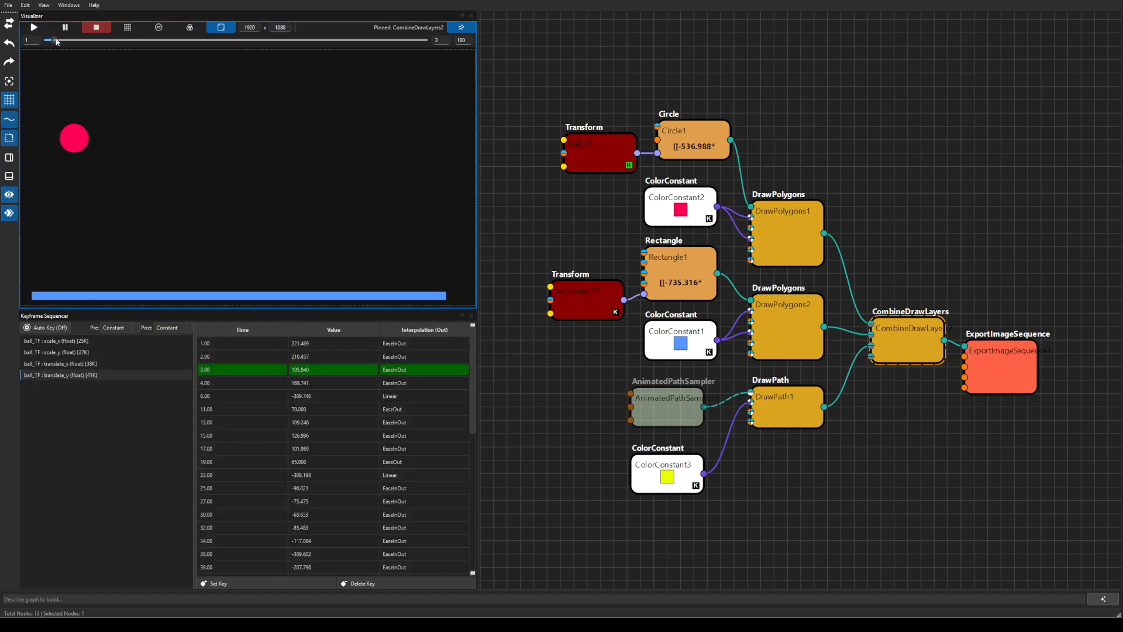
pyautogui.moveTo(76, 41); pyautogui.dragTo(391, 152)
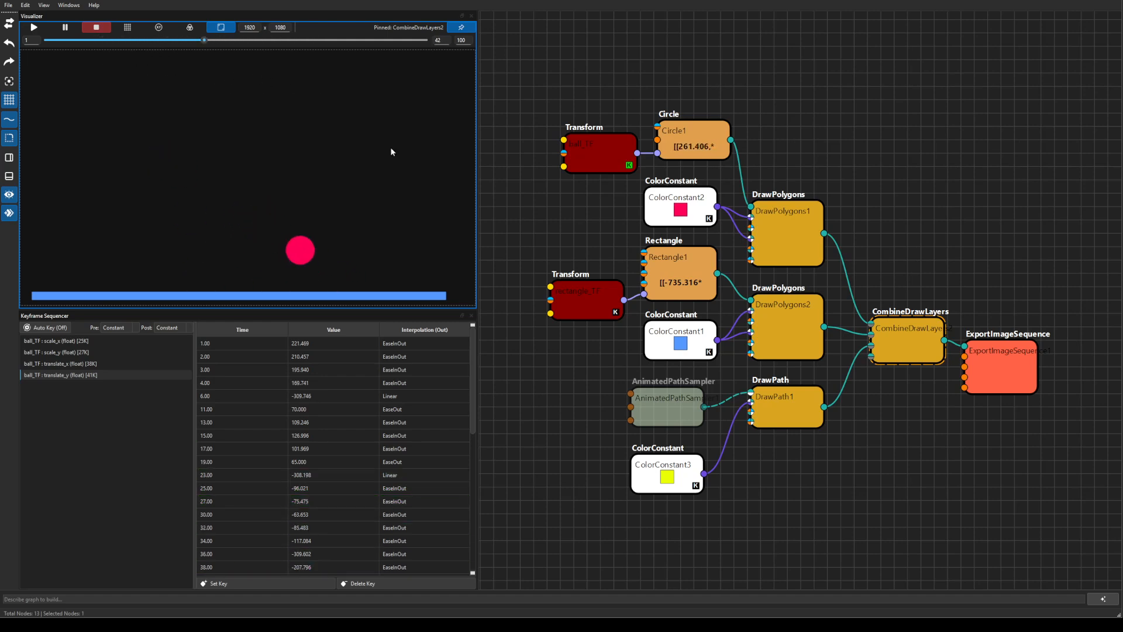
pyautogui.click(660, 411)
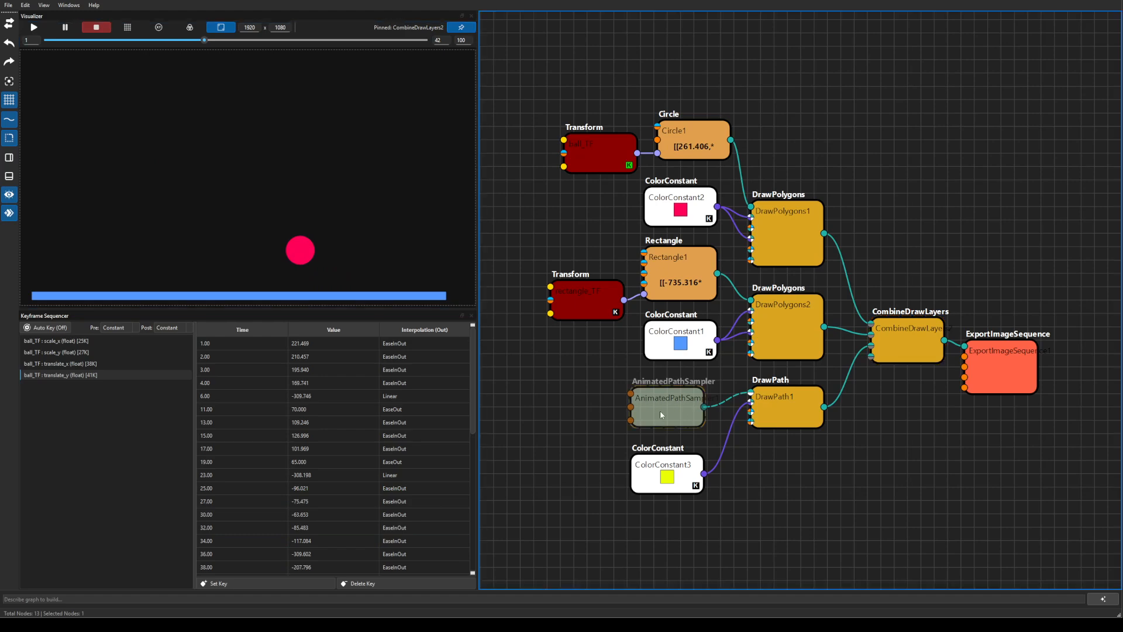
# Unmute AnimatedPathSampler with D, scrub back to frame 16, and select the ball_TF Transform node.
pyautogui.press('d')
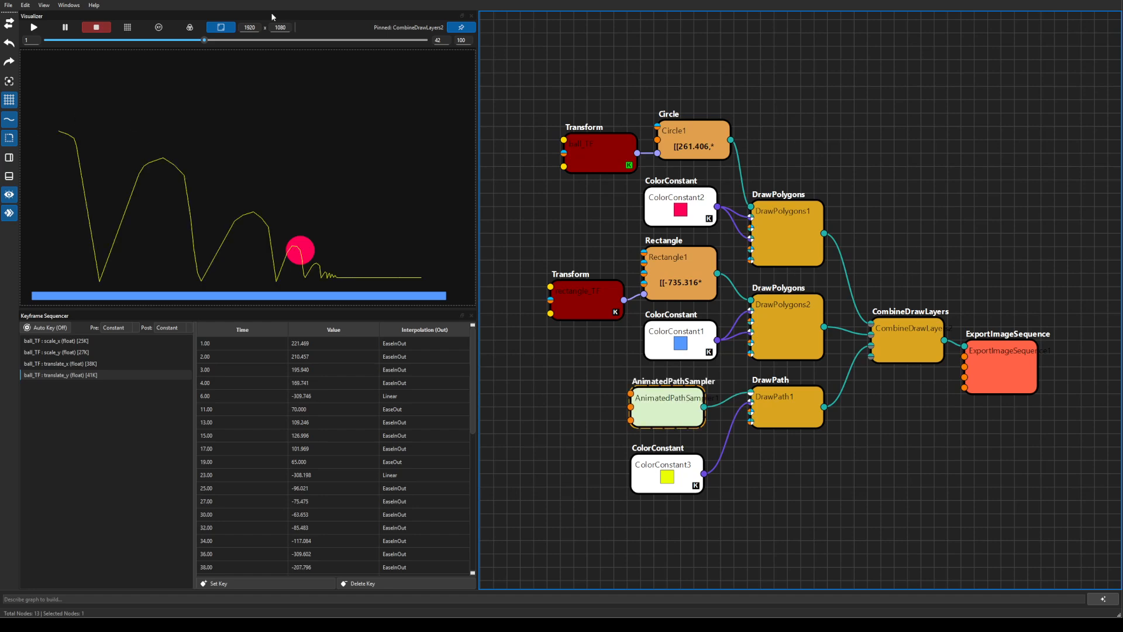
pyautogui.moveTo(204, 39); pyautogui.dragTo(126, 61)
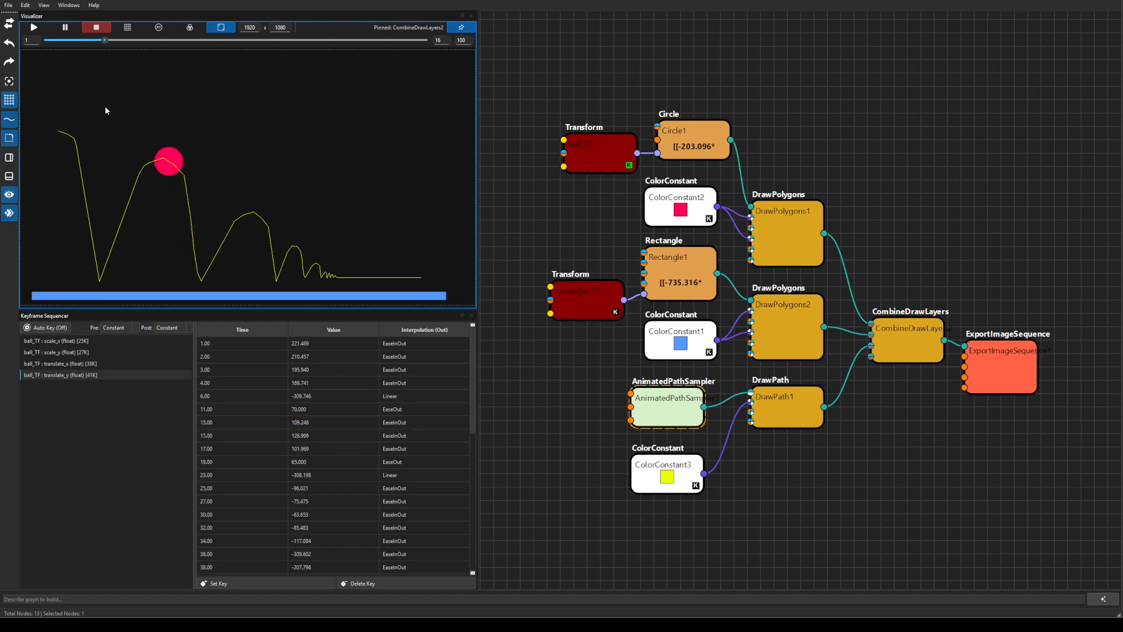
pyautogui.click(583, 155)
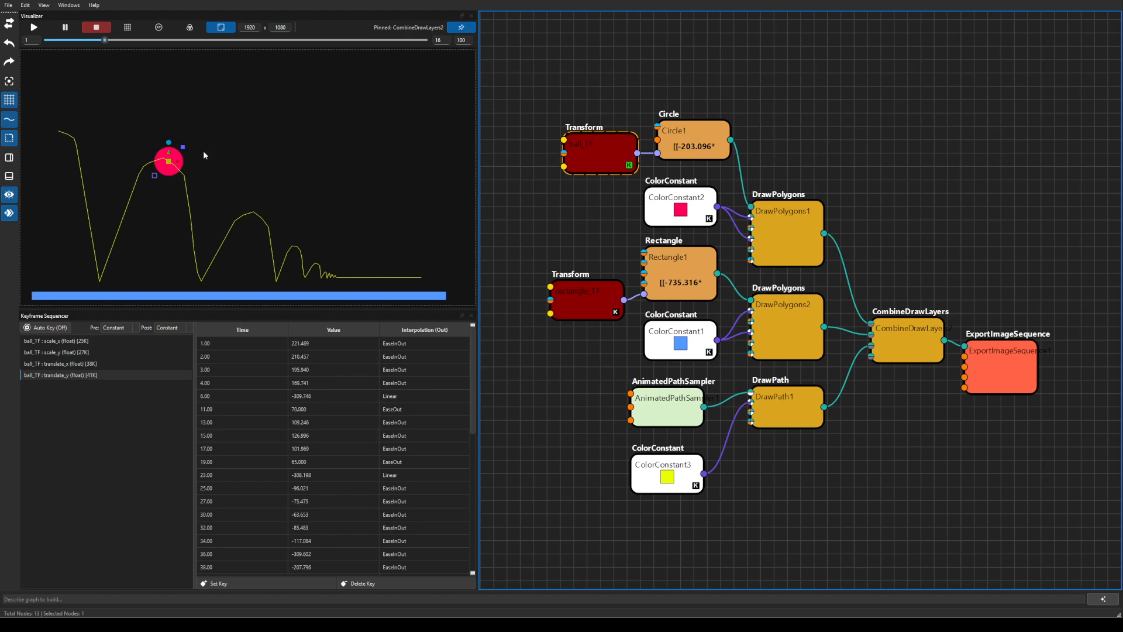
# At frame 15 with Auto Key on, drag the ball so translate_y keys to 131.642.
pyautogui.moveTo(106, 40); pyautogui.dragTo(101, 40)
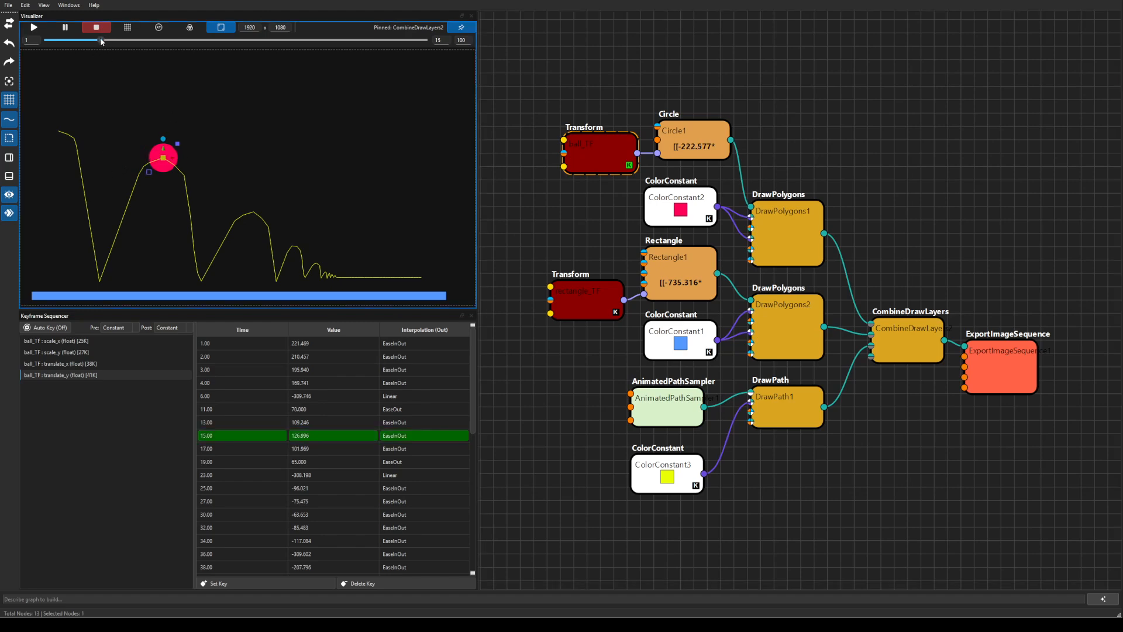
pyautogui.click(62, 327)
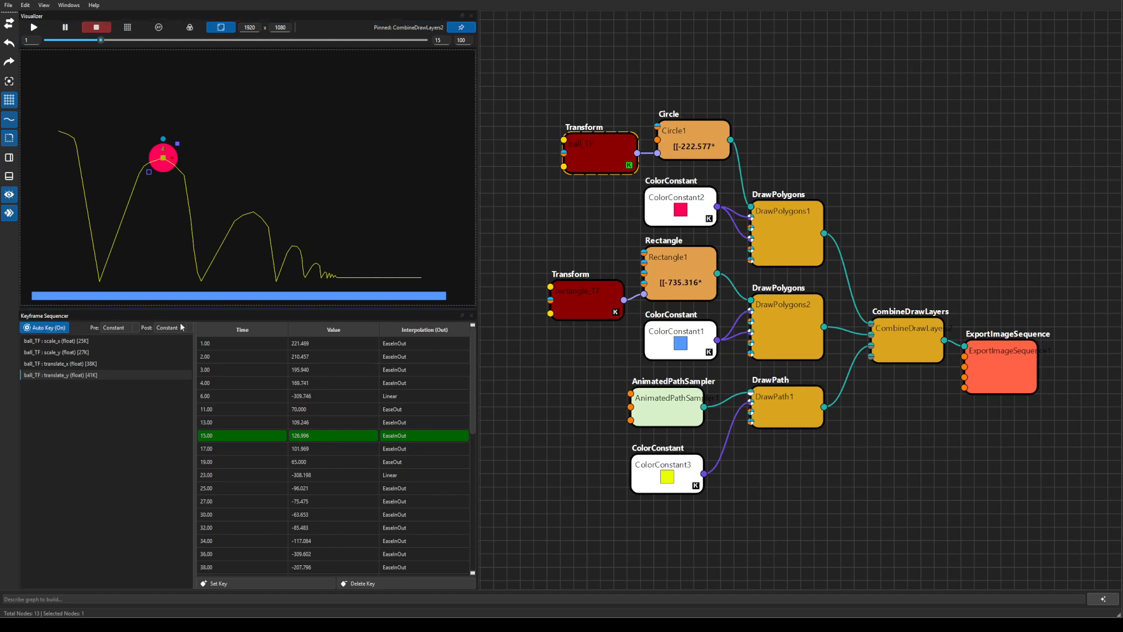
pyautogui.click(164, 141)
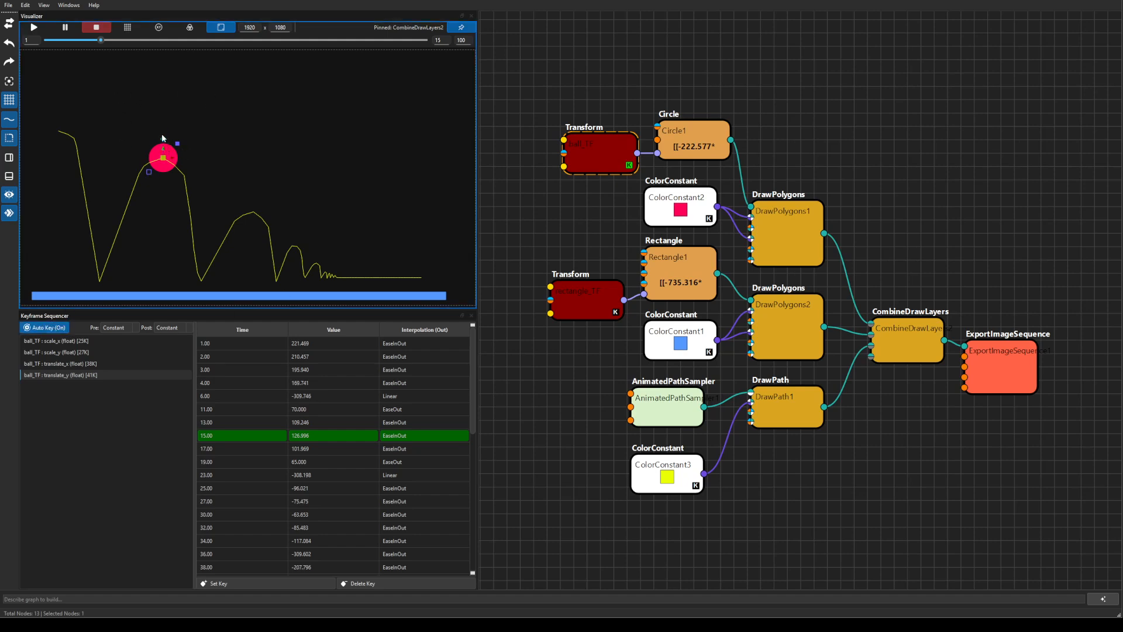
pyautogui.moveTo(164, 153); pyautogui.dragTo(172, 125)
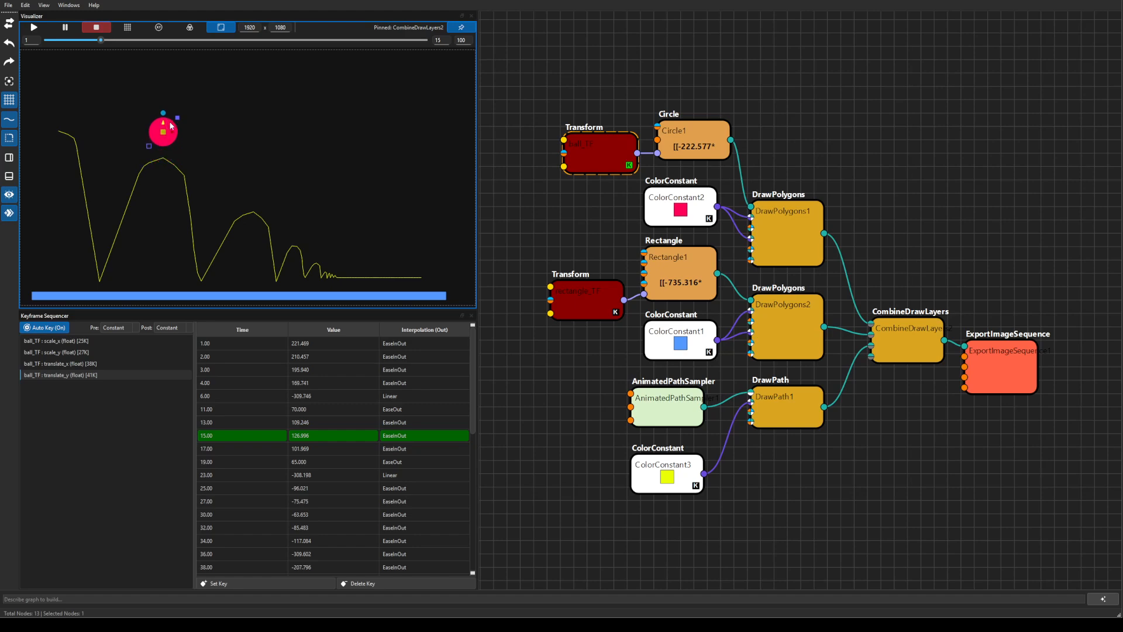
pyautogui.moveTo(102, 41)
pyautogui.mouseDown()
pyautogui.moveTo(89, 40)
pyautogui.moveTo(136, 52)
pyautogui.moveTo(101, 40)
pyautogui.mouseUp()
pyautogui.moveTo(164, 125); pyautogui.dragTo(162, 150)
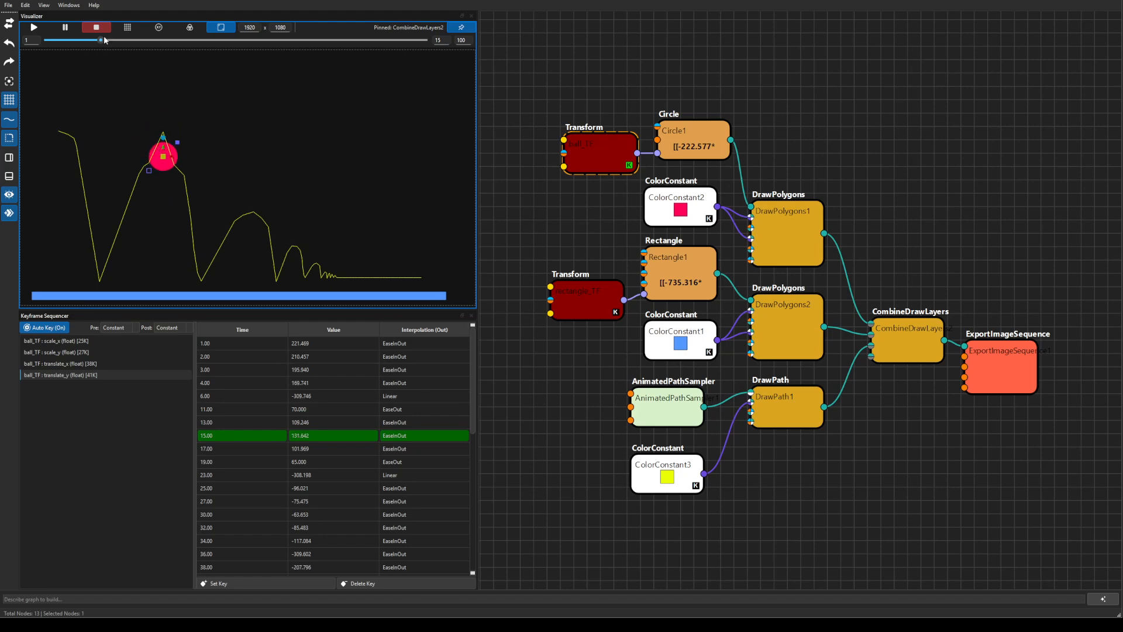
pyautogui.moveTo(105, 40); pyautogui.dragTo(142, 111)
# Discard the unsaved keyframe edits and load example_game_of_life.xml from the Open Graph list.
pyautogui.click(7, 6)
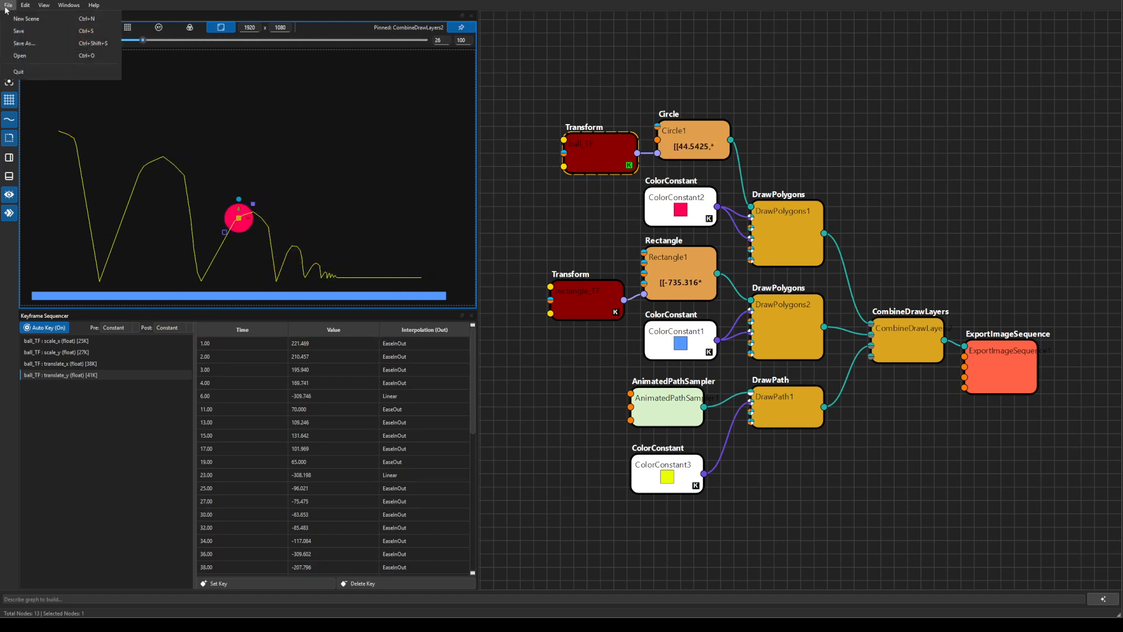
pyautogui.click(19, 55)
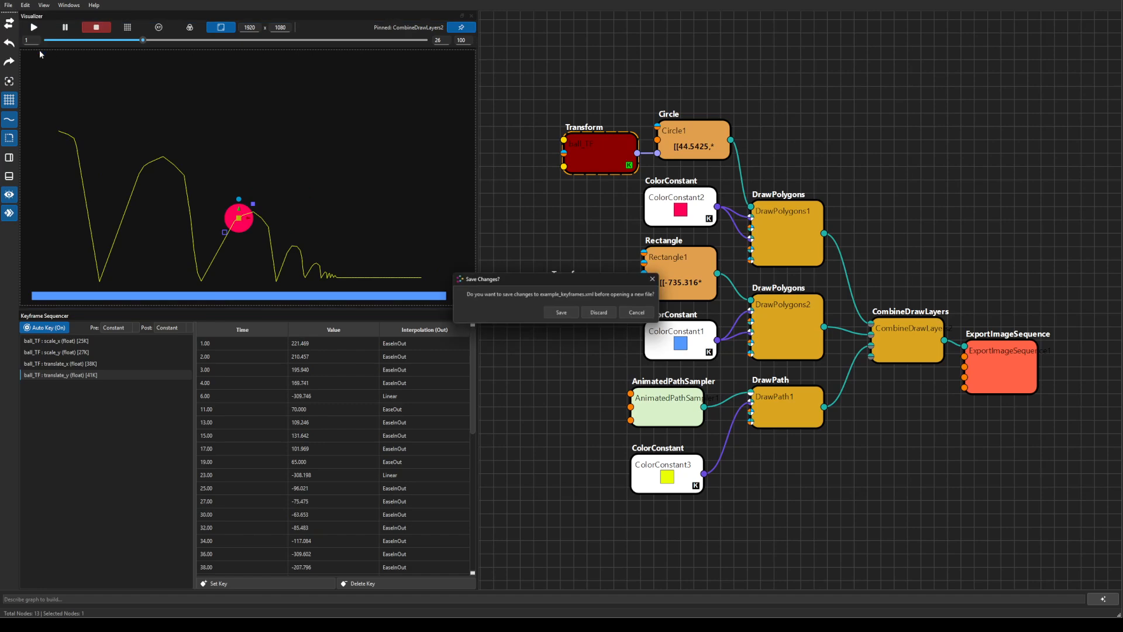
pyautogui.click(600, 313)
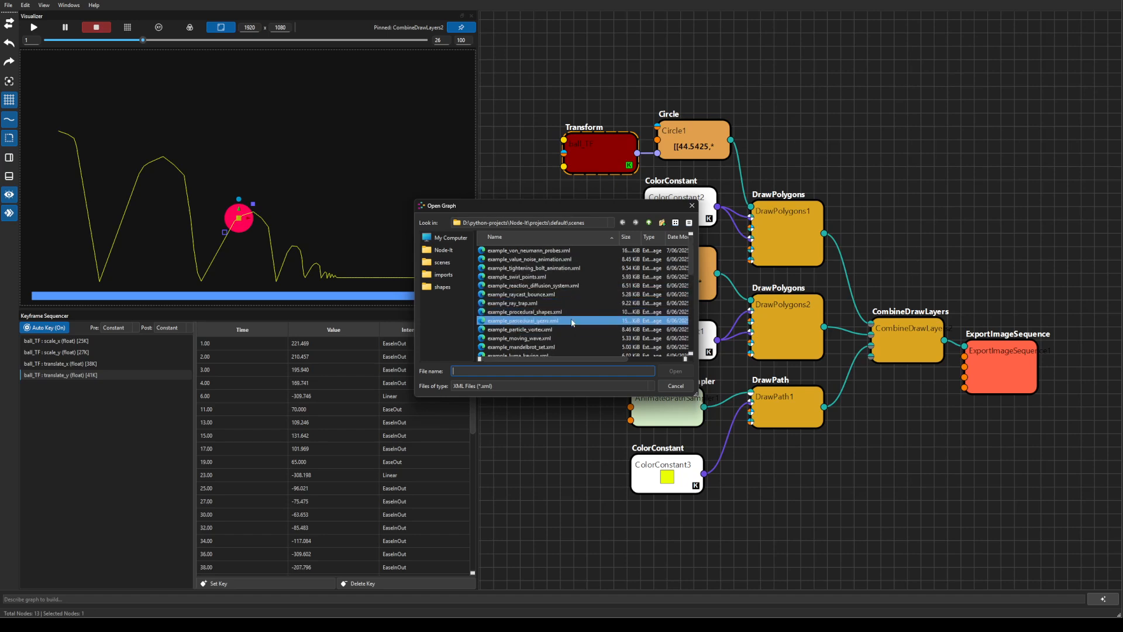
pyautogui.scroll(-1, 571, 324)
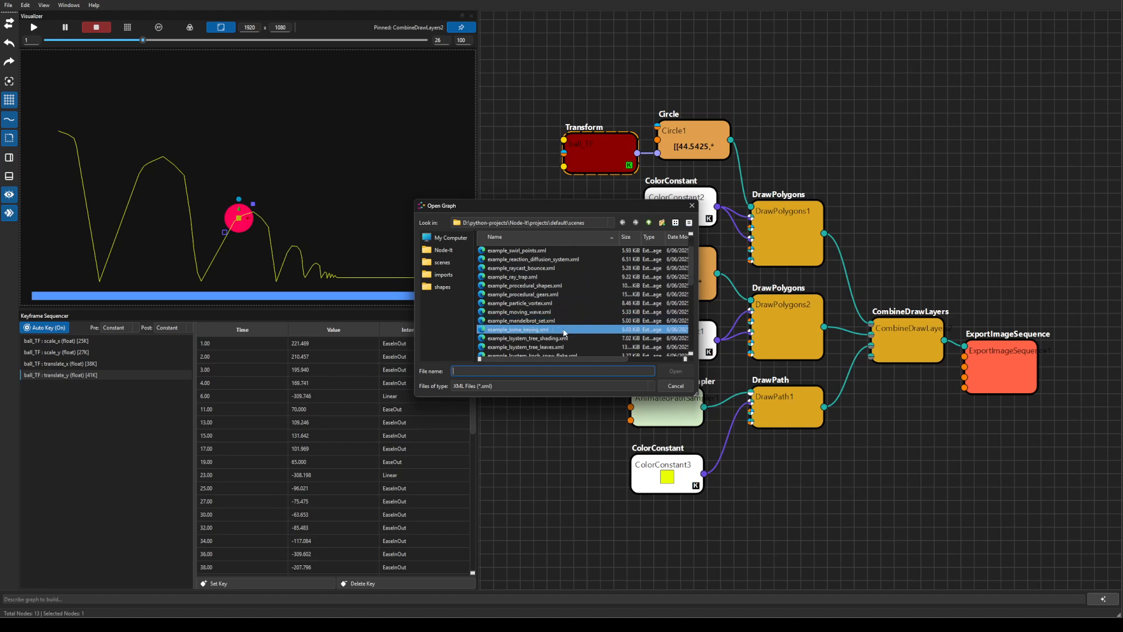
pyautogui.scroll(-1, 564, 333)
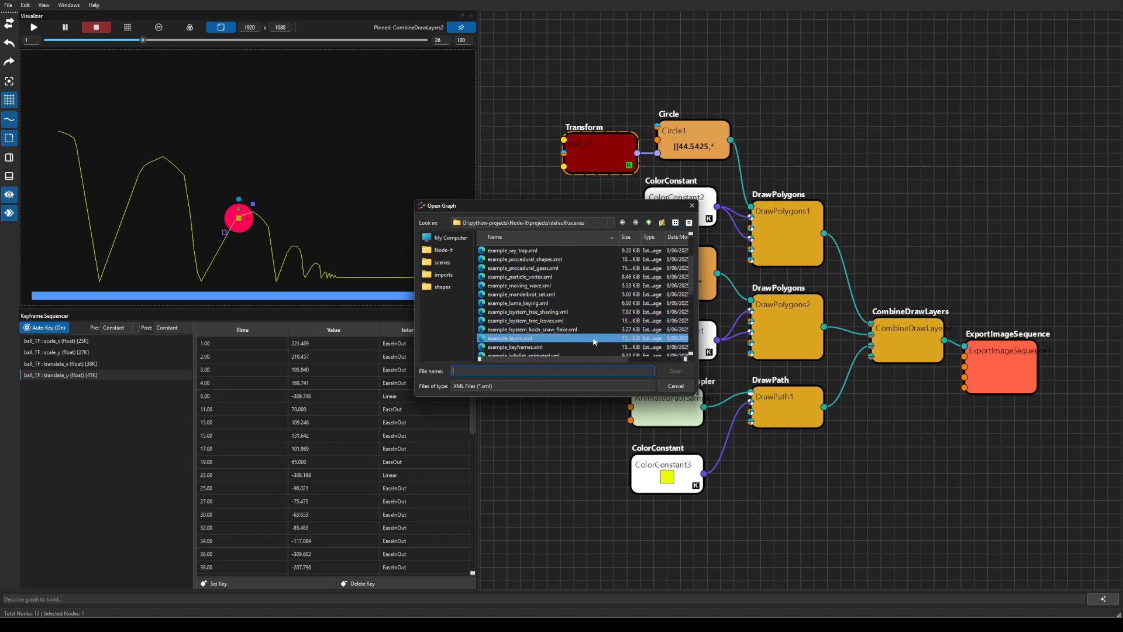
pyautogui.scroll(-1, 595, 342)
pyautogui.scroll(-1, 595, 341)
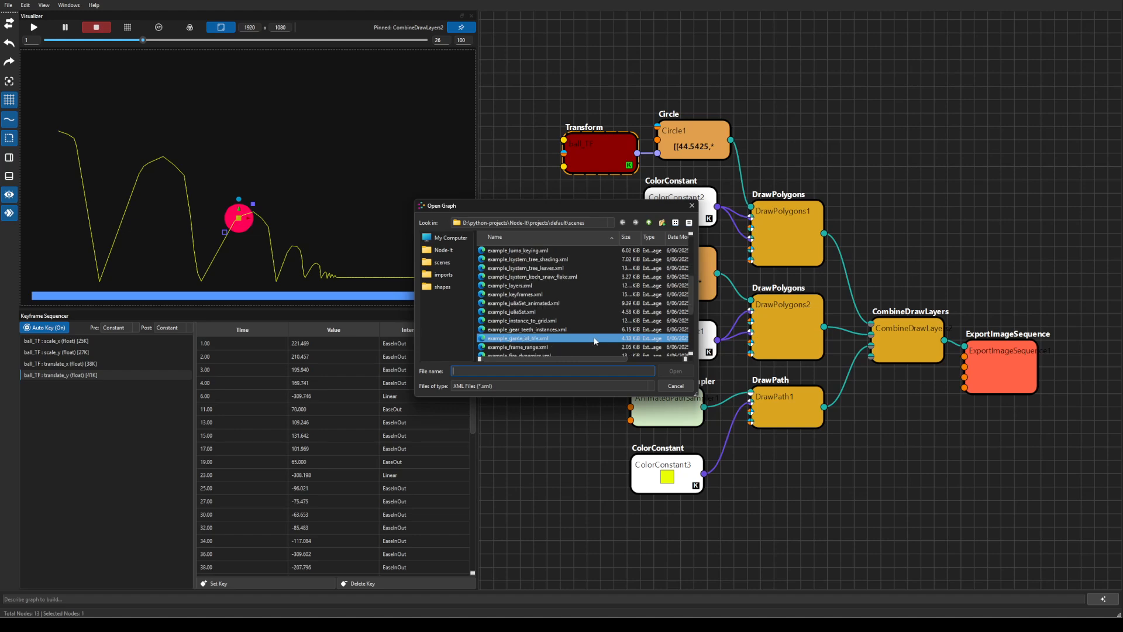
pyautogui.click(594, 338)
pyautogui.click(676, 372)
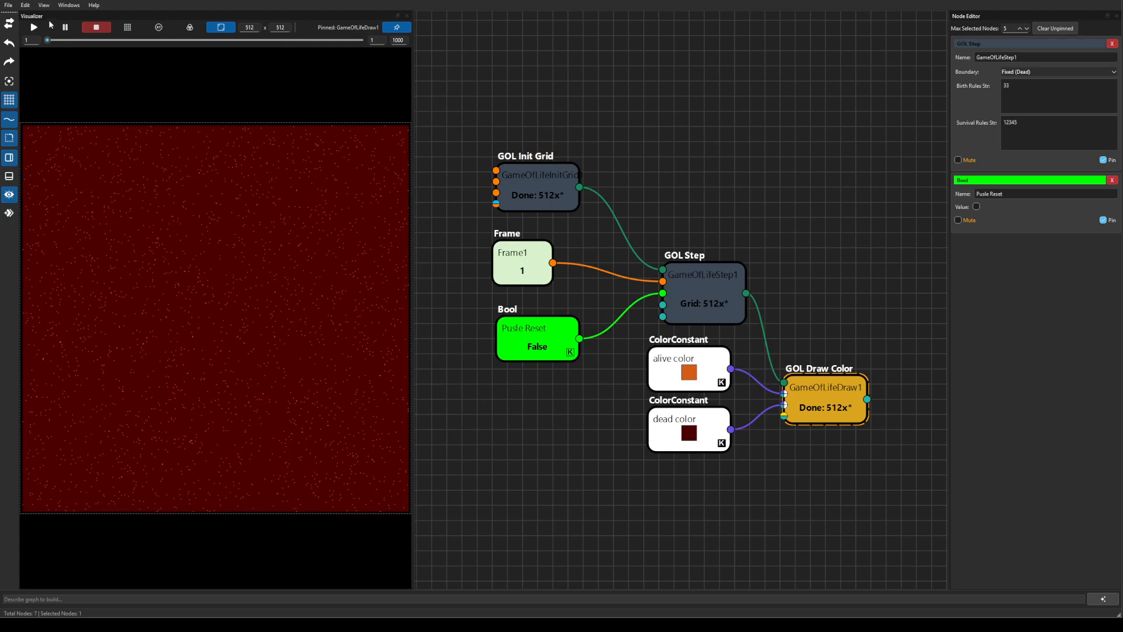
# Run the Game of Life simulation until orange clusters grow, stop it, then bring up the Open Graph dialog.
pyautogui.click(33, 27)
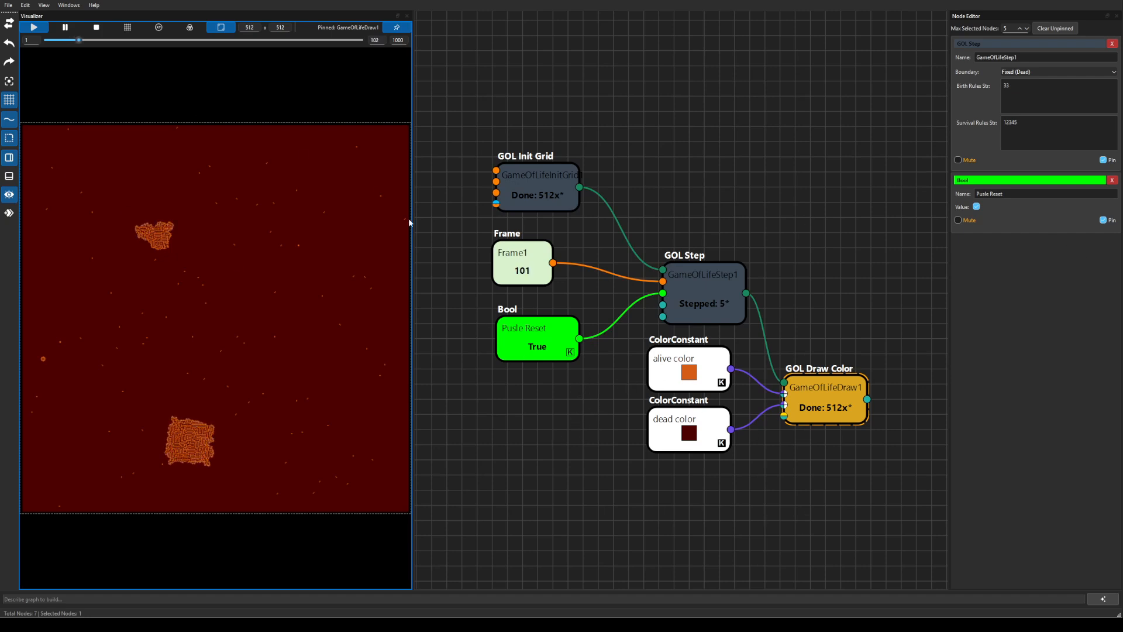
pyautogui.click(97, 26)
pyautogui.click(9, 5)
pyautogui.click(42, 54)
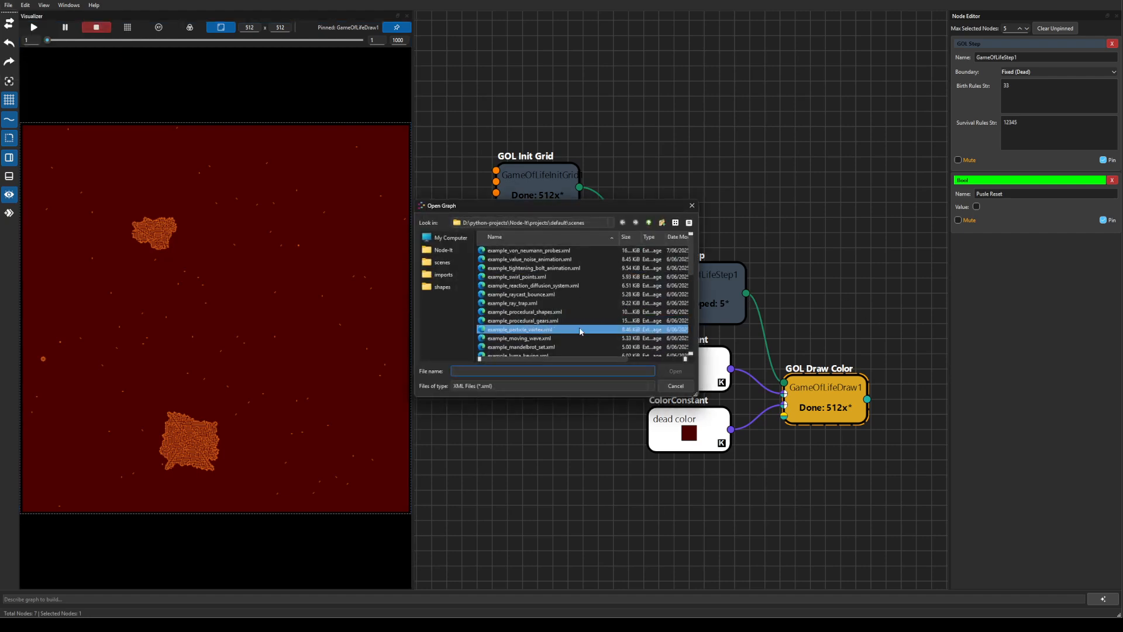
# Scroll the Open Graph list and select example_ai_chat_example.xml.
pyautogui.scroll(-4, 579, 328)
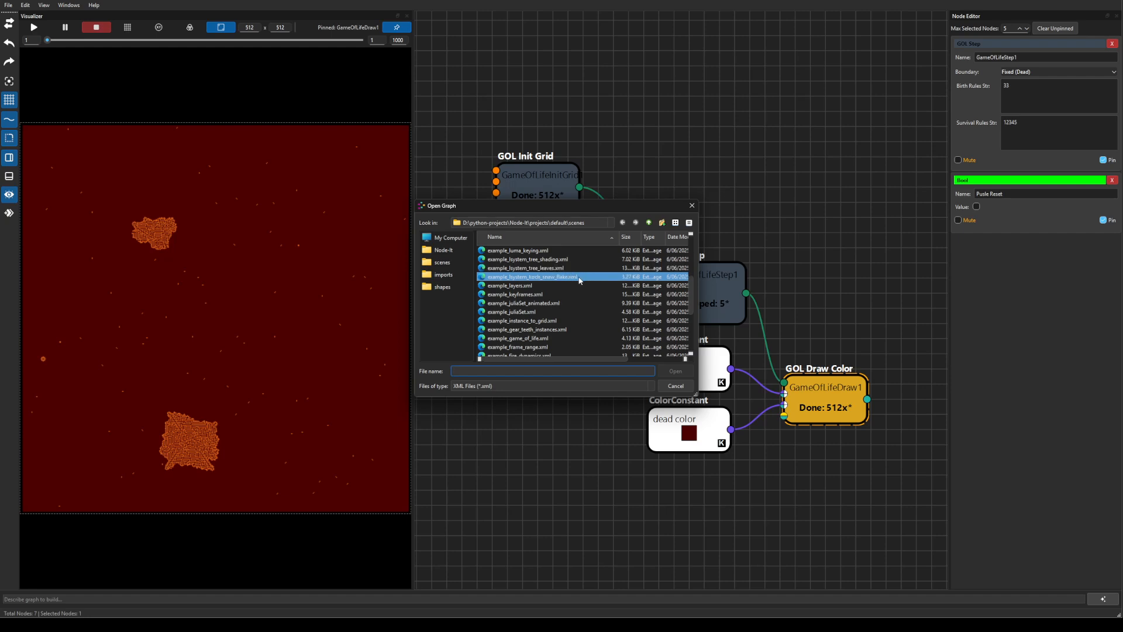
pyautogui.scroll(-2, 596, 274)
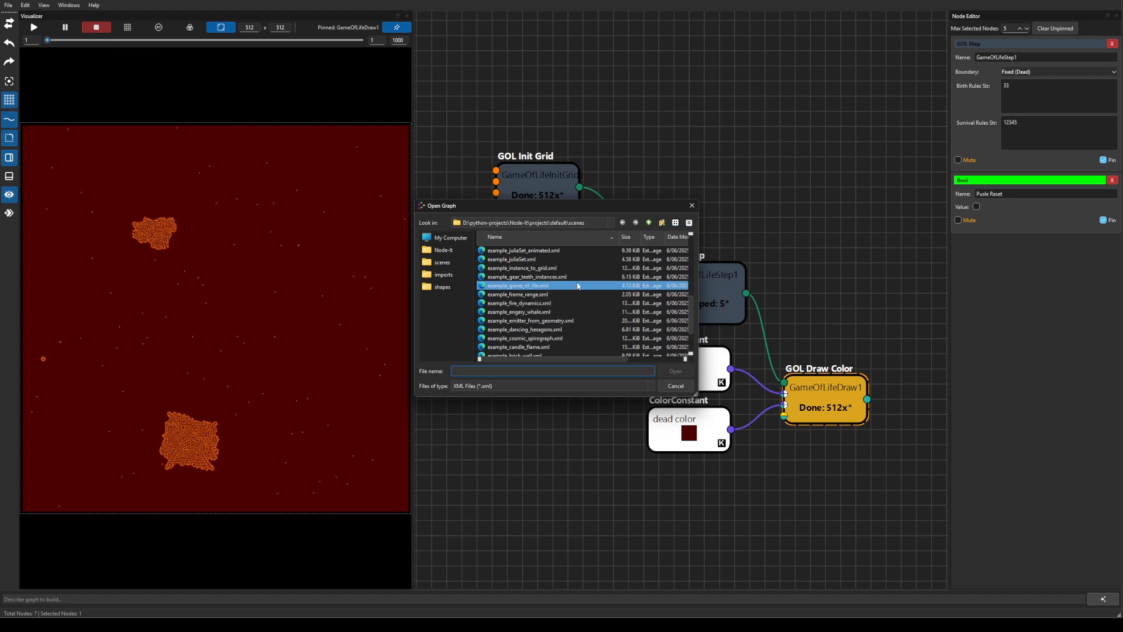
pyautogui.scroll(4, 579, 293)
pyautogui.scroll(2, 584, 289)
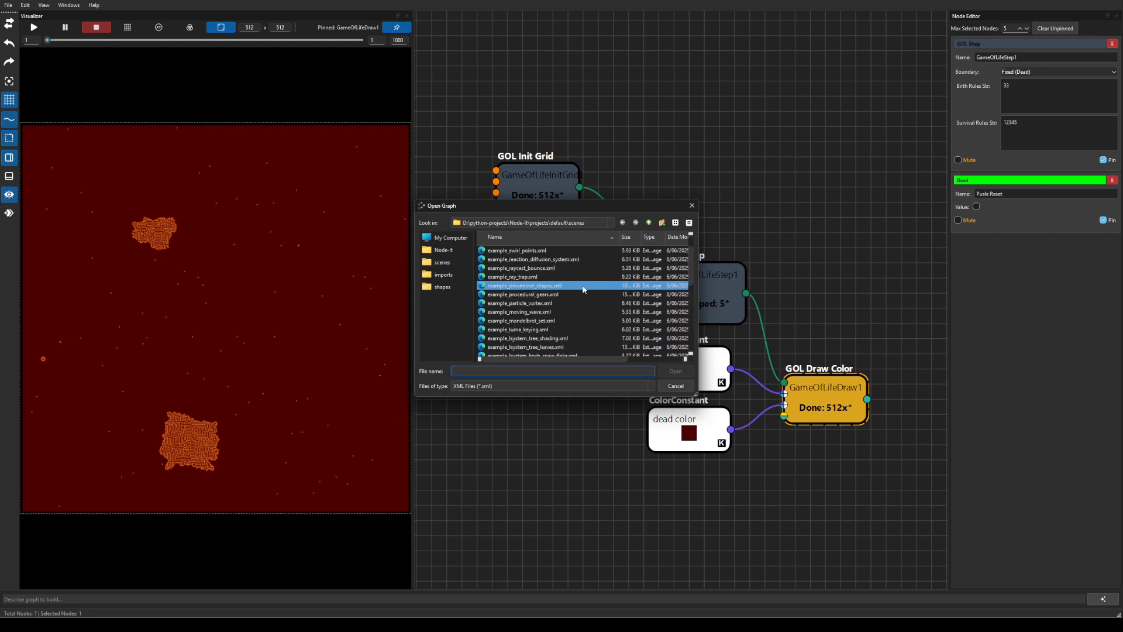
pyautogui.scroll(-5, 583, 289)
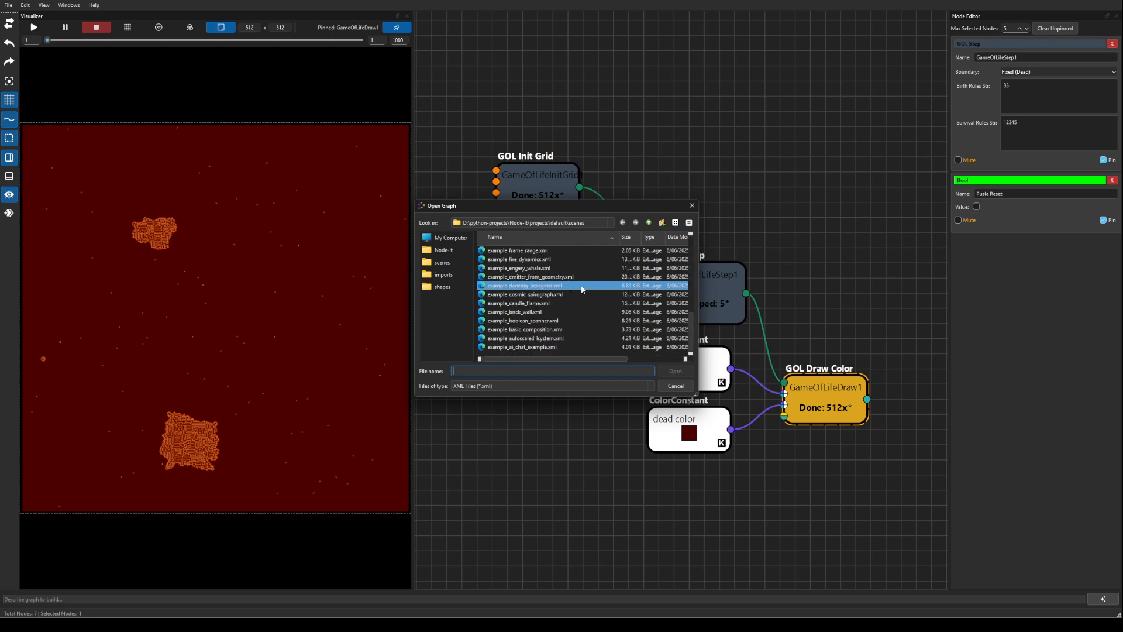
pyautogui.click(579, 347)
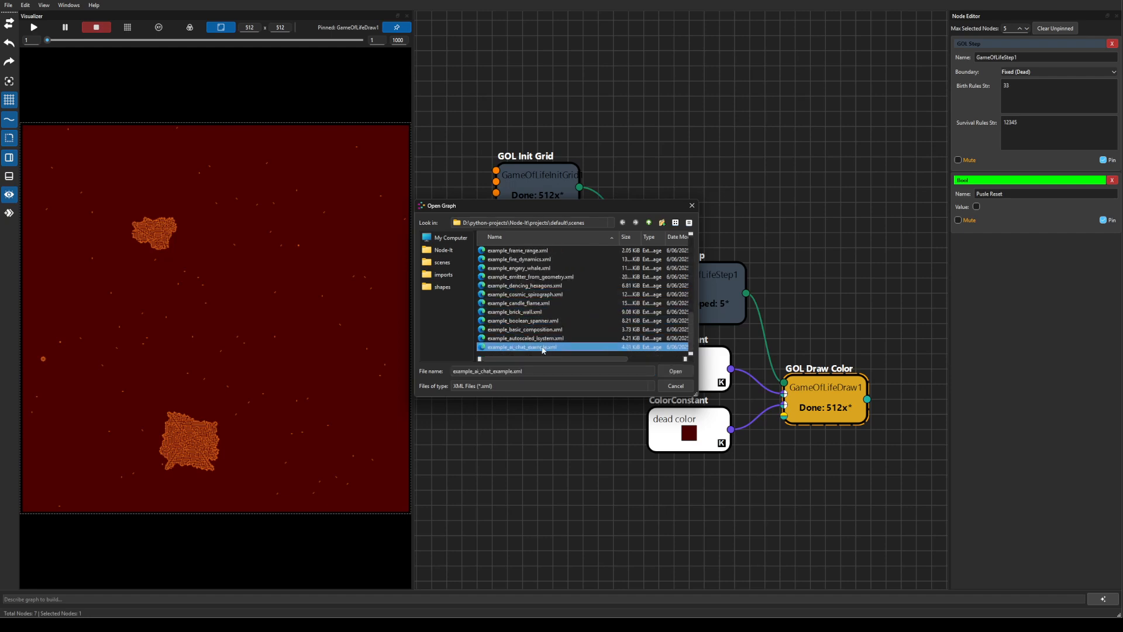
# Load the AI chat graph and inspect AgentPersona plus the EinsteinName, EinsteinRole and EinsteinRules values.
pyautogui.click(665, 371)
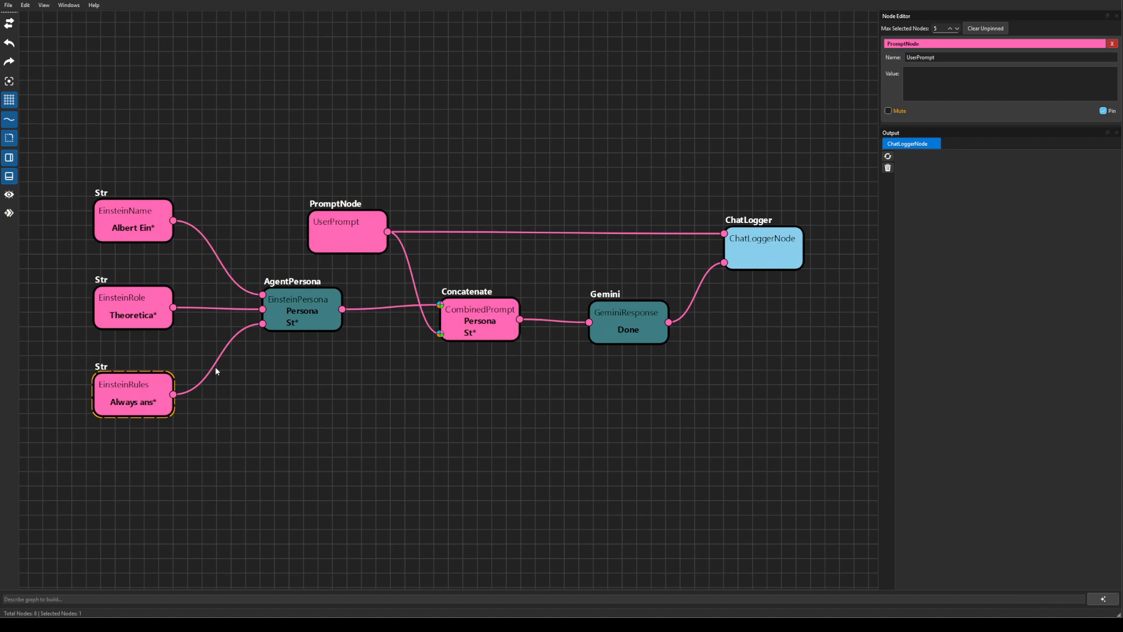
pyautogui.click(293, 294)
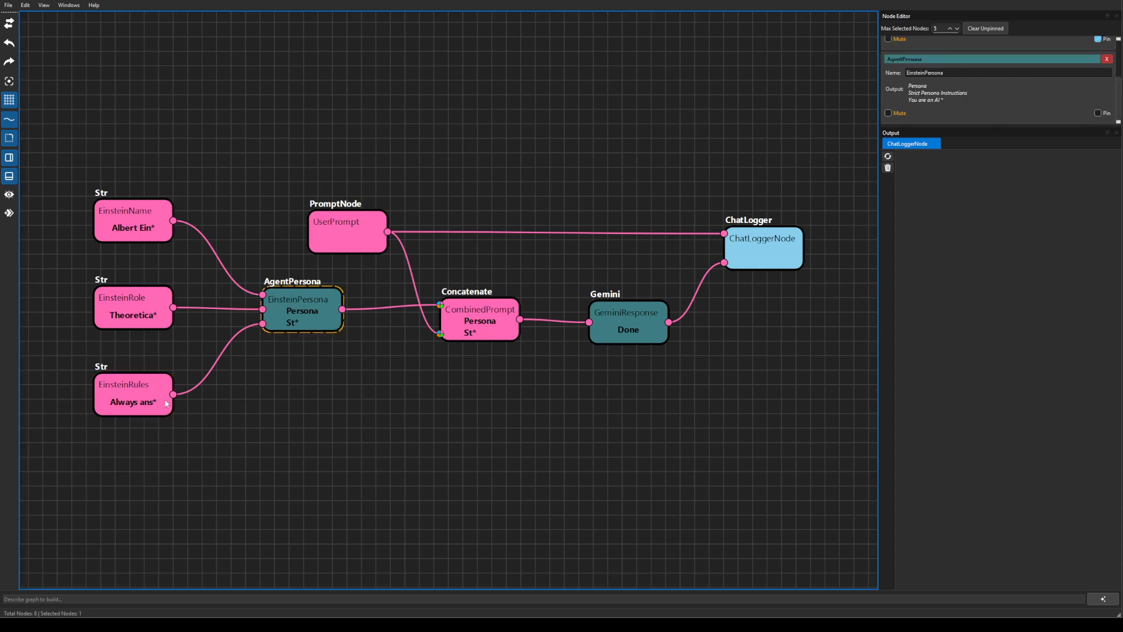
pyautogui.click(129, 229)
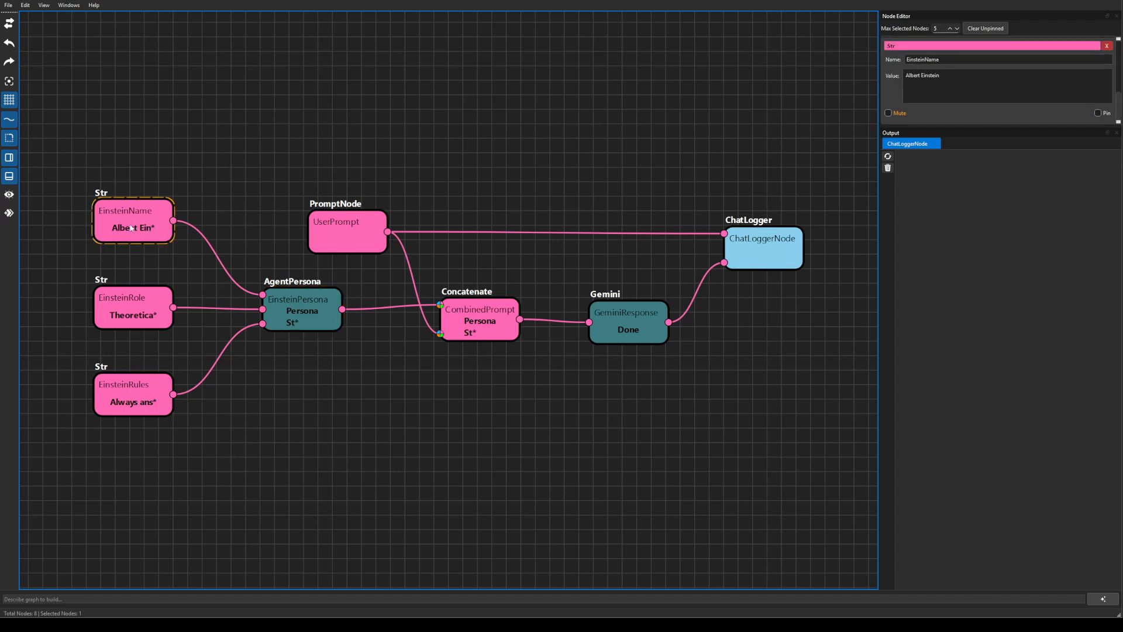
pyautogui.click(134, 314)
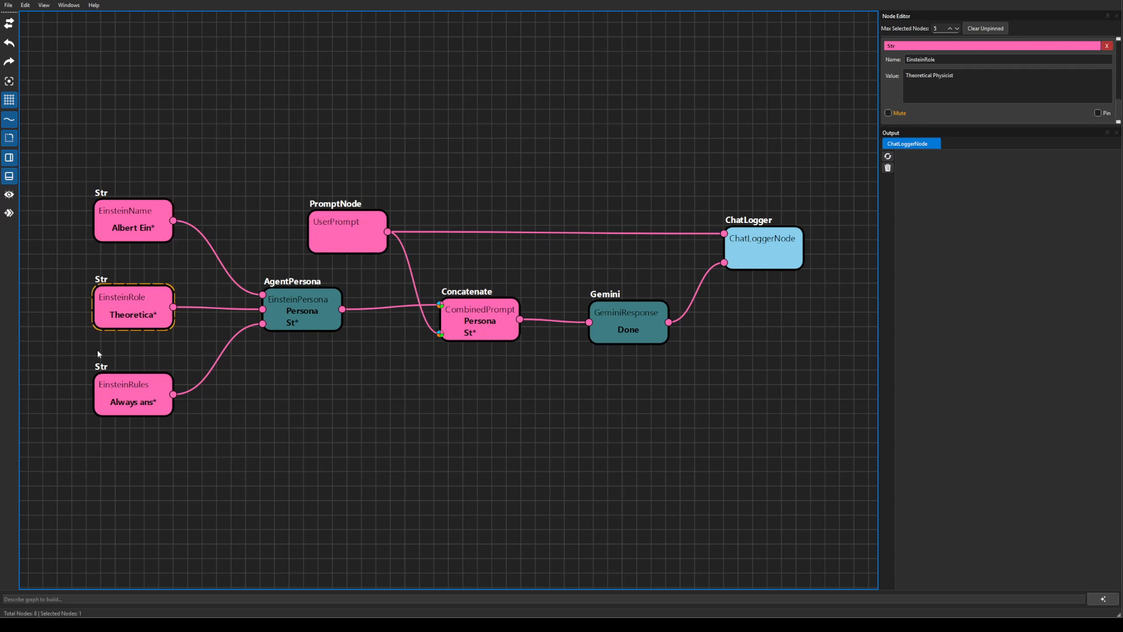
pyautogui.click(141, 397)
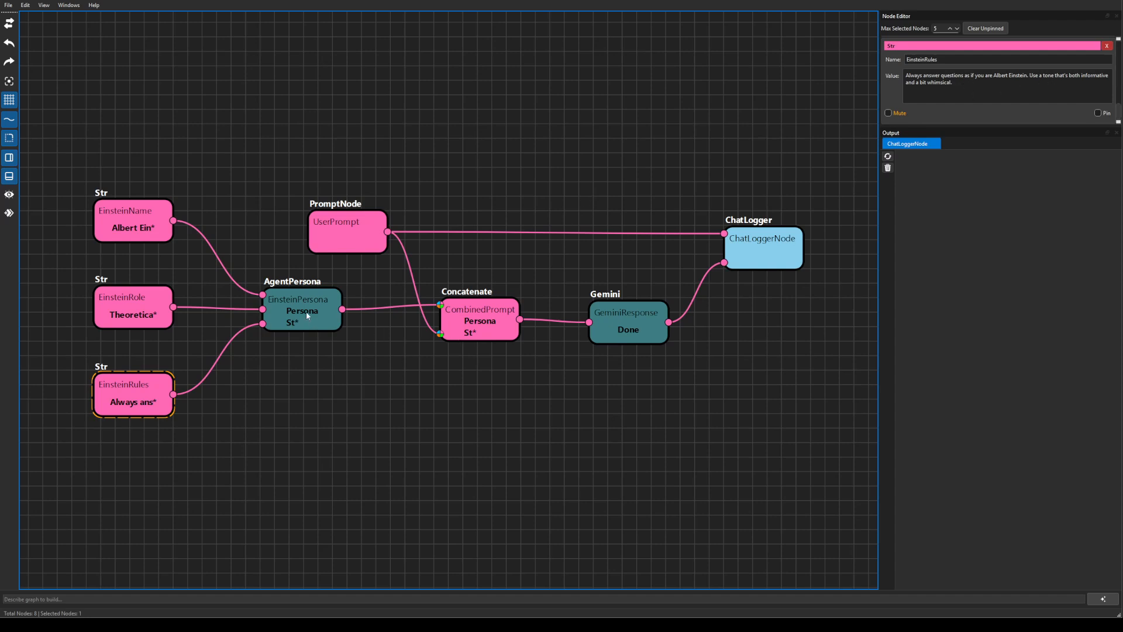
# Check the Concatenate prompt and Gemini response, narrow the Node Editor panel, and select the PromptNode.
pyautogui.click(474, 312)
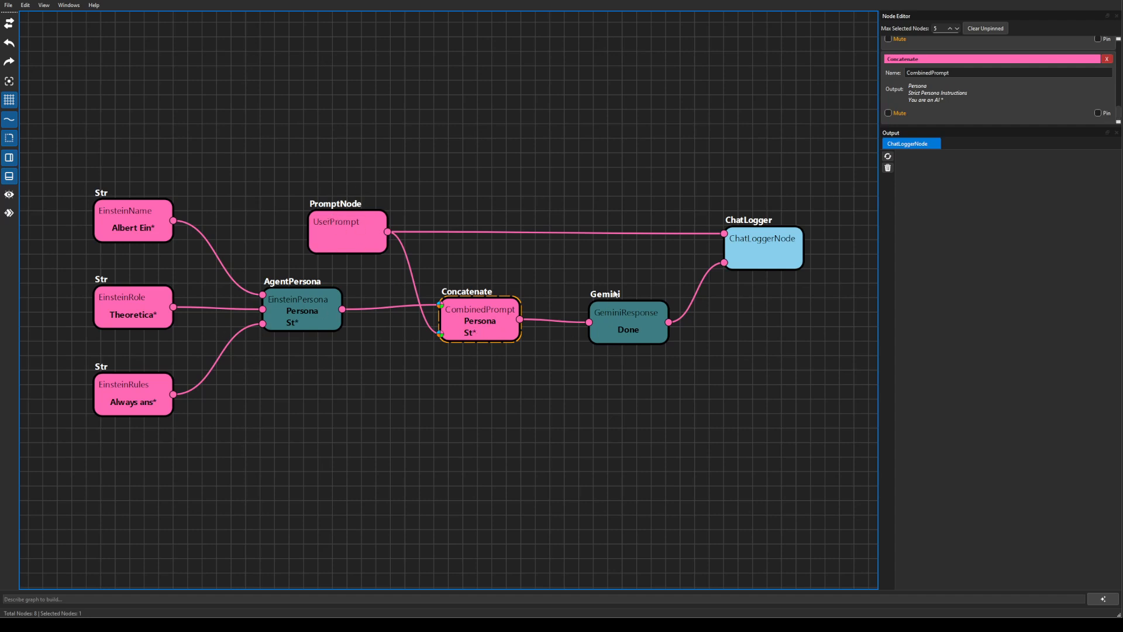
pyautogui.click(635, 324)
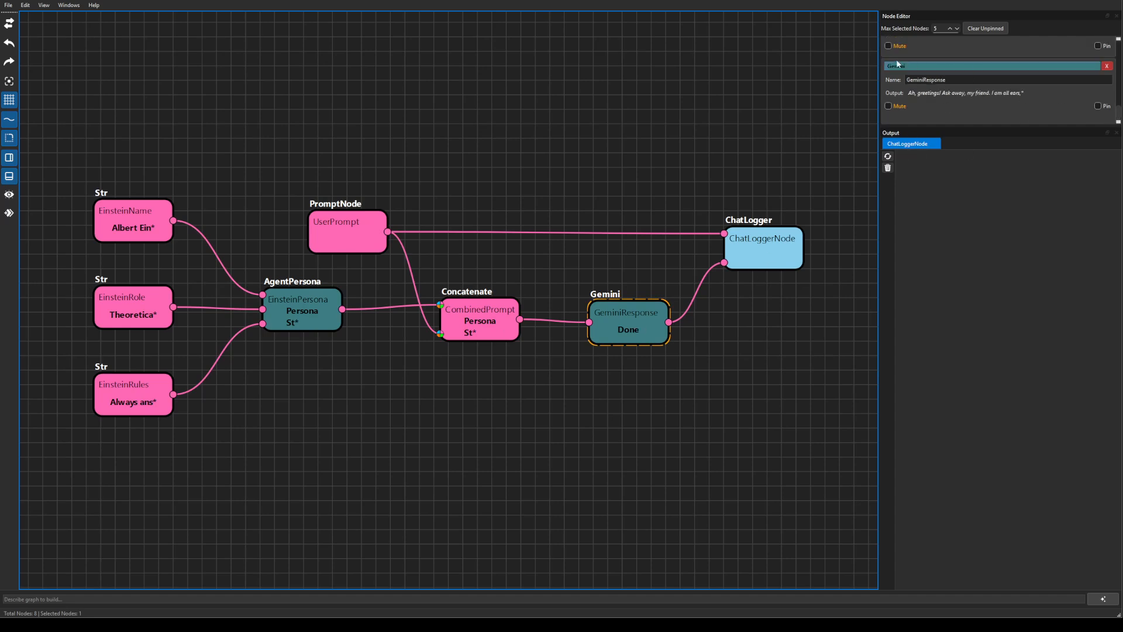
pyautogui.moveTo(879, 75); pyautogui.dragTo(963, 74)
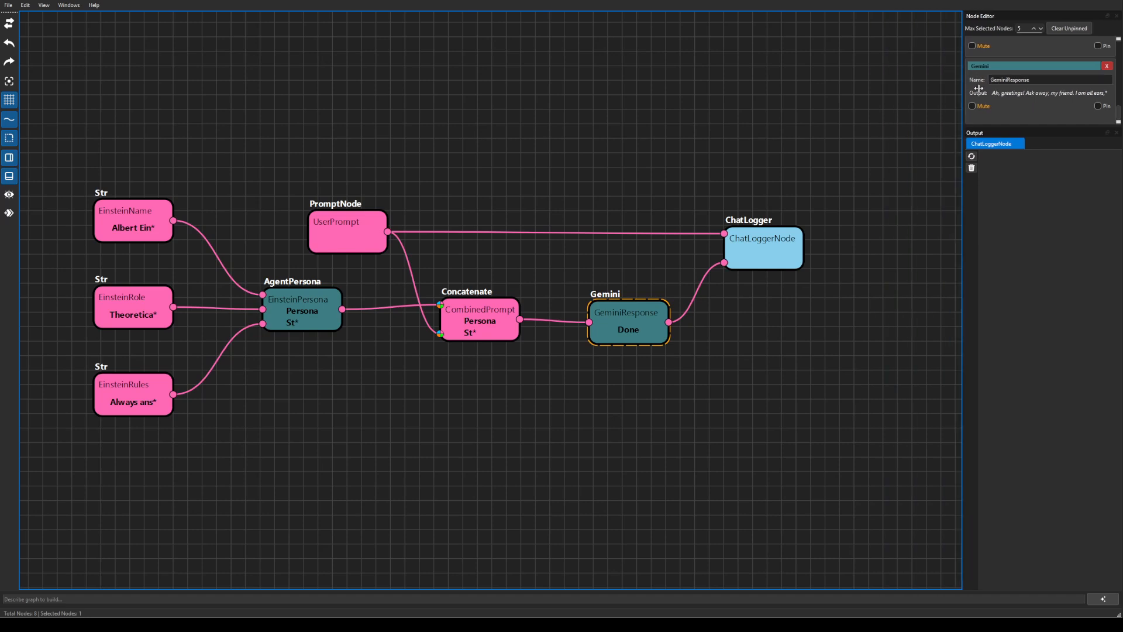
pyautogui.click(354, 230)
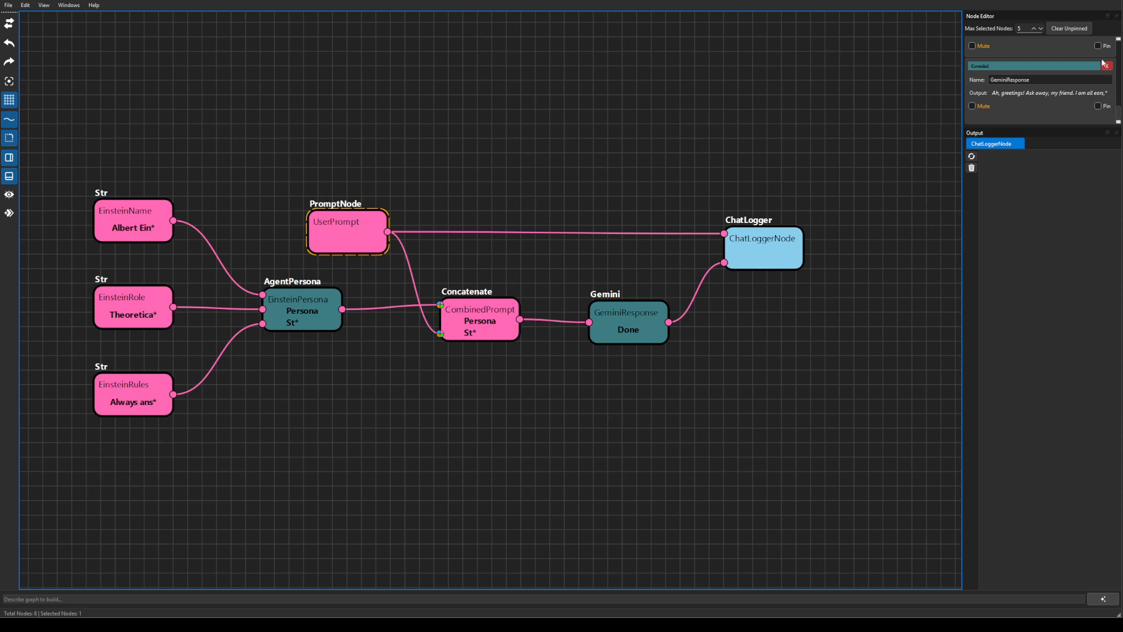
# Clear unpinned inspector entries and run the Einstein chat graph with the prompt 'Hello'.
pyautogui.scroll(8, 1073, 77)
pyautogui.click(1082, 31)
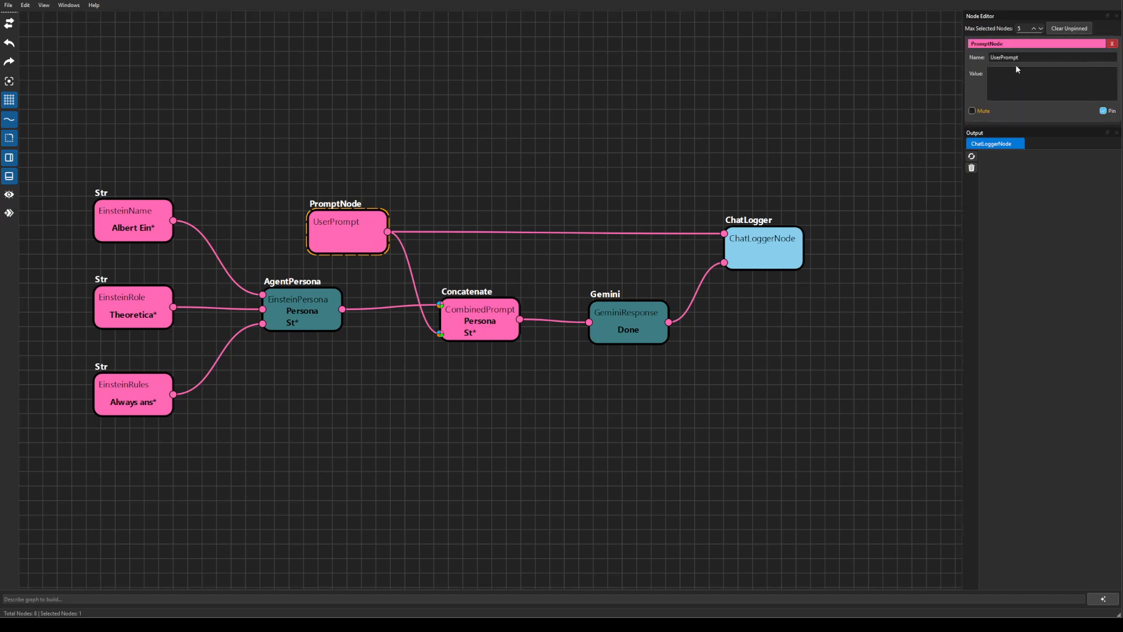
pyautogui.click(1013, 87)
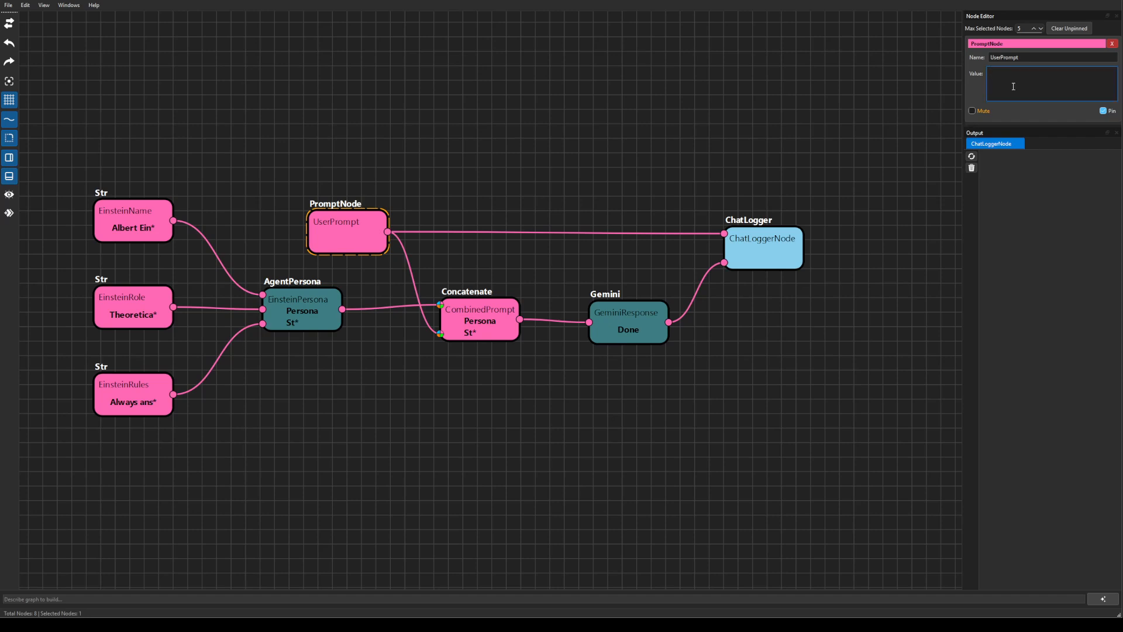
pyautogui.write('Hello')
pyautogui.press('Return')
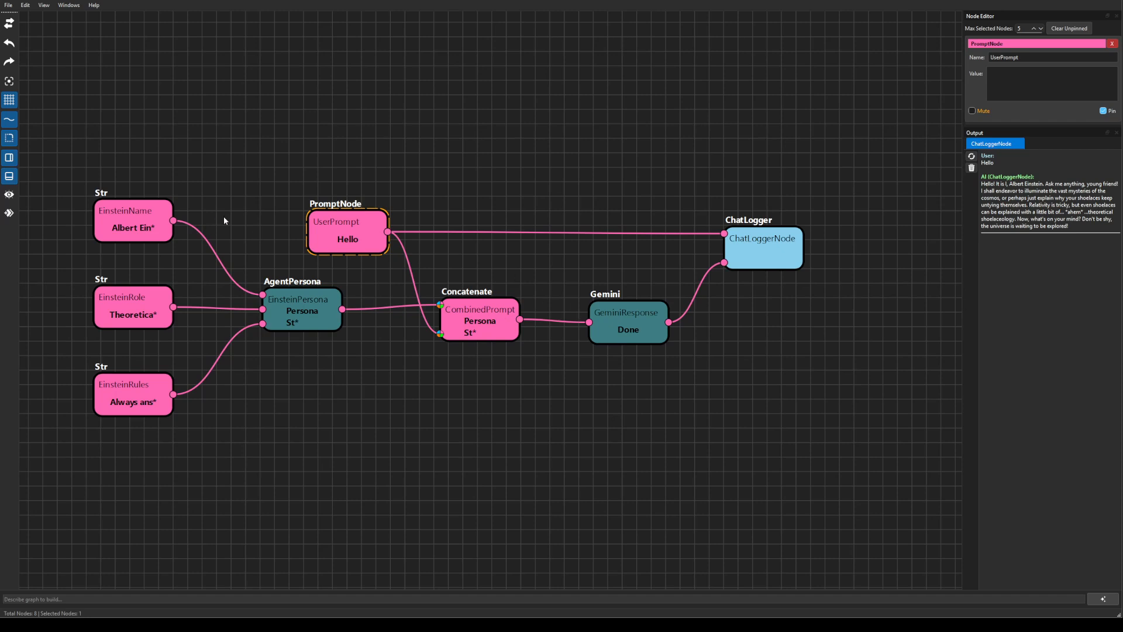
pyautogui.click(10, 6)
# Discard the chat graph's changes and load the example_juliaSet.xml graph.
pyautogui.click(17, 55)
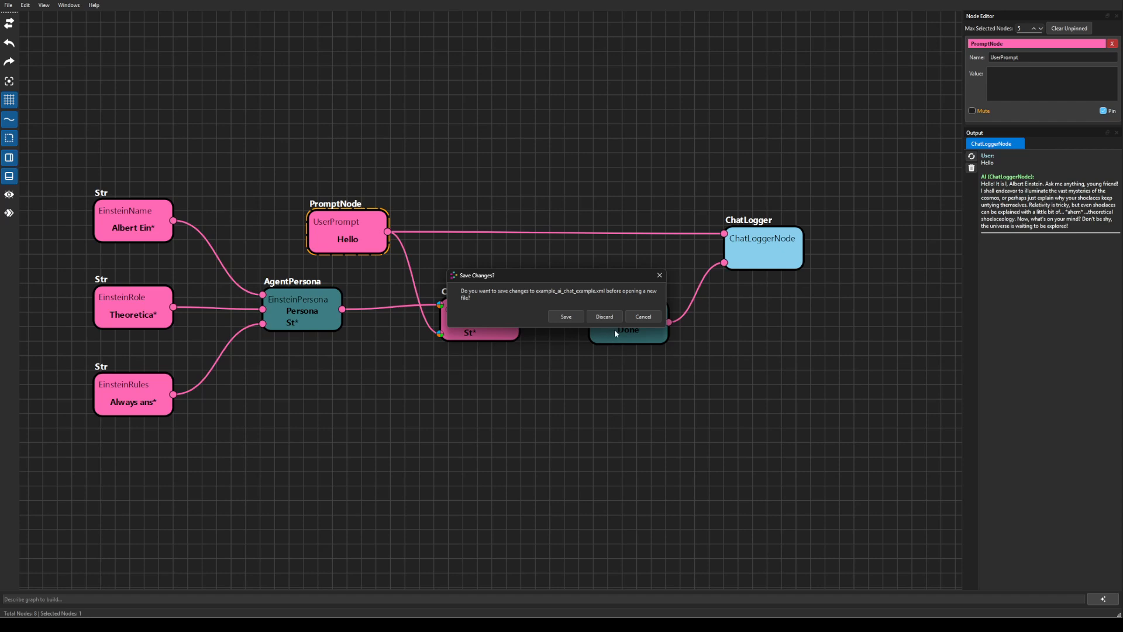
pyautogui.click(602, 317)
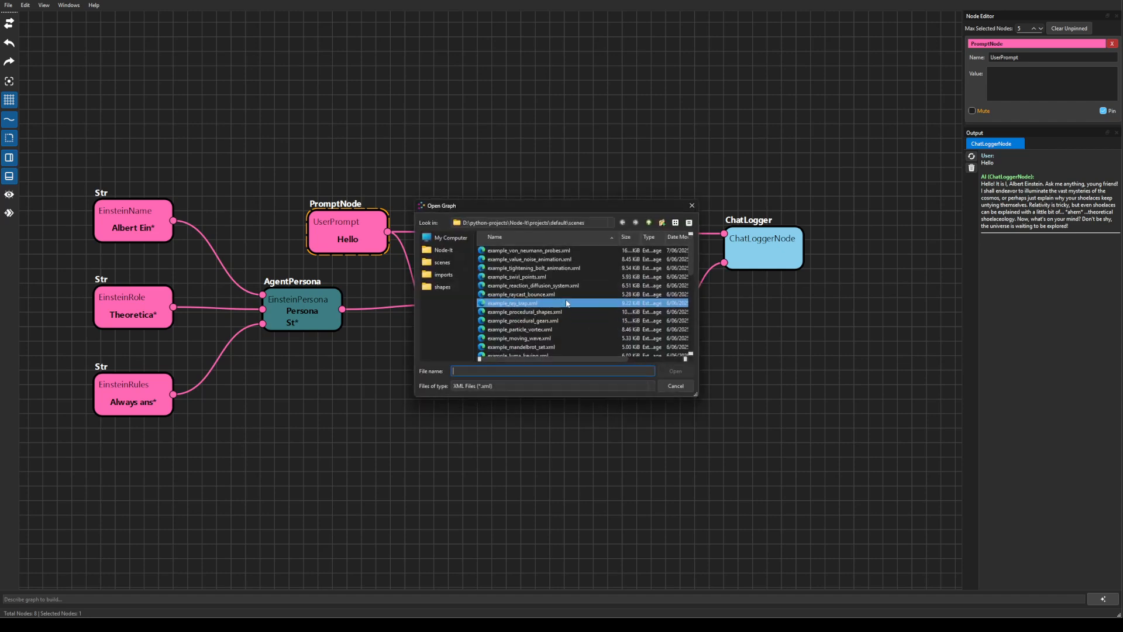
pyautogui.scroll(-1, 572, 297)
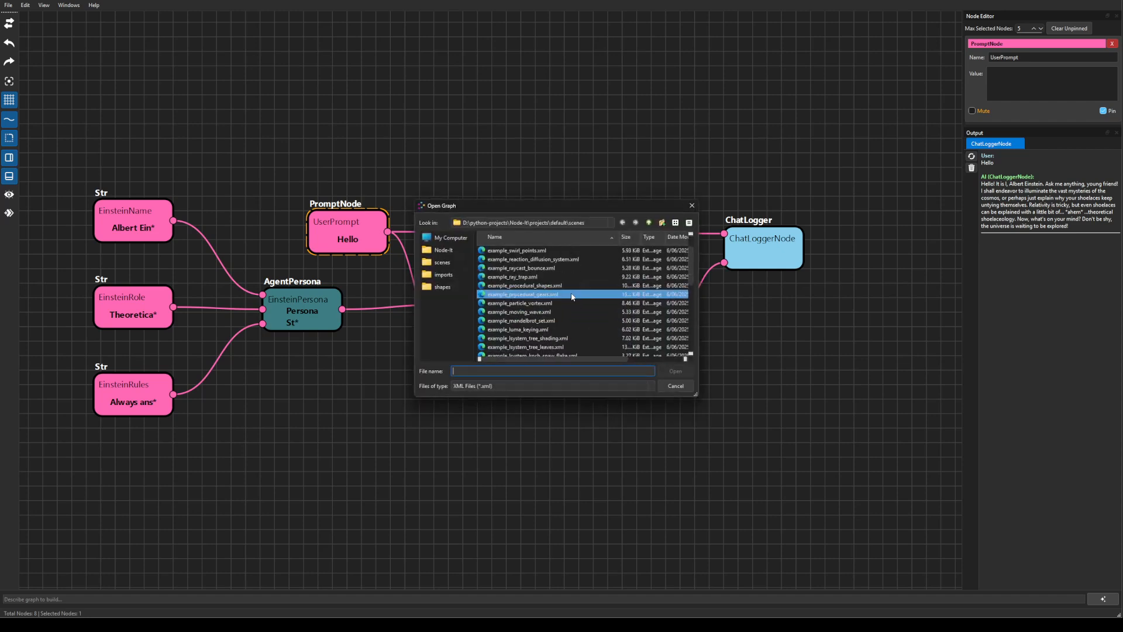
pyautogui.scroll(-1, 601, 304)
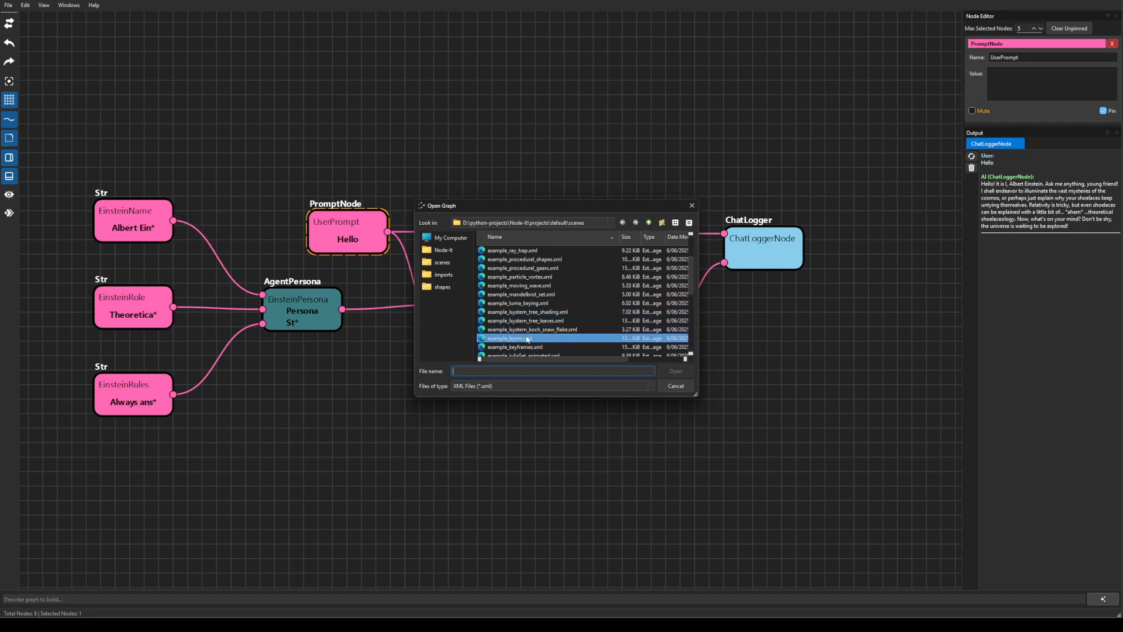
pyautogui.scroll(-1, 576, 327)
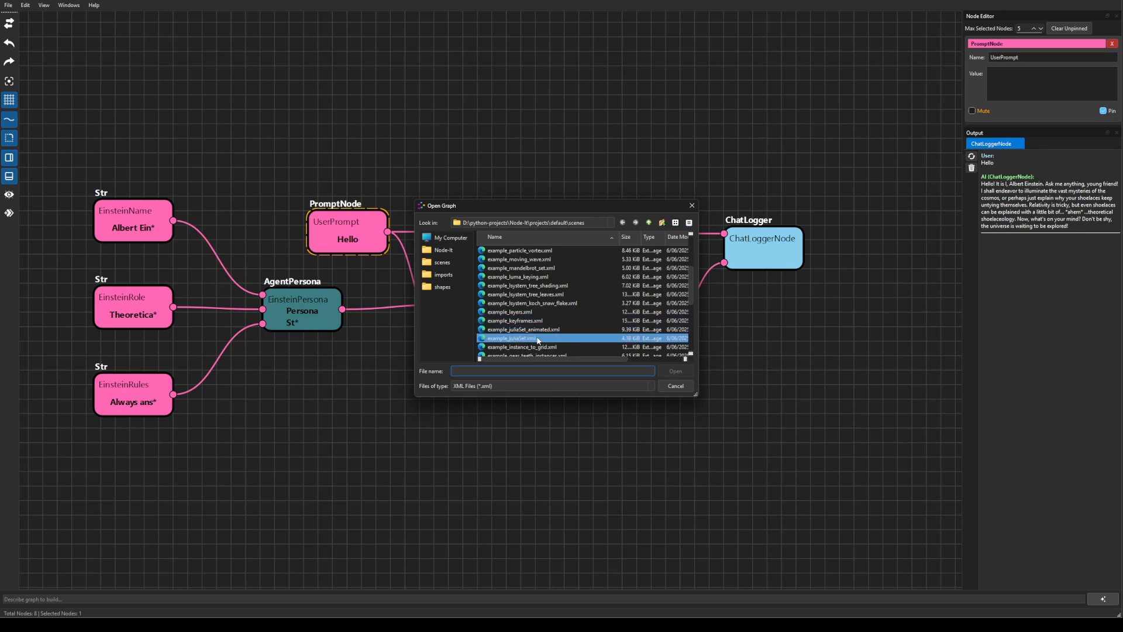
pyautogui.click(528, 338)
pyautogui.click(673, 371)
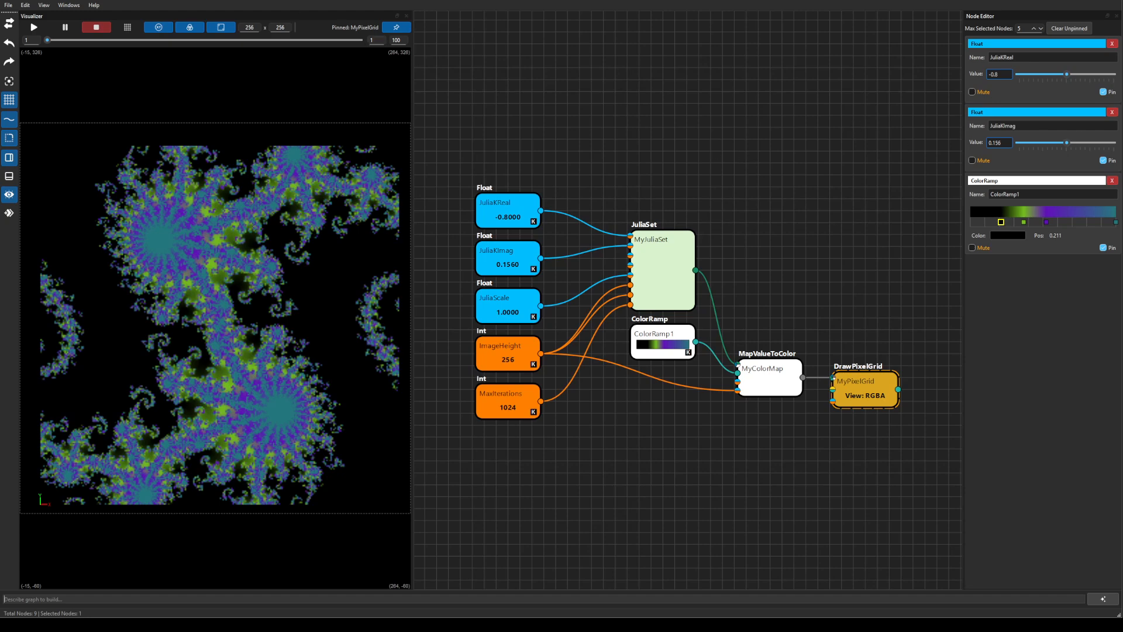
# Load the example_mandelbrot_set.xml graph instead.
pyautogui.click(8, 5)
pyautogui.click(35, 54)
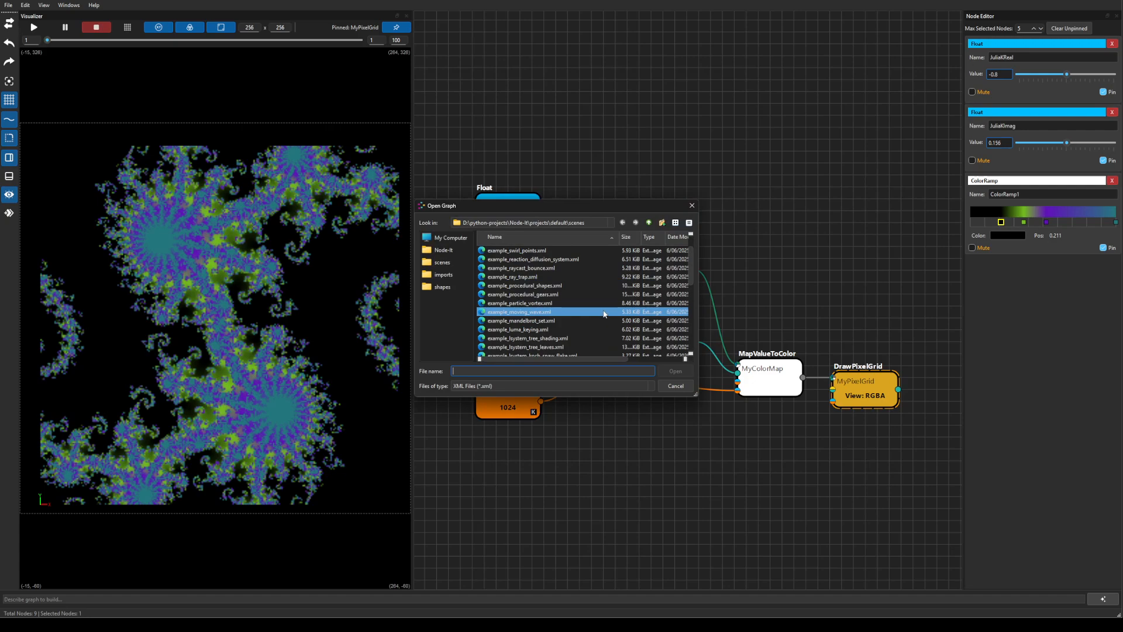
pyautogui.click(602, 320)
pyautogui.click(675, 370)
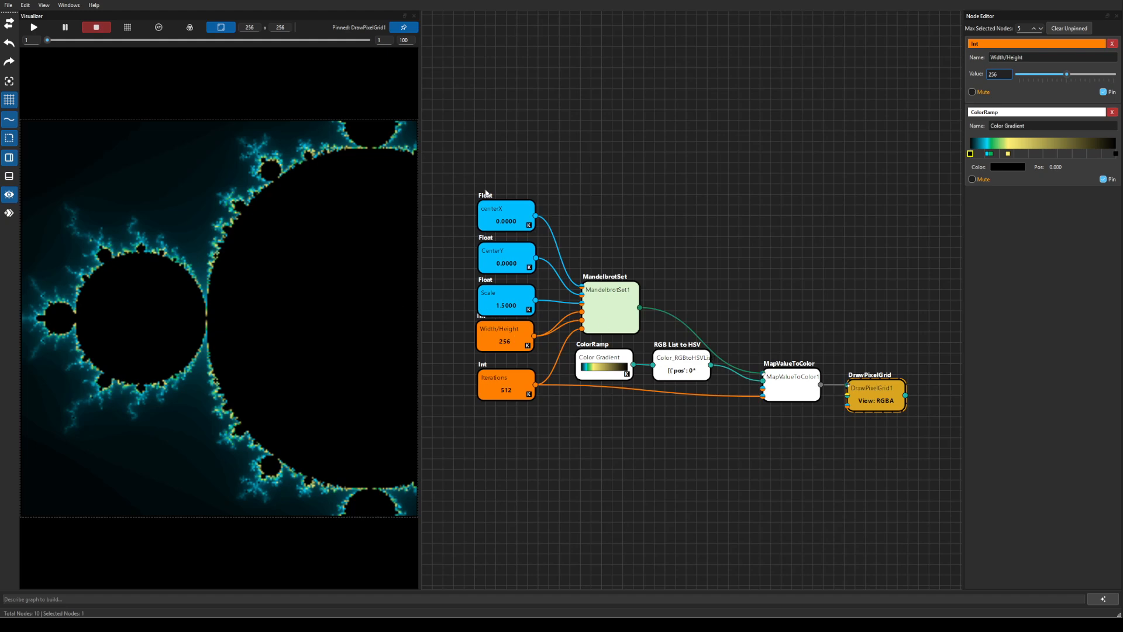
# Slide the ColorRamp's yellow, green, cyan and black stops right so the surroundings turn green.
pyautogui.click(599, 354)
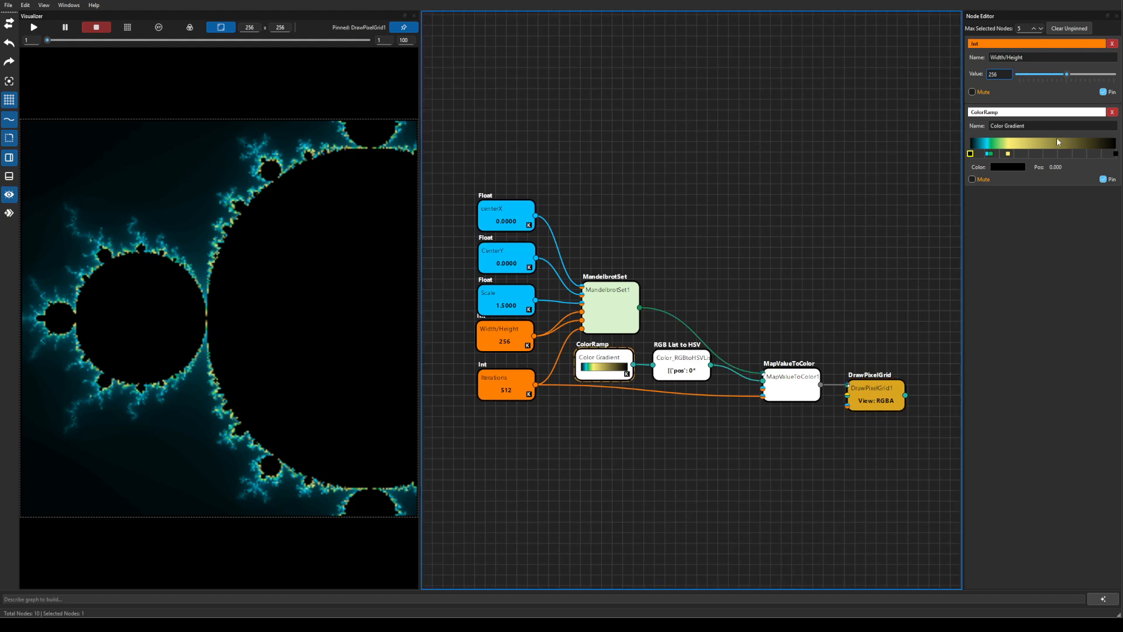
pyautogui.moveTo(1008, 153); pyautogui.dragTo(1045, 153)
pyautogui.click(988, 153)
pyautogui.moveTo(971, 154); pyautogui.dragTo(1067, 153)
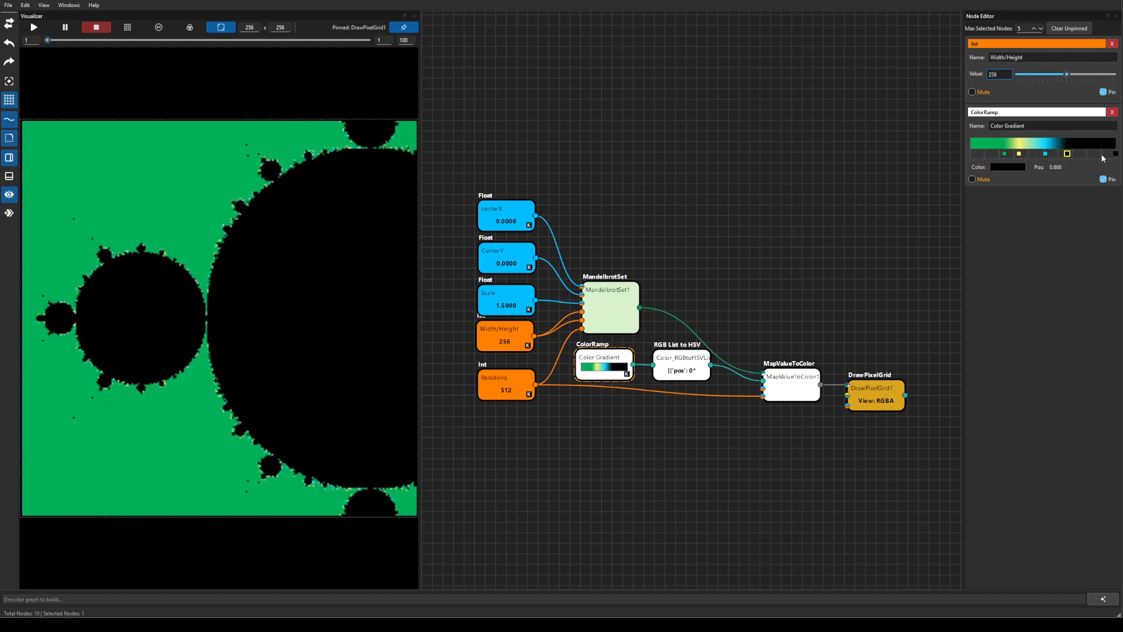
pyautogui.press('XF86AudioLowerVolume')
pyautogui.press('XF86AudioLowerVolume')
pyautogui.press('XF86AudioLowerVolume')
# Discard the Mandelbrot edits, load example_juliaSet_animated.xml and start it playing.
pyautogui.click(8, 4)
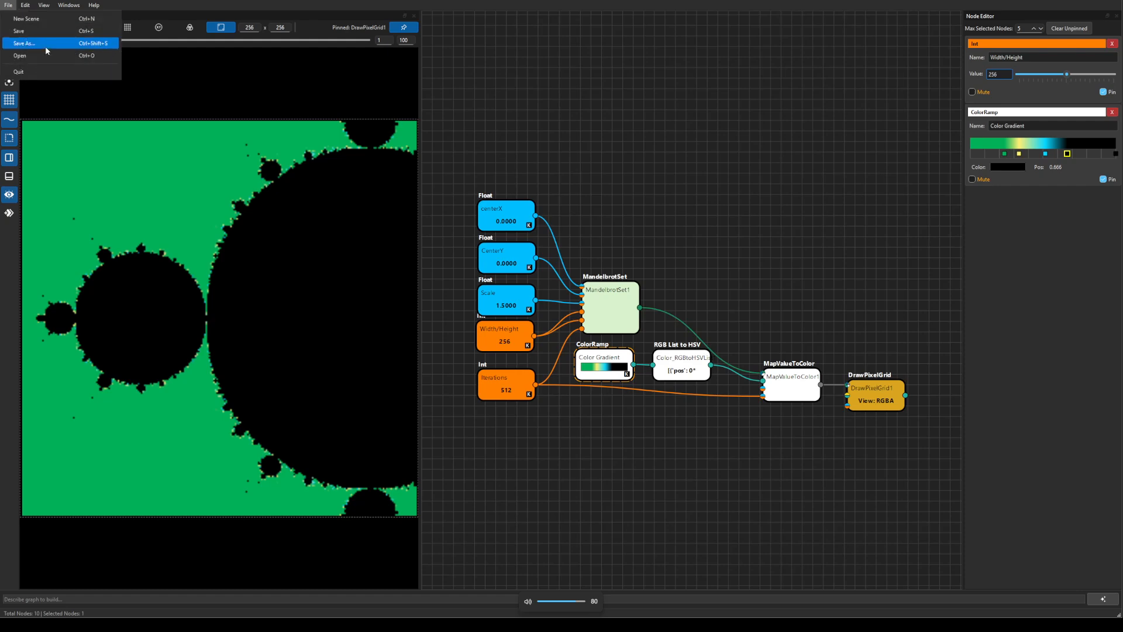
pyautogui.click(39, 56)
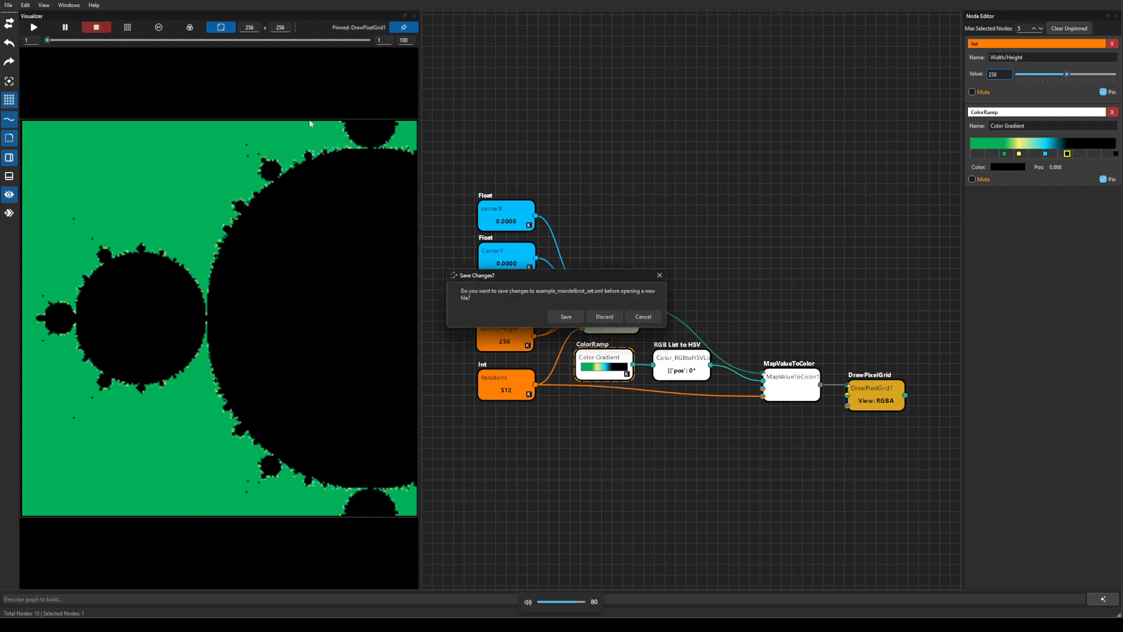
pyautogui.click(604, 316)
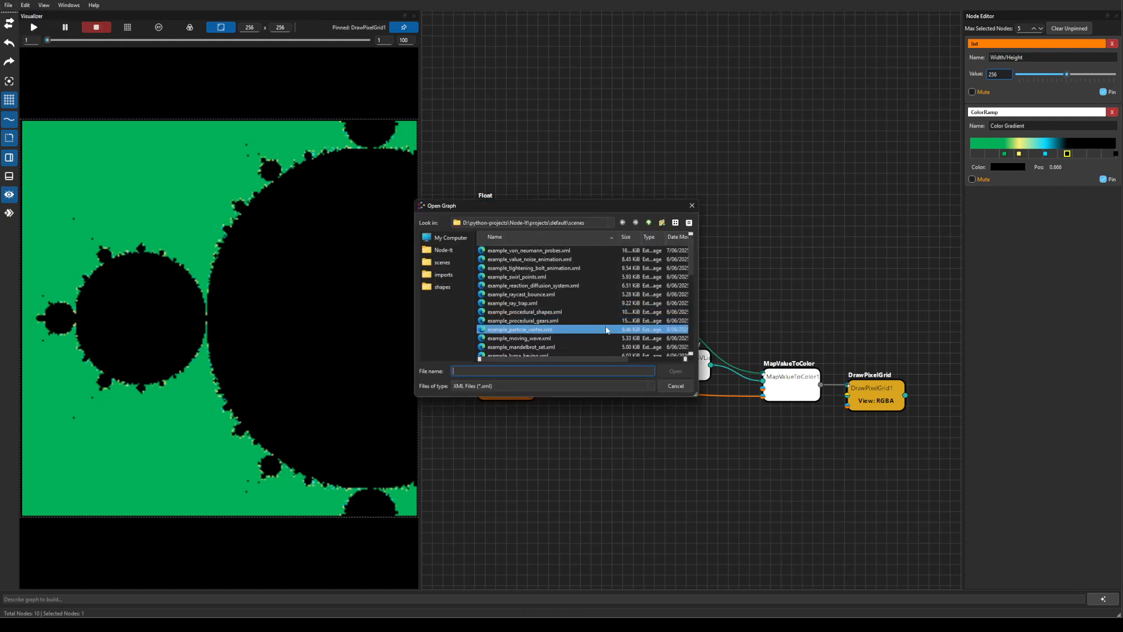
pyautogui.scroll(-2, 607, 329)
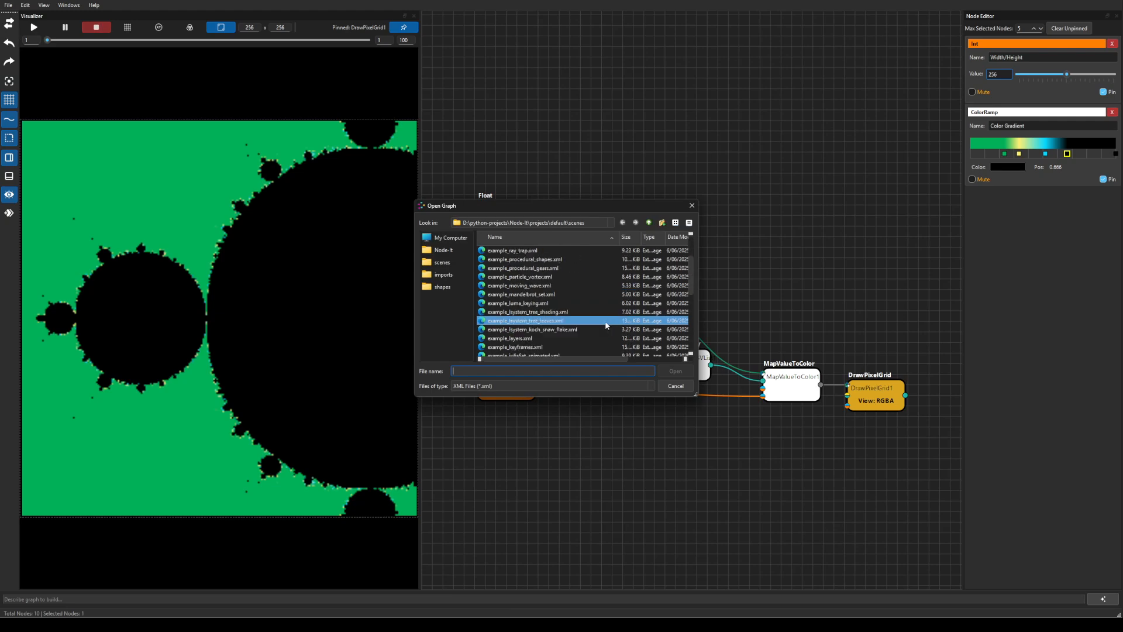
pyautogui.scroll(-1, 607, 323)
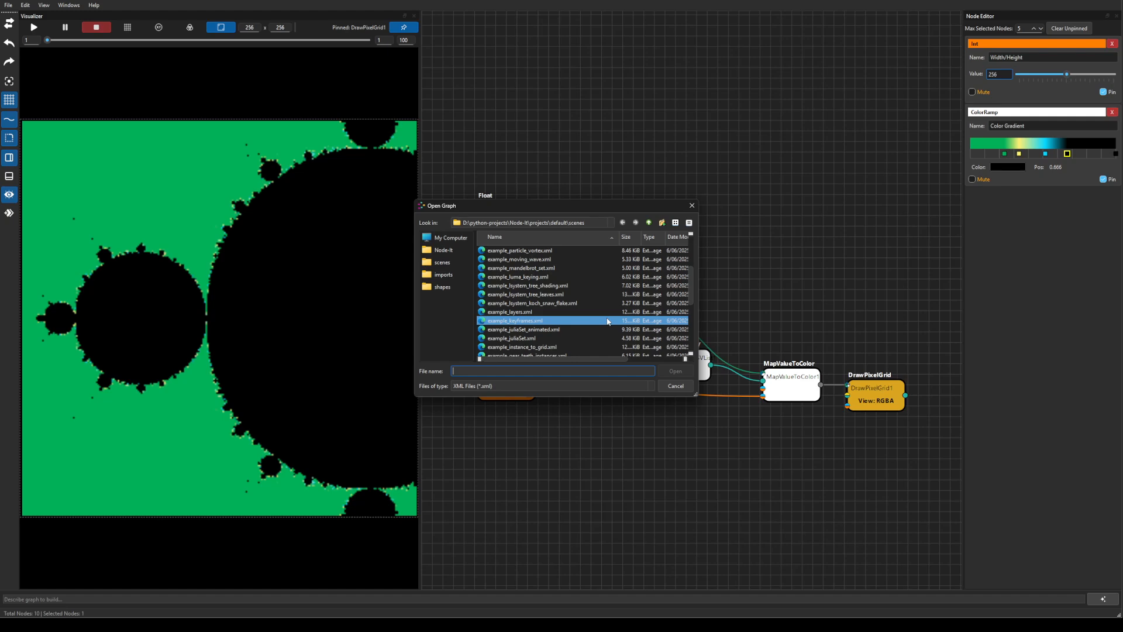
pyautogui.click(563, 330)
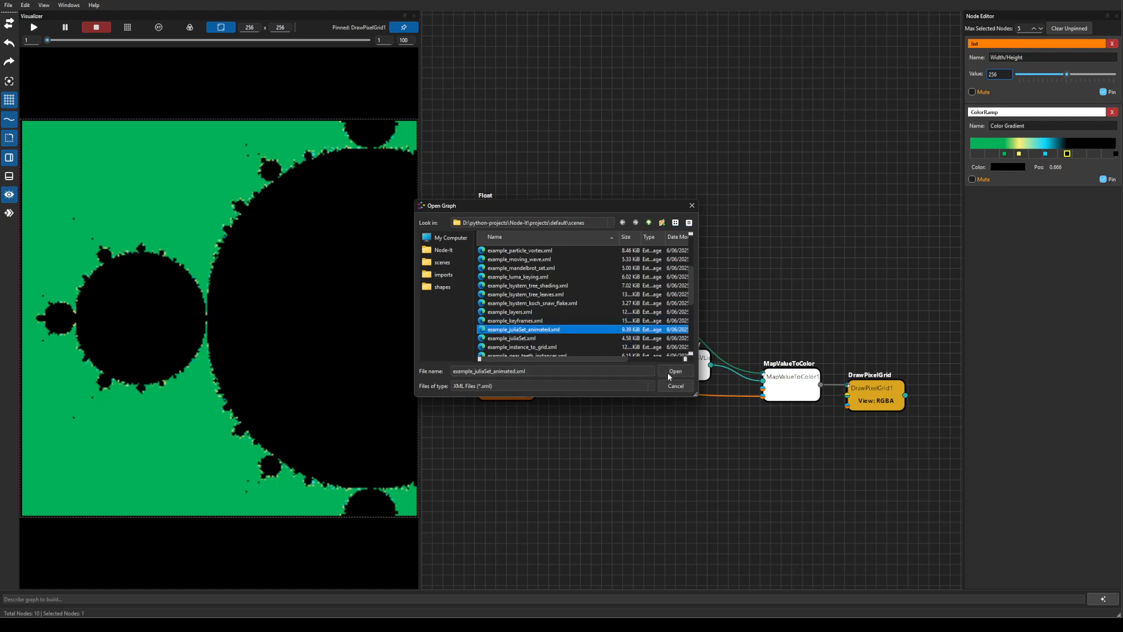
pyautogui.click(674, 371)
pyautogui.click(34, 27)
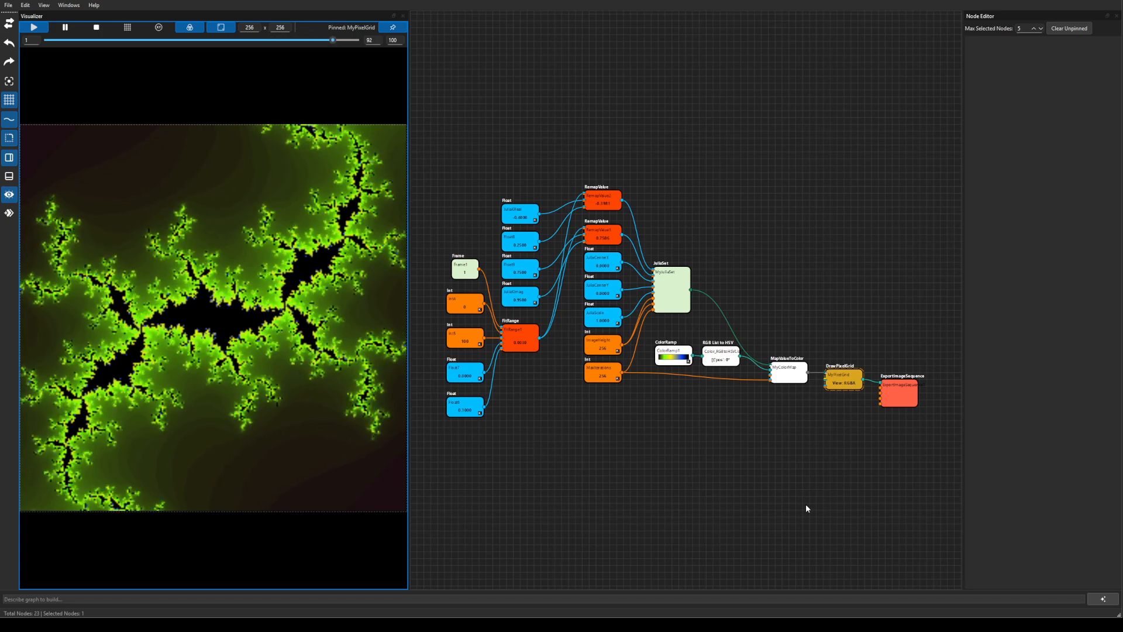
# Zoom and pan the node canvas onto the Julia nodes, then stop the animation.
pyautogui.scroll(2, 503, 297)
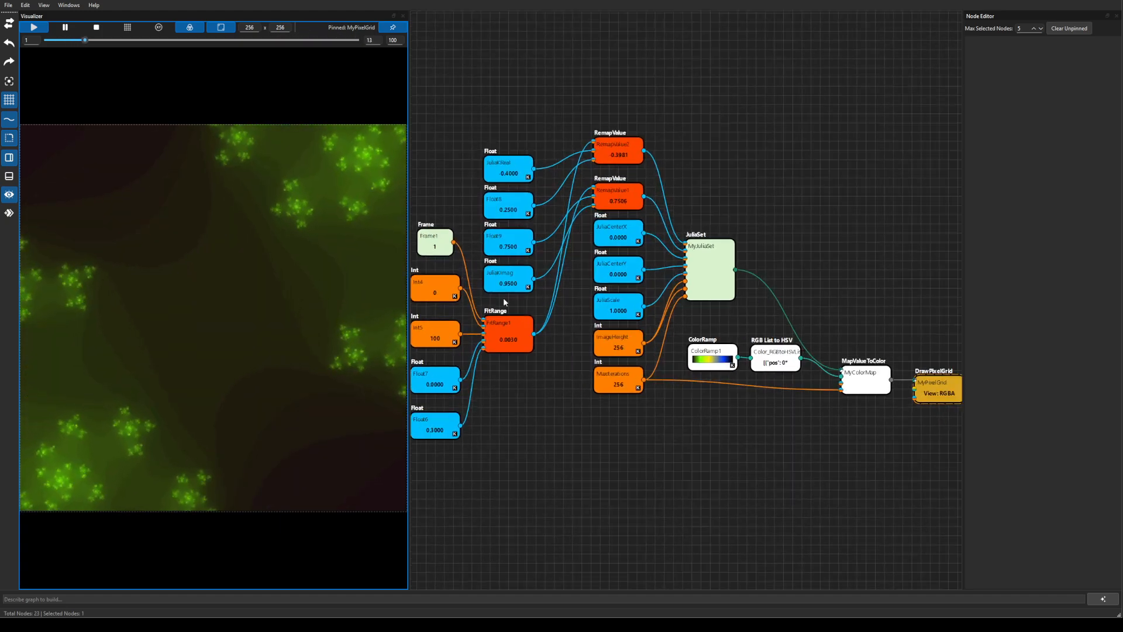
pyautogui.moveTo(621, 425); pyautogui.dragTo(694, 423)
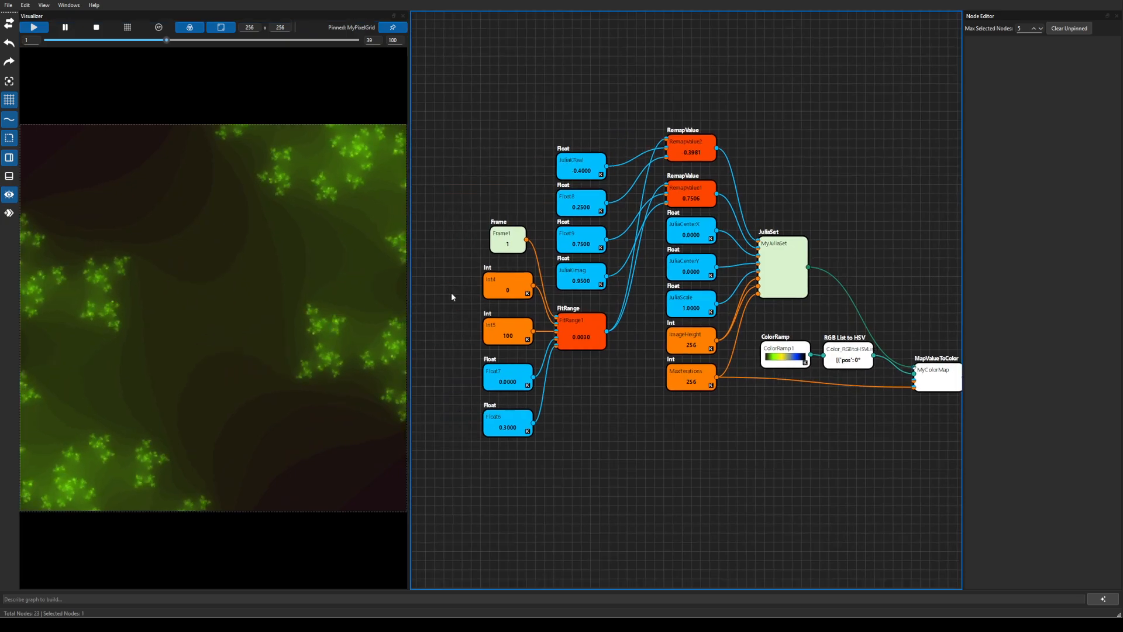
pyautogui.click(97, 27)
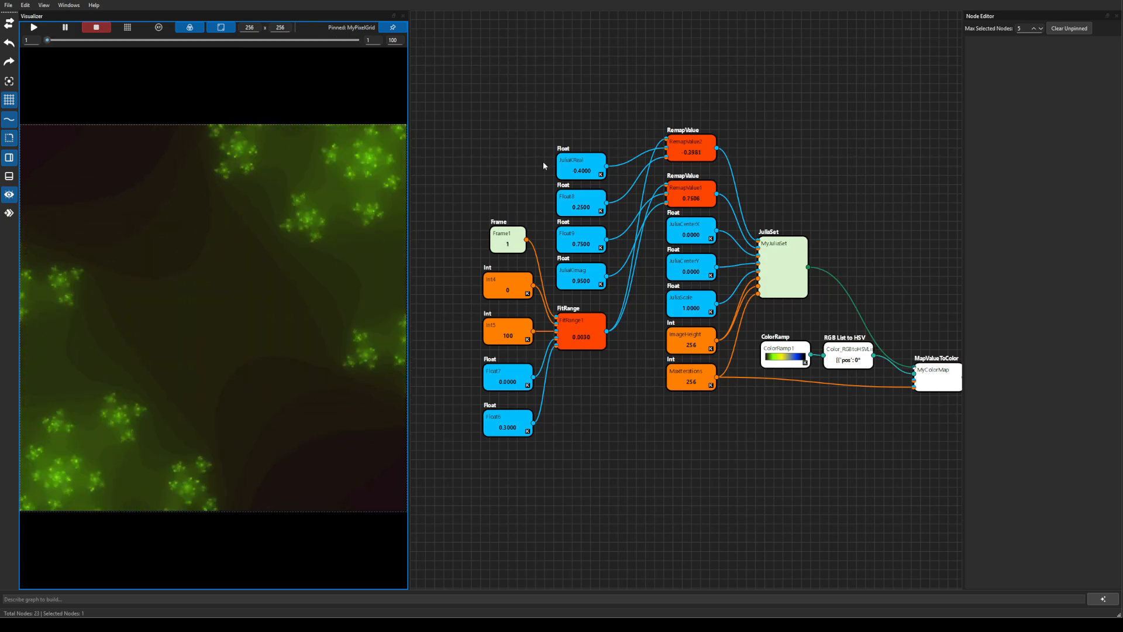
# Load example_von_neumann_probes.xml through the Open Graph dialog.
pyautogui.click(8, 5)
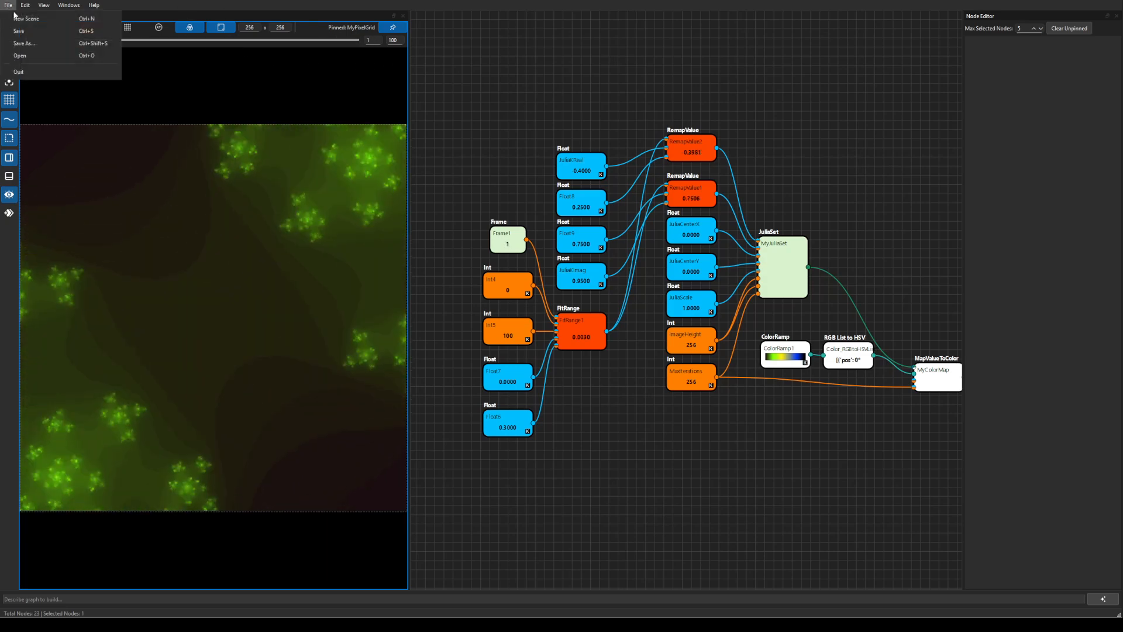
pyautogui.click(45, 55)
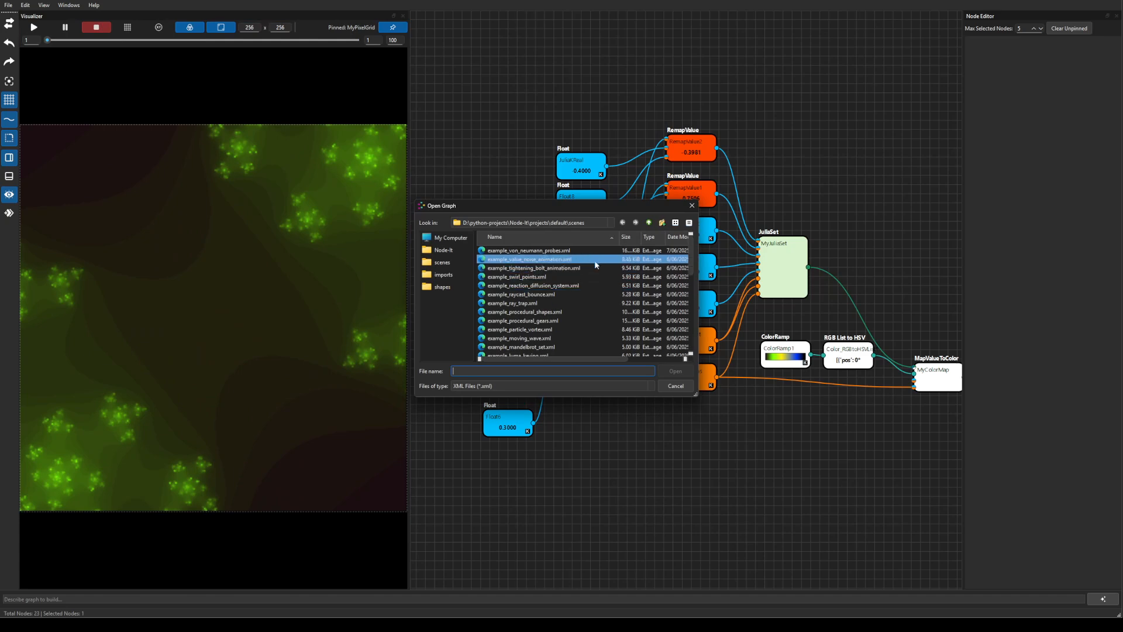
pyautogui.click(550, 251)
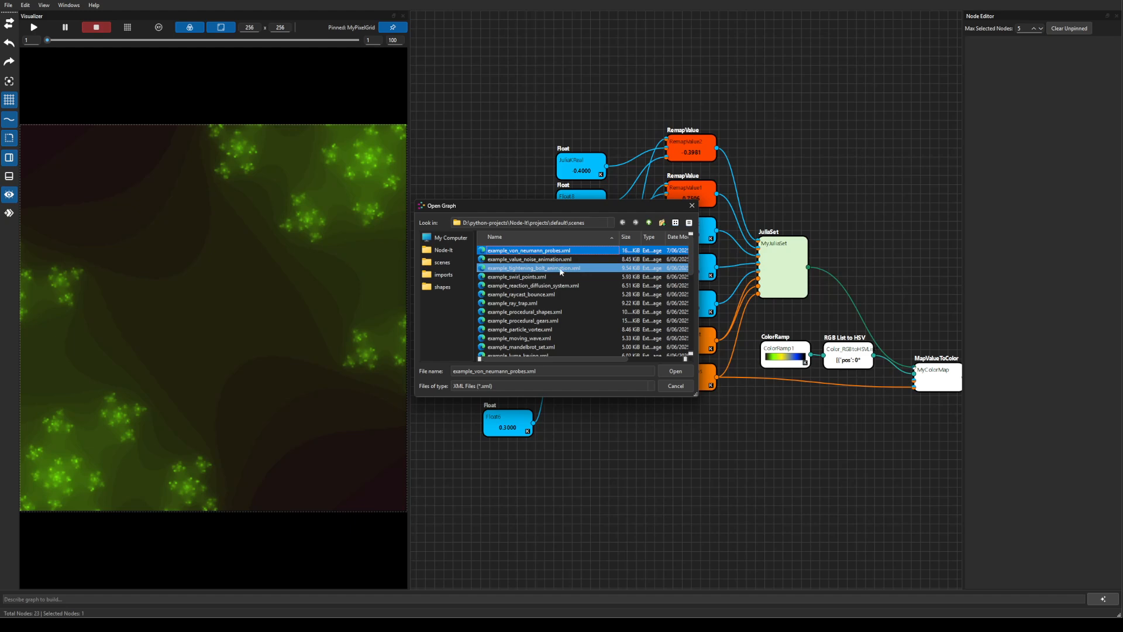
pyautogui.click(678, 374)
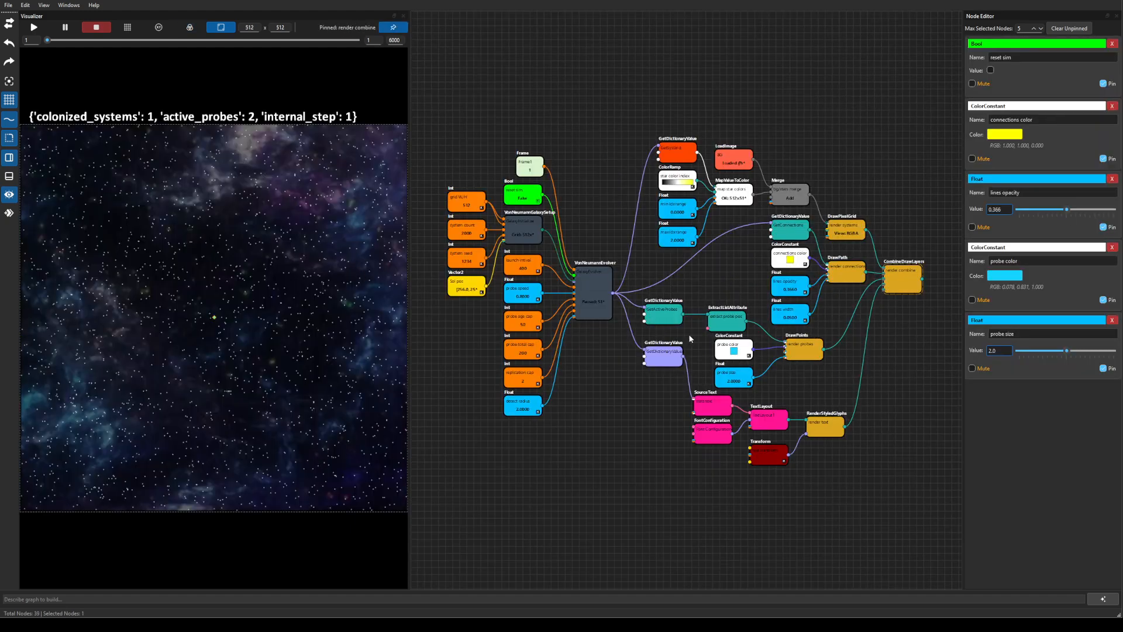
# Zoom and pan the Visualizer starfield to inspect the probe.
pyautogui.scroll(1, 713, 281)
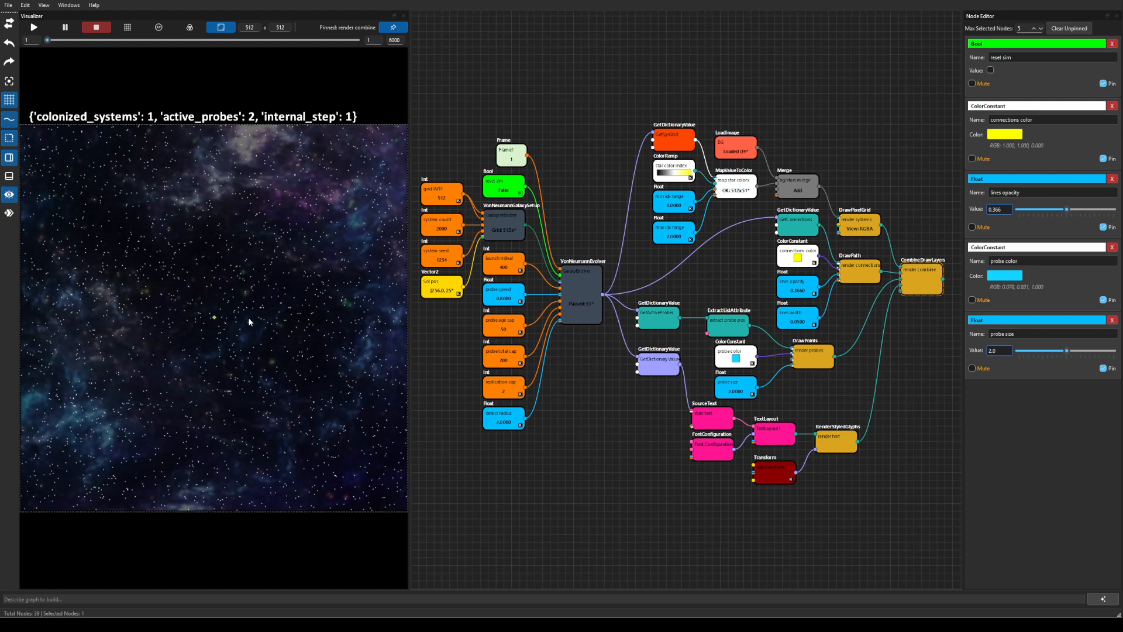
pyautogui.scroll(4, 240, 320)
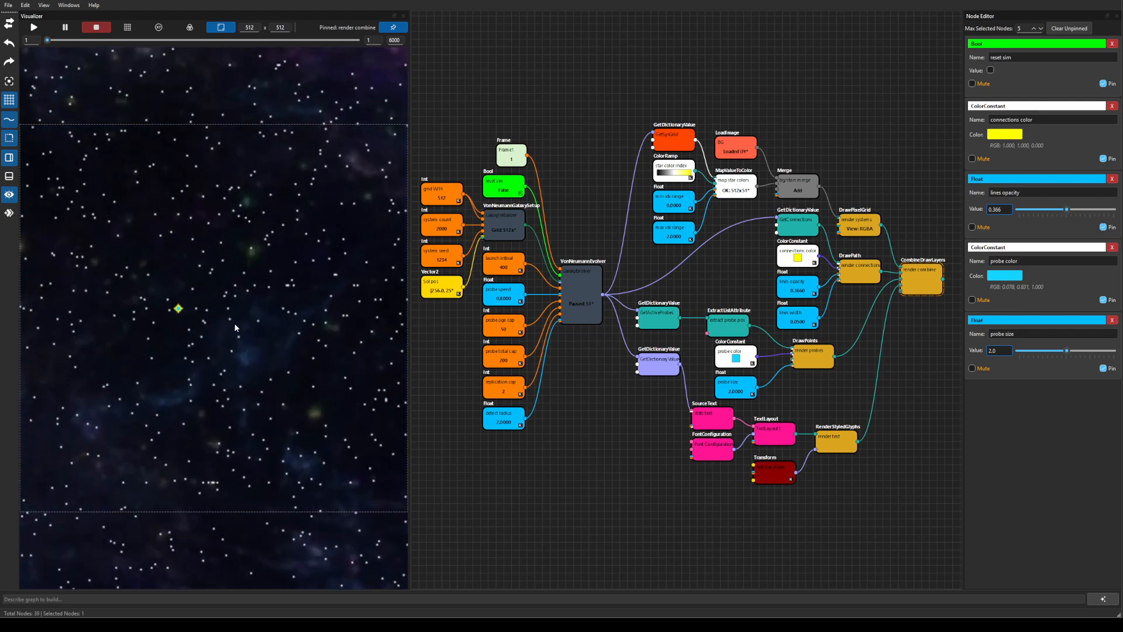
pyautogui.moveTo(287, 277)
pyautogui.mouseDown()
pyautogui.moveTo(363, 274)
pyautogui.moveTo(339, 317)
pyautogui.mouseUp()
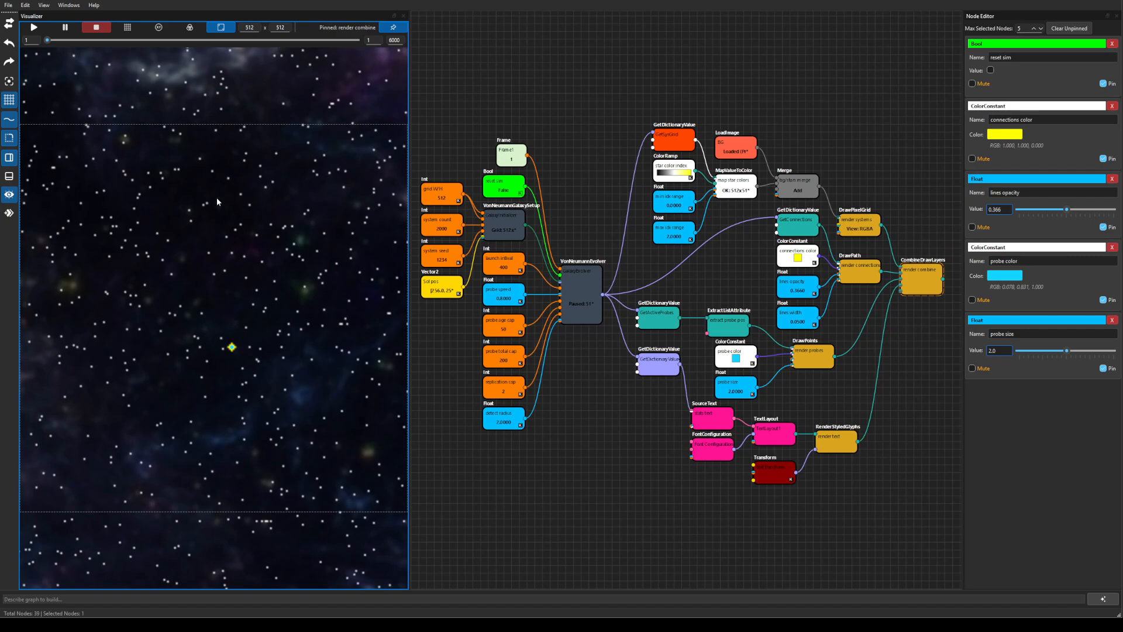
pyautogui.scroll(-5, 298, 272)
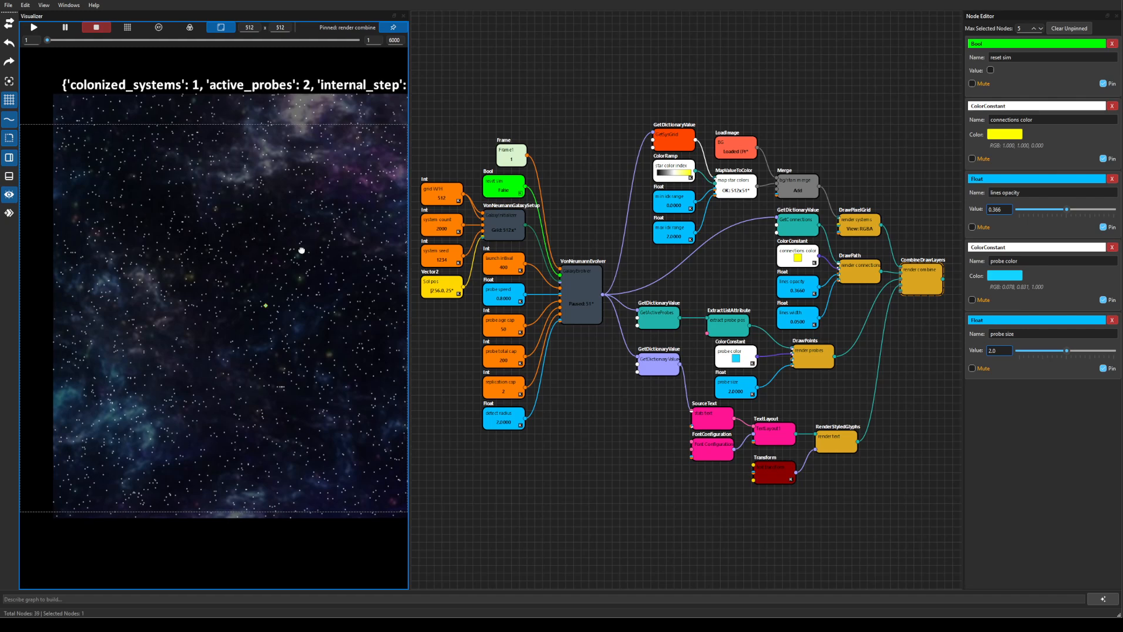
pyautogui.moveTo(302, 251); pyautogui.dragTo(316, 269)
pyautogui.scroll(-1, 292, 278)
pyautogui.scroll(-1, 279, 264)
pyautogui.scroll(1, 290, 288)
# Run the probe simulation and follow the colonized systems as they spread.
pyautogui.click(39, 28)
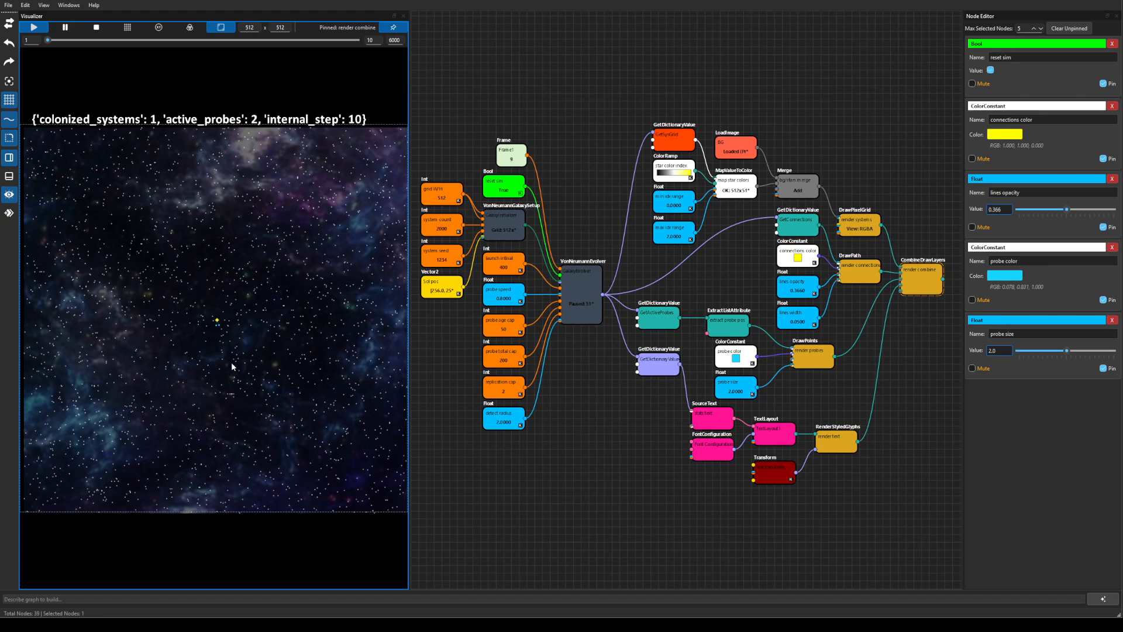
pyautogui.scroll(2, 231, 363)
pyautogui.scroll(2, 233, 362)
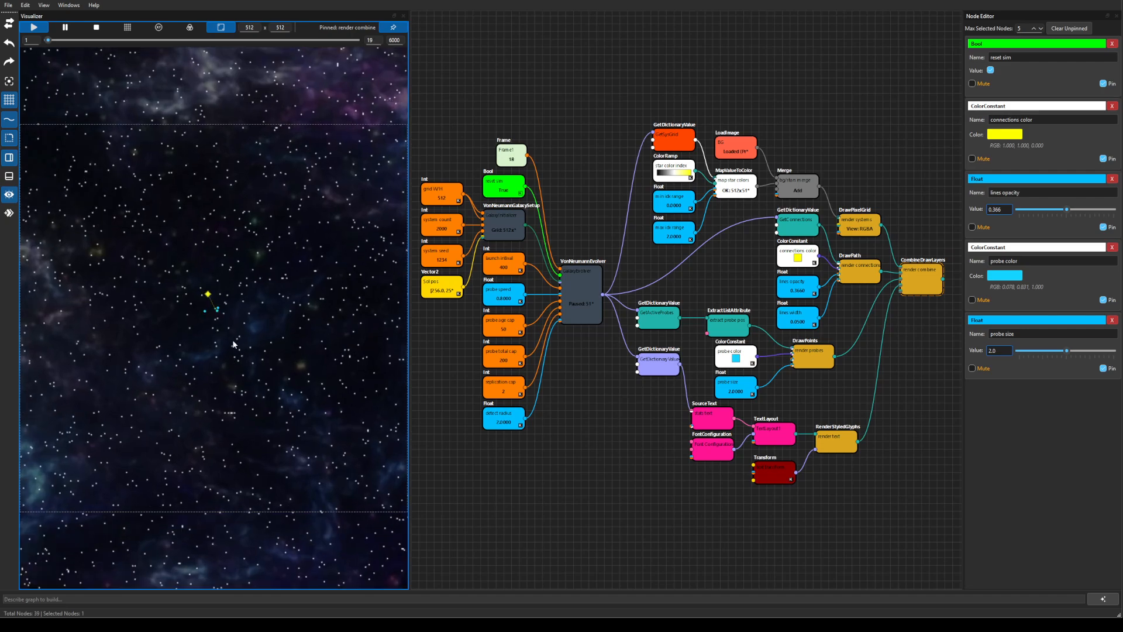
pyautogui.scroll(2, 233, 344)
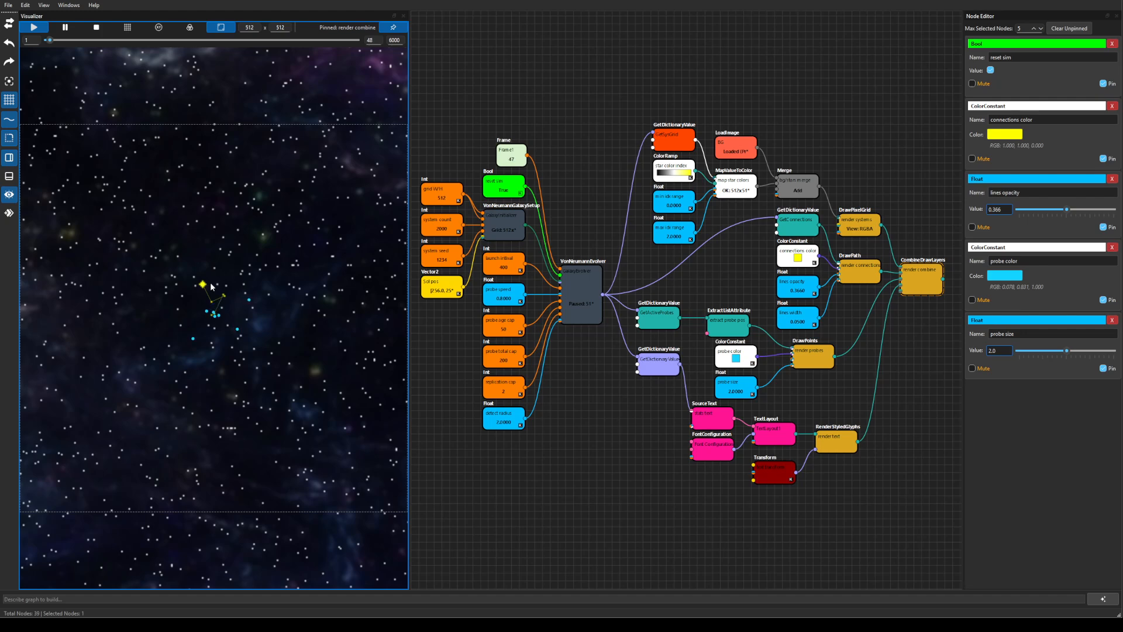
pyautogui.scroll(-3, 213, 273)
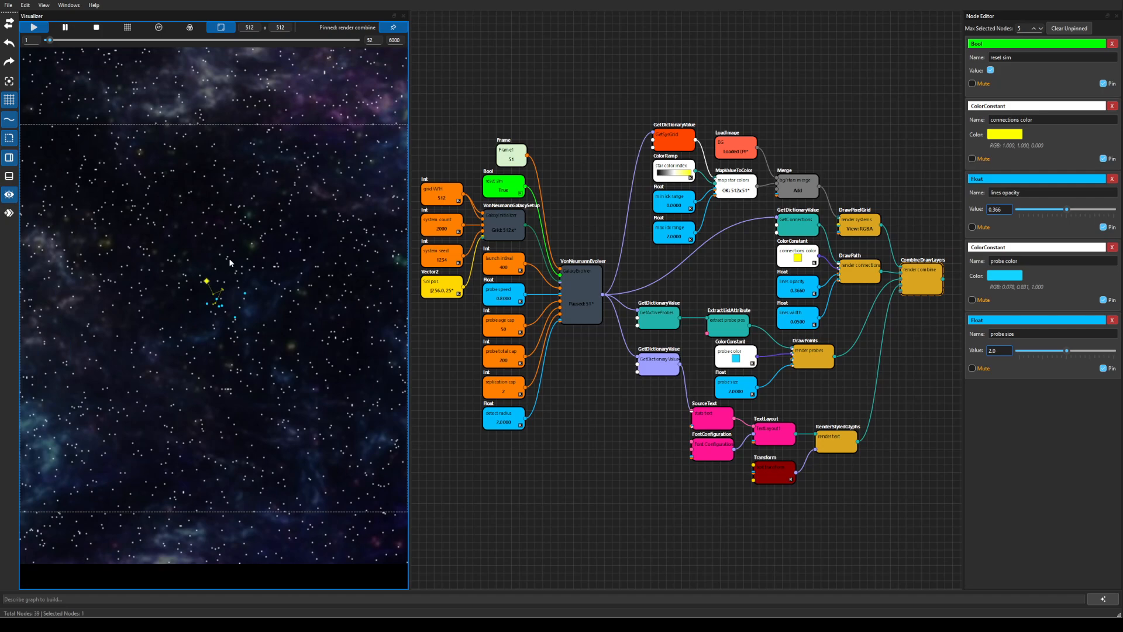
pyautogui.scroll(-3, 230, 258)
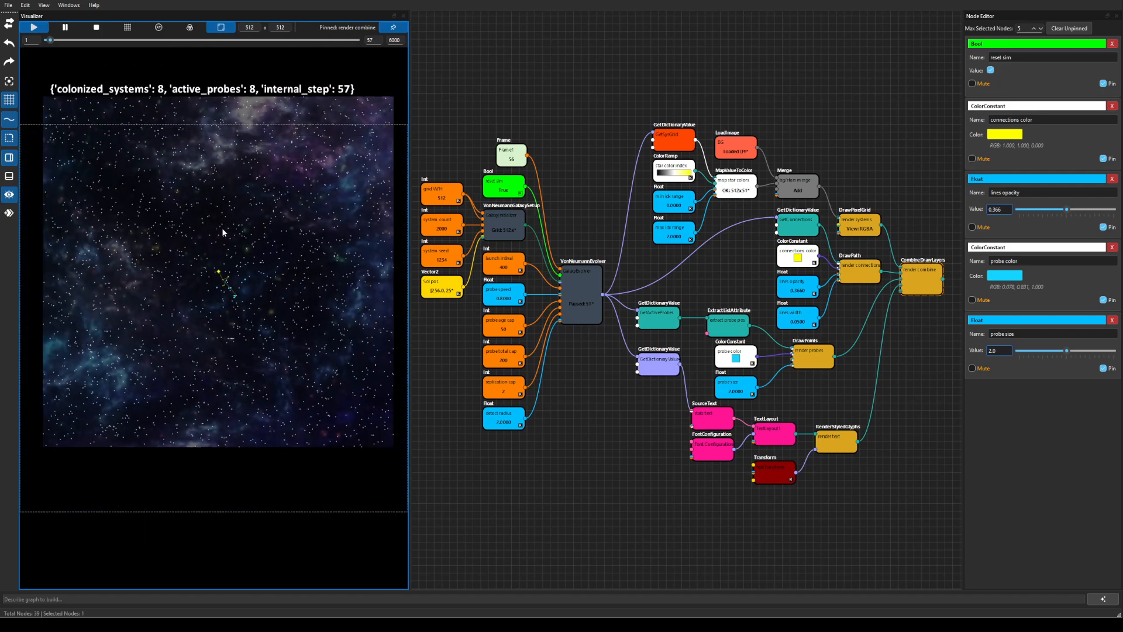
pyautogui.moveTo(222, 232); pyautogui.dragTo(219, 272)
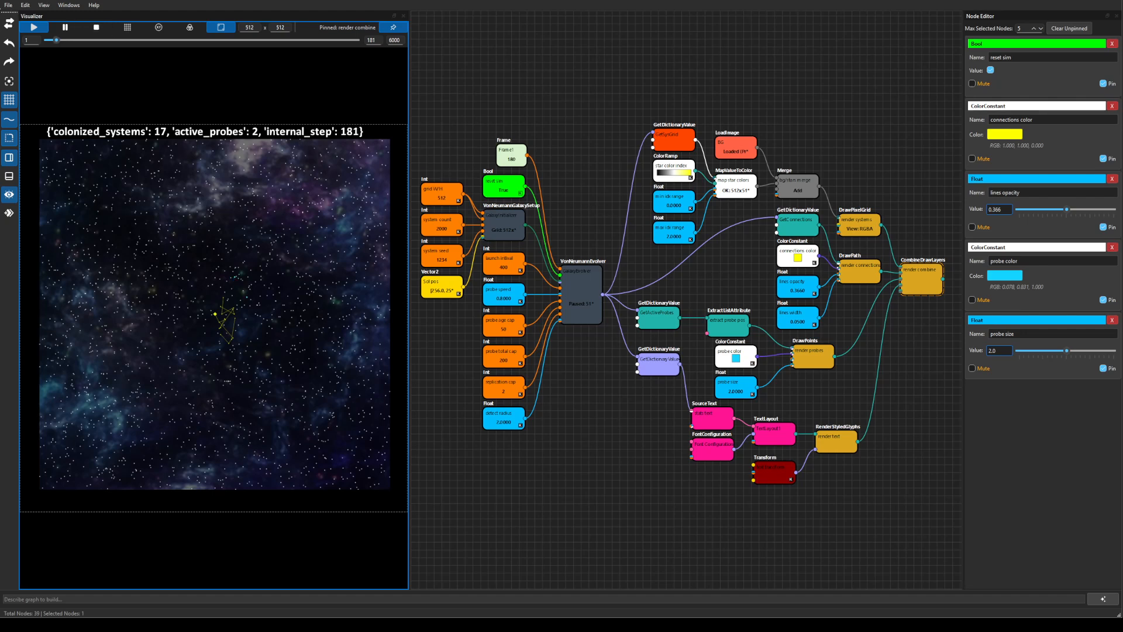
# Stop the probe simulation and create a new empty scene.
pyautogui.click(96, 28)
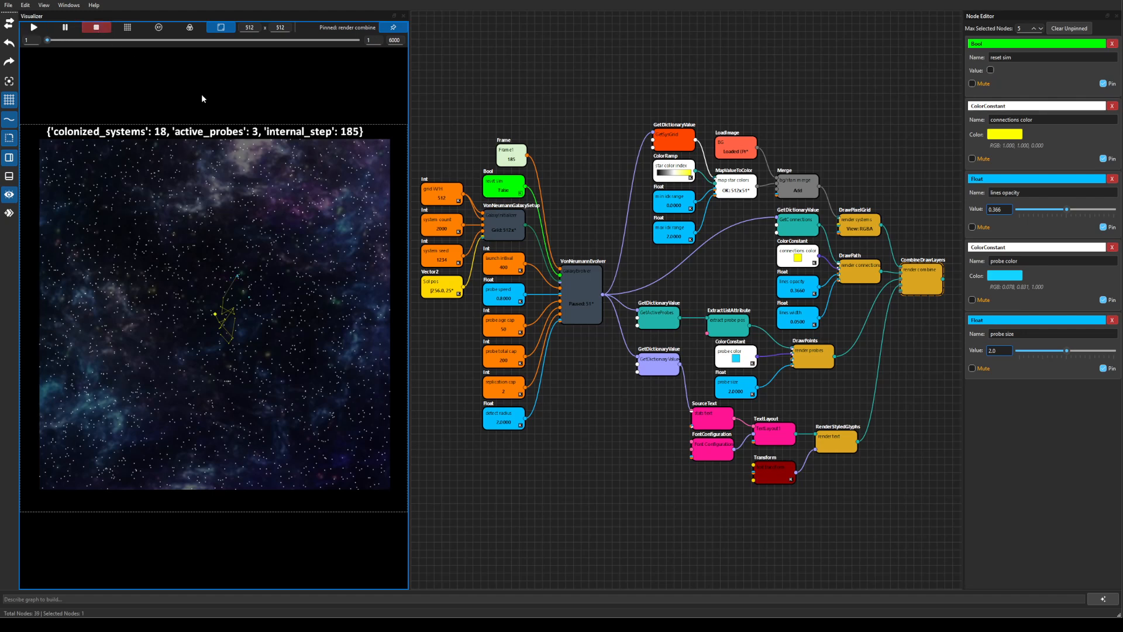
pyautogui.click(8, 6)
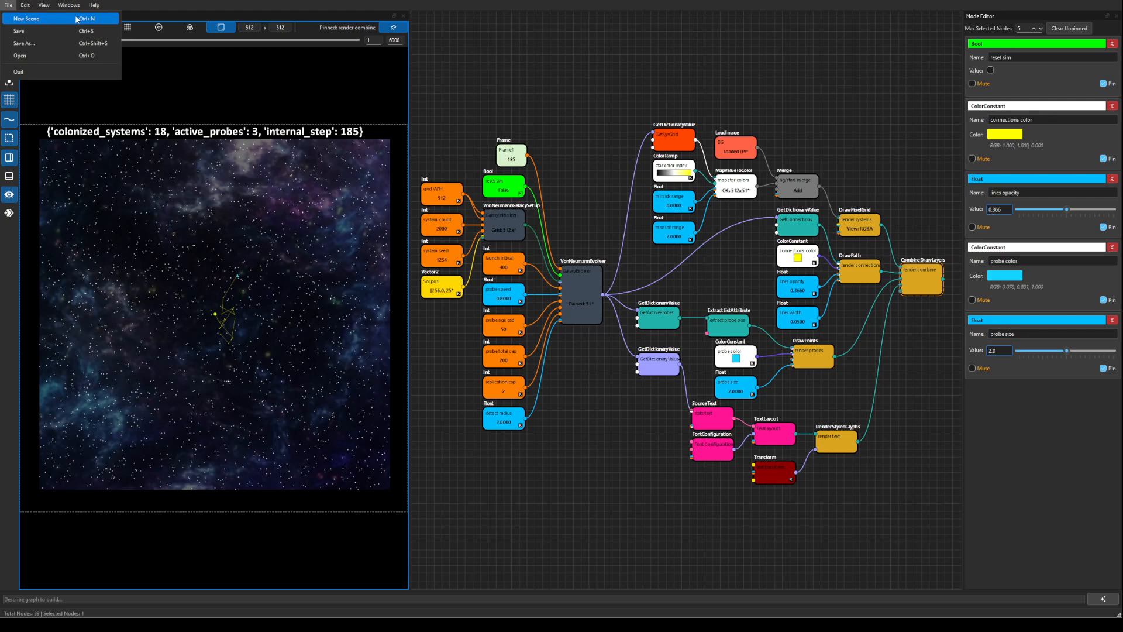
pyautogui.click(77, 19)
# Add a Rectangle node to the empty canvas via the 'rec' search.
pyautogui.rightClick(533, 229)
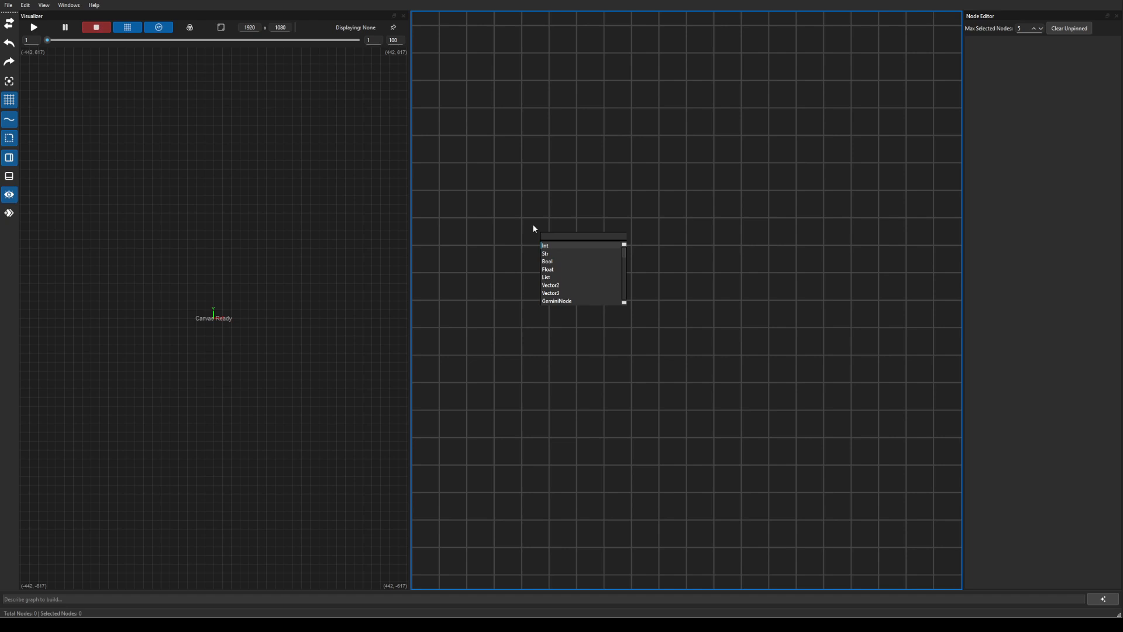
pyautogui.write('rec')
pyautogui.press('Return')
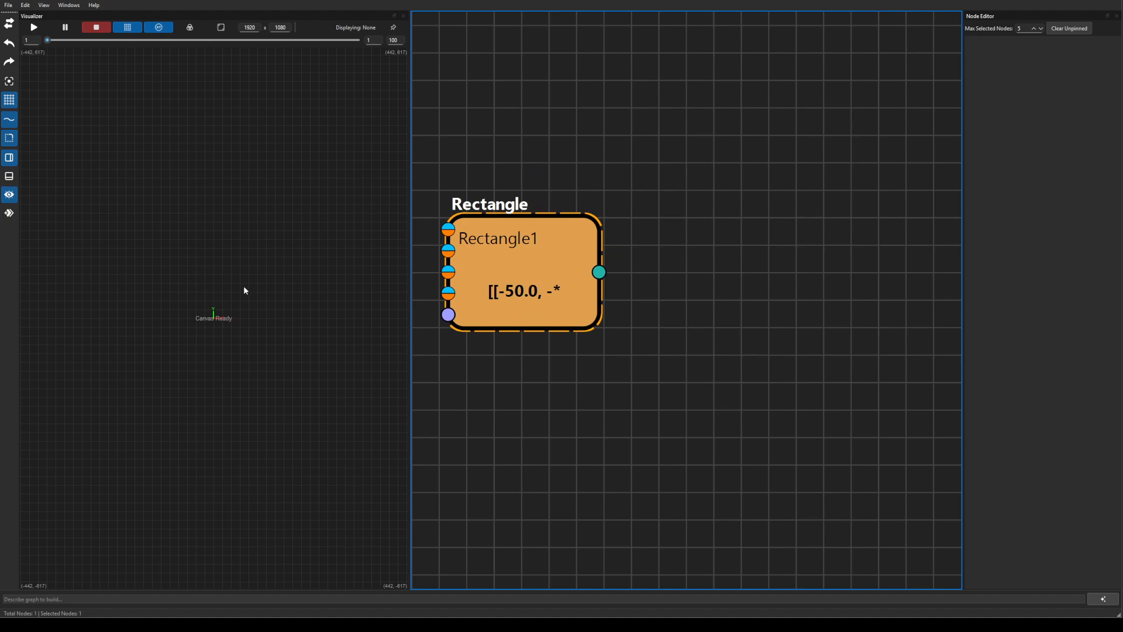
# Add a DrawPolygons node fed from Rectangle1's output.
pyautogui.moveTo(599, 272); pyautogui.dragTo(741, 278)
pyautogui.press('Tab')
pyautogui.write('d')
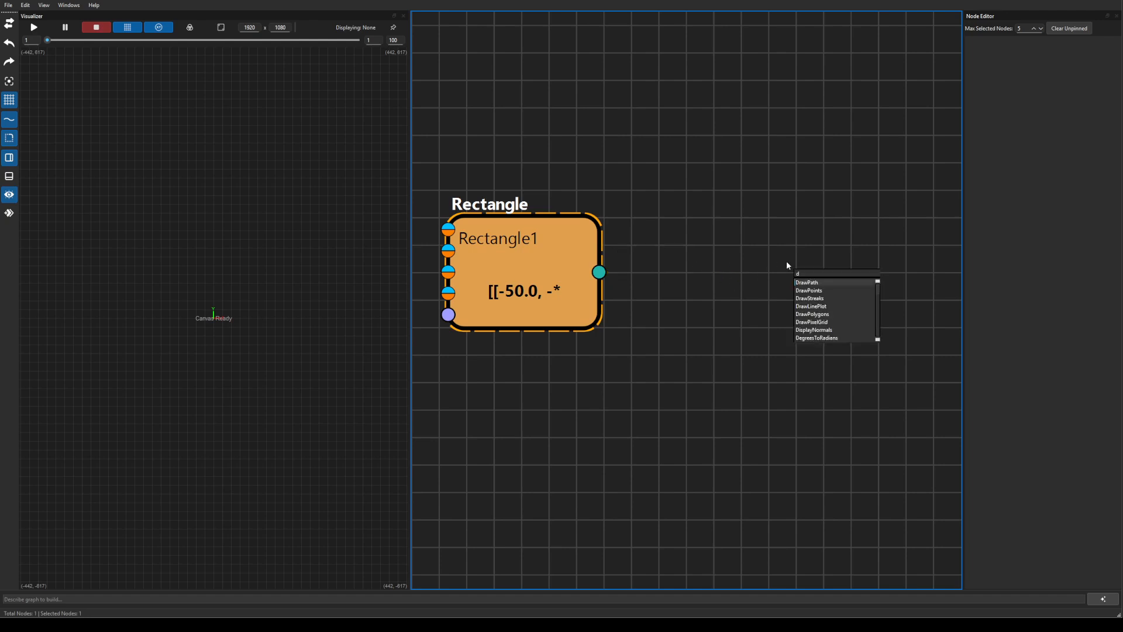
pyautogui.write('raw')
pyautogui.press('Down')
pyautogui.press('Down')
pyautogui.press('Down')
pyautogui.press('Up')
pyautogui.press('Up')
pyautogui.press('Down')
pyautogui.press('Down')
pyautogui.press('Down')
pyautogui.press('Return')
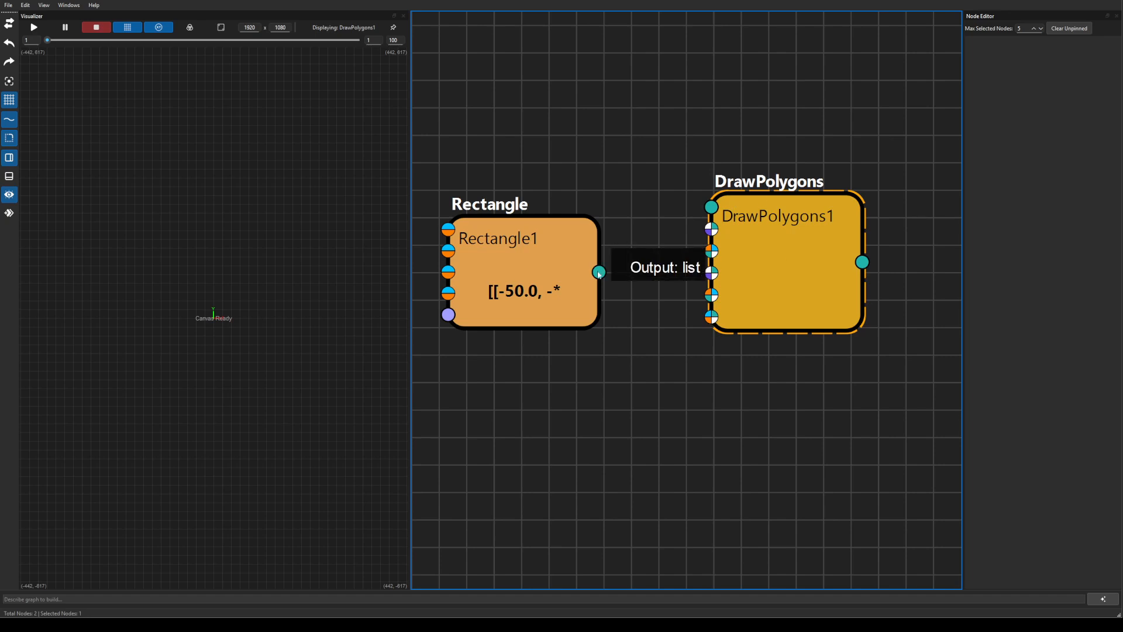
# Wire Rectangle1's output into DrawPolygons1's first input and centre the preview.
pyautogui.moveTo(599, 271); pyautogui.dragTo(711, 208)
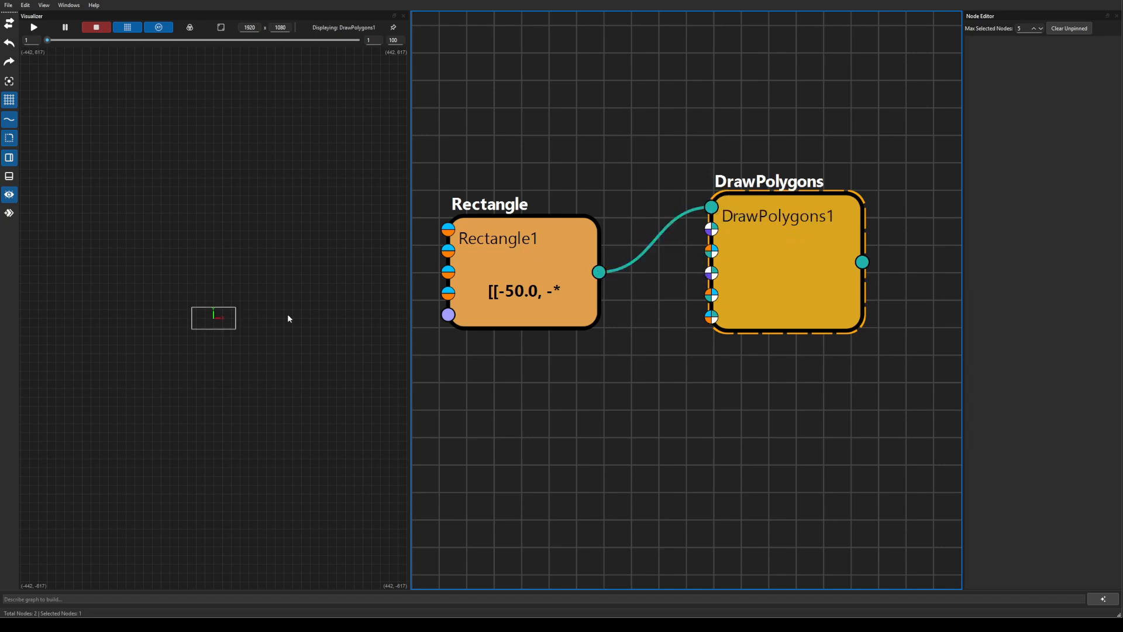
pyautogui.scroll(5, 257, 349)
pyautogui.moveTo(216, 353); pyautogui.dragTo(253, 394)
pyautogui.scroll(3, 252, 395)
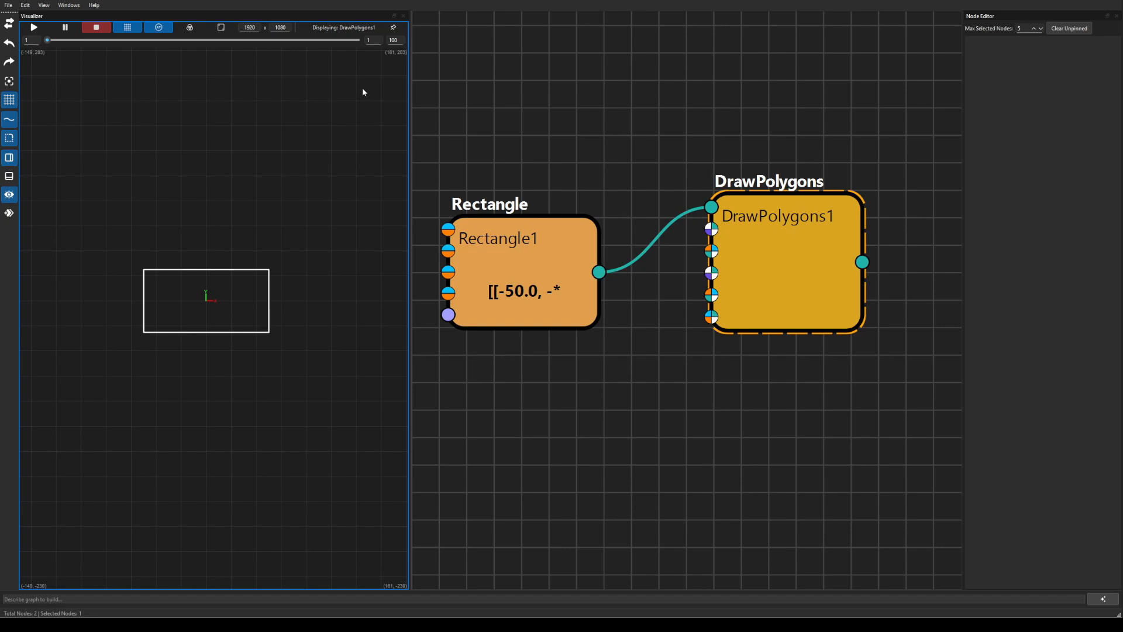
# Pin the Visualizer preview to DrawPolygons1's white rectangle outline.
pyautogui.click(586, 384)
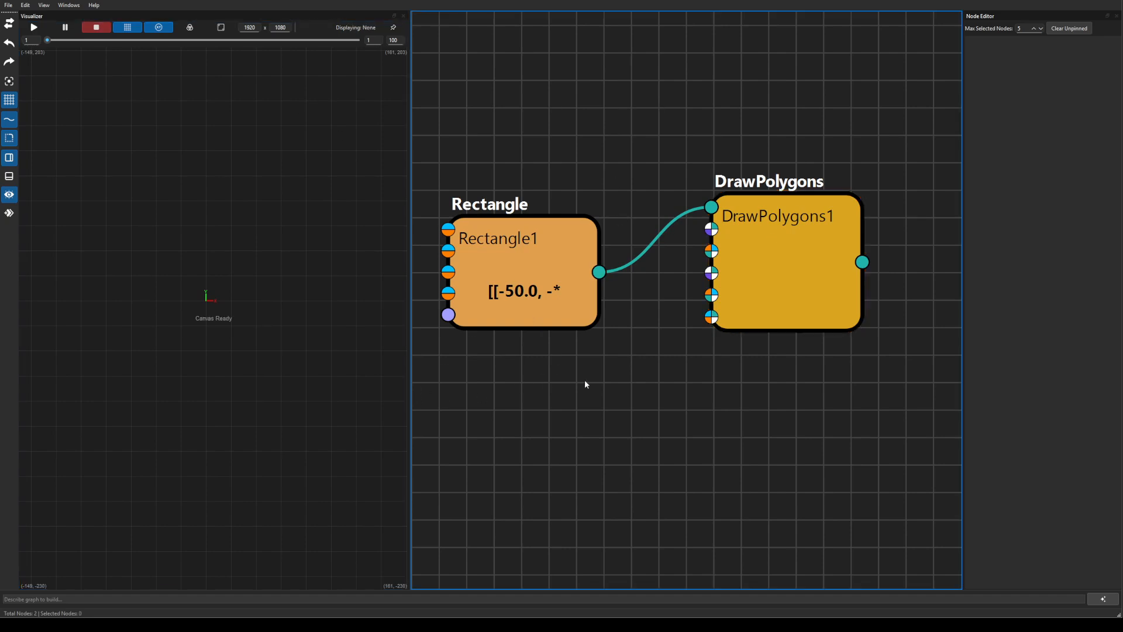
pyautogui.click(796, 310)
pyautogui.click(563, 279)
pyautogui.click(590, 410)
pyautogui.click(772, 276)
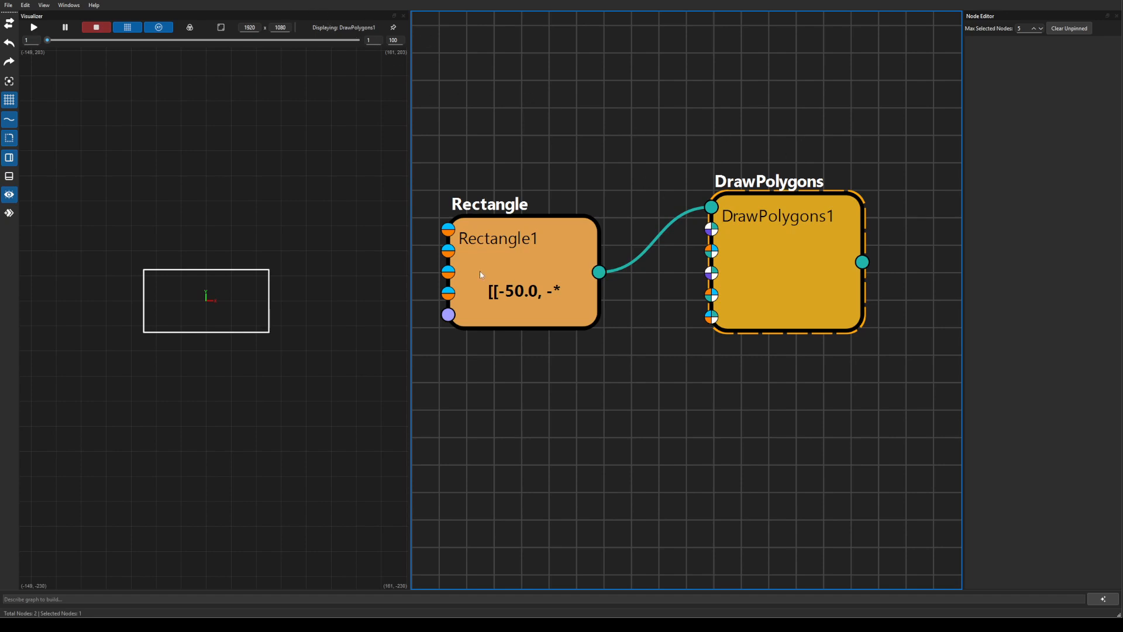
pyautogui.click(512, 271)
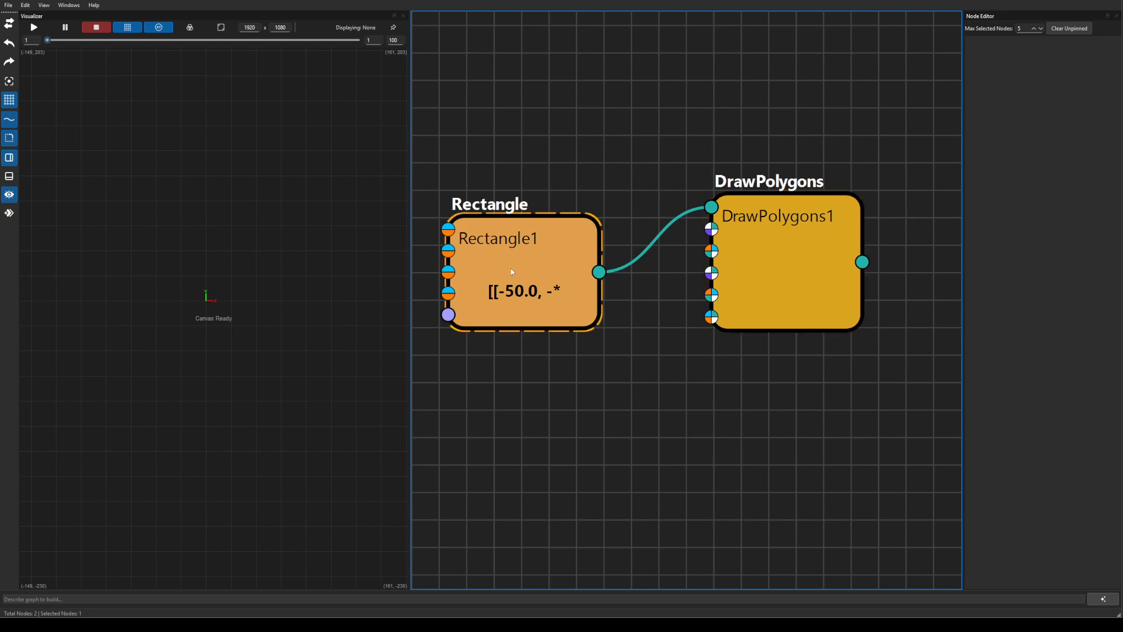
pyautogui.click(394, 27)
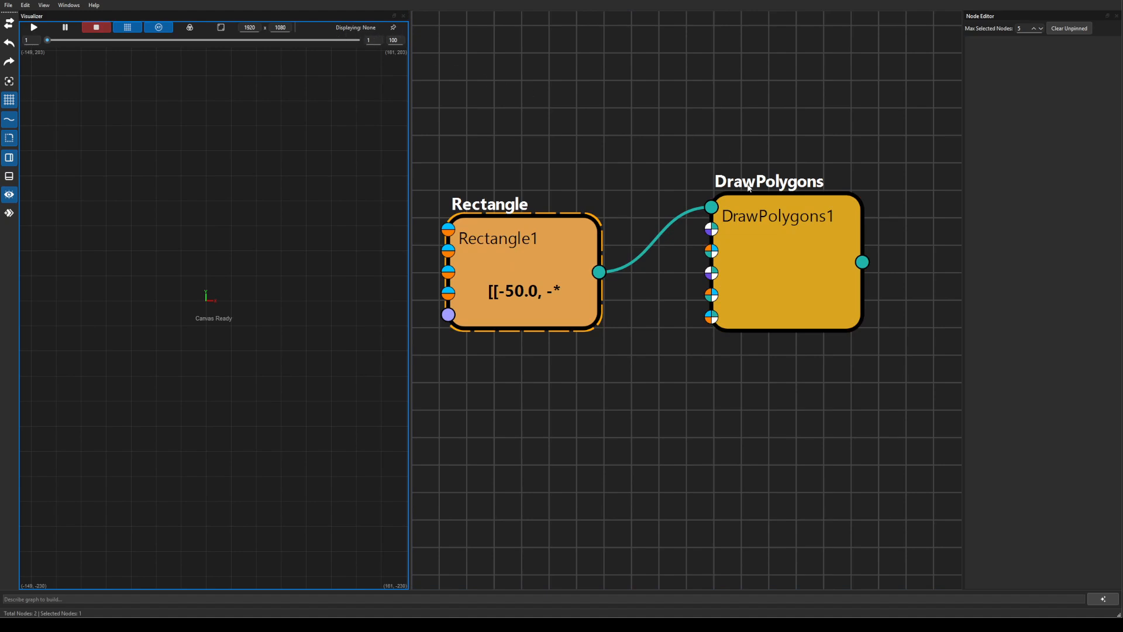
pyautogui.click(758, 217)
pyautogui.click(393, 28)
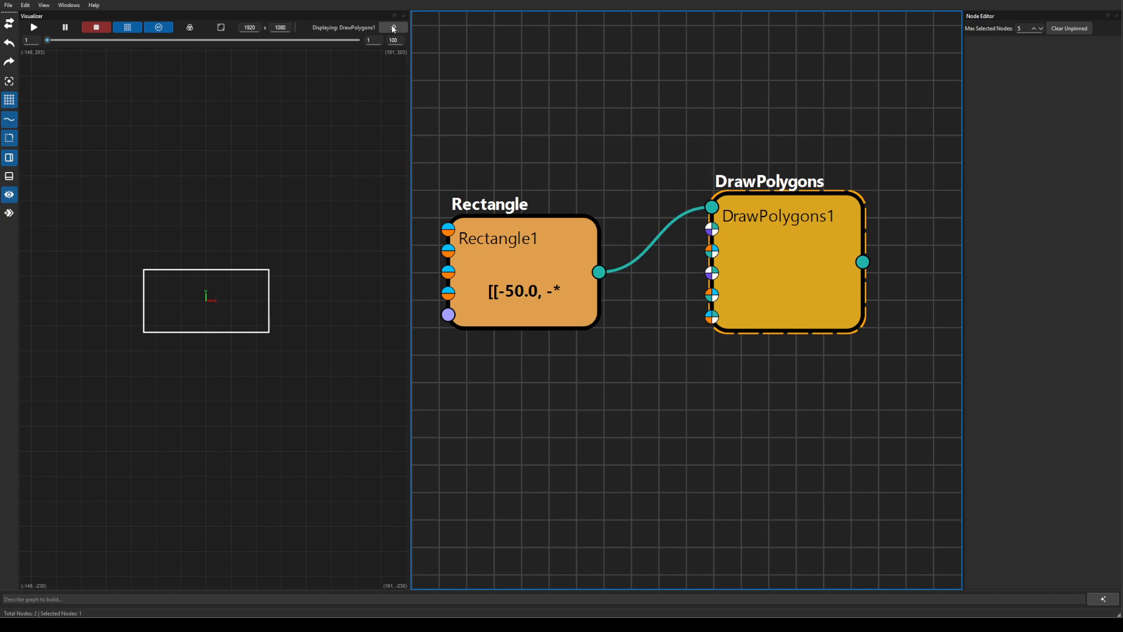
pyautogui.click(610, 113)
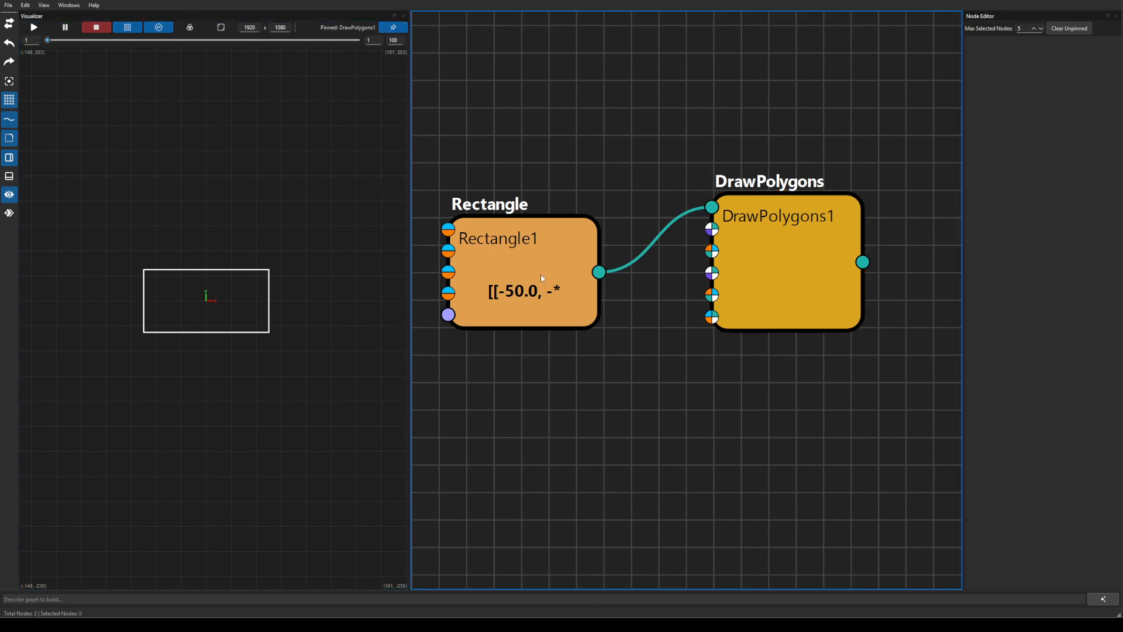
# Rearrange Rectangle1 and DrawPolygons1 on the node canvas.
pyautogui.moveTo(541, 274); pyautogui.dragTo(552, 243)
pyautogui.scroll(-4, 602, 347)
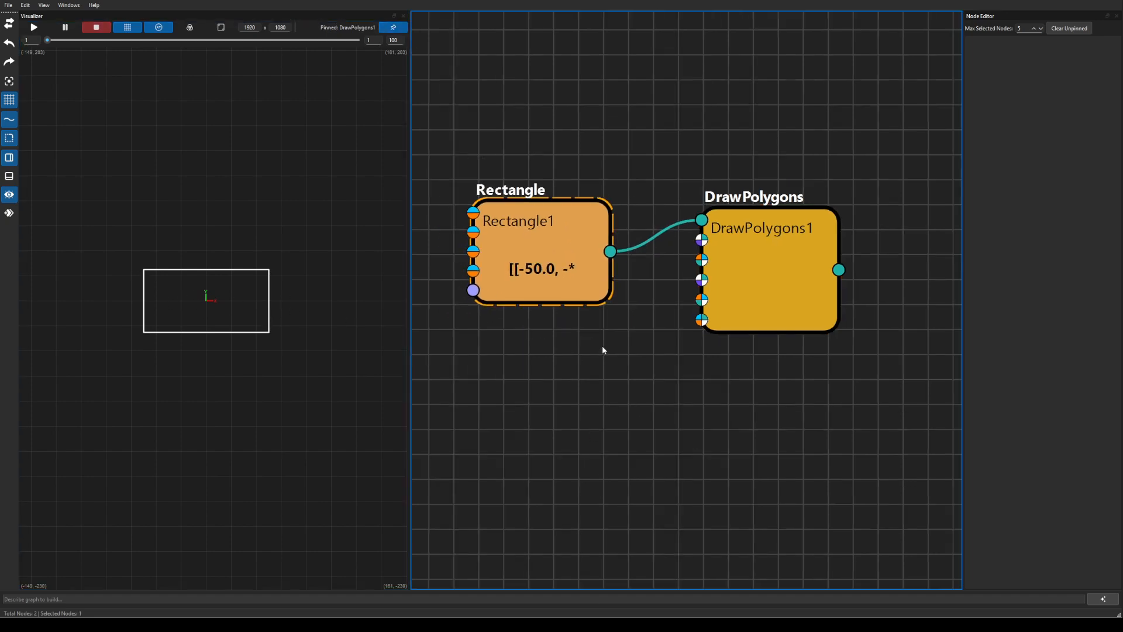
pyautogui.moveTo(699, 267); pyautogui.dragTo(791, 304)
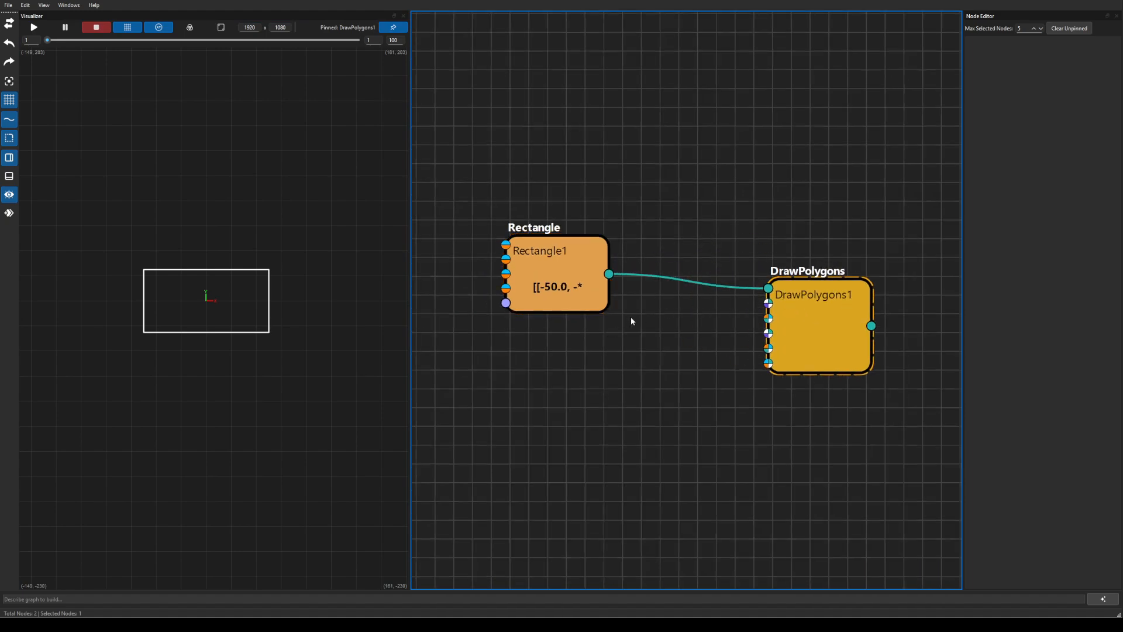
pyautogui.click(638, 227)
# Add a VoronoiShatter node fed by Rectangle1's output.
pyautogui.moveTo(609, 274); pyautogui.dragTo(715, 162)
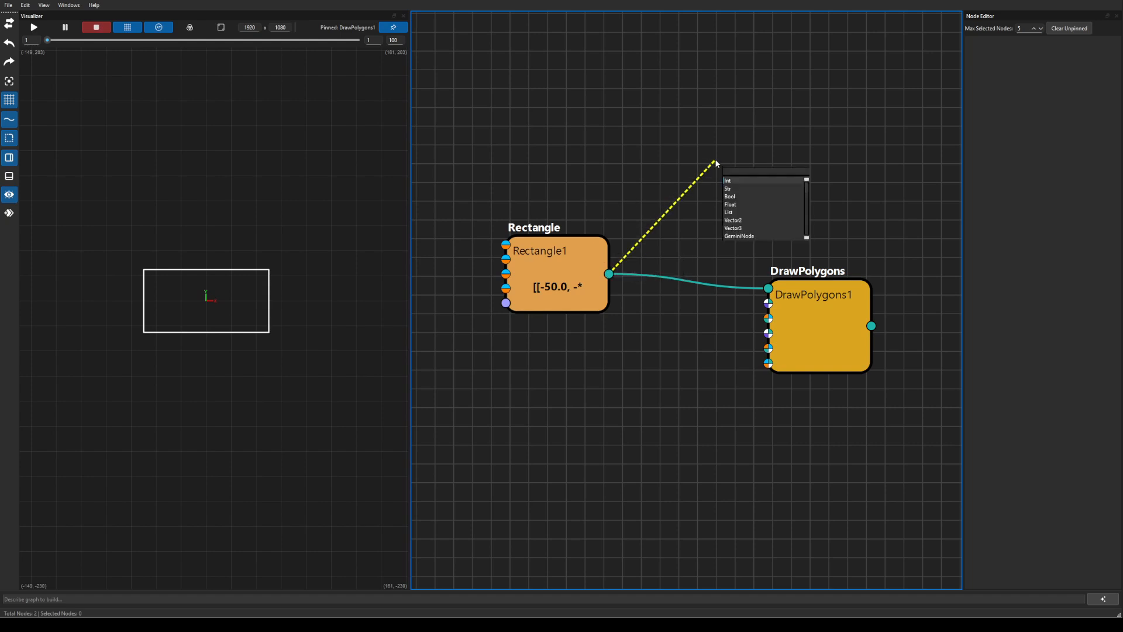
pyautogui.write('vo')
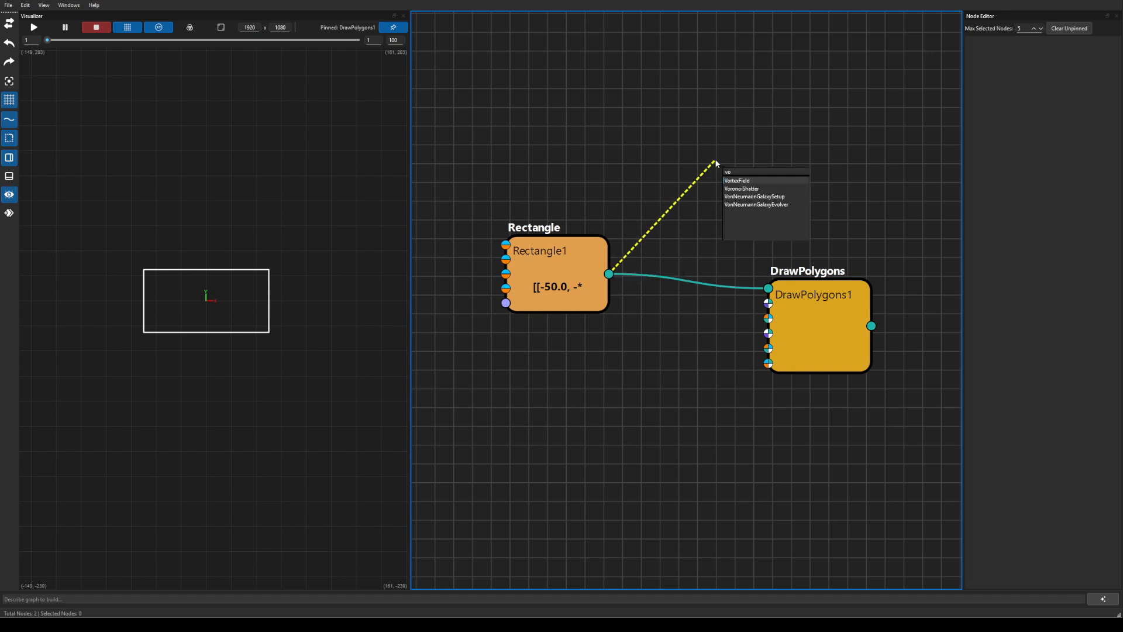
pyautogui.press('Down')
pyautogui.press('Return')
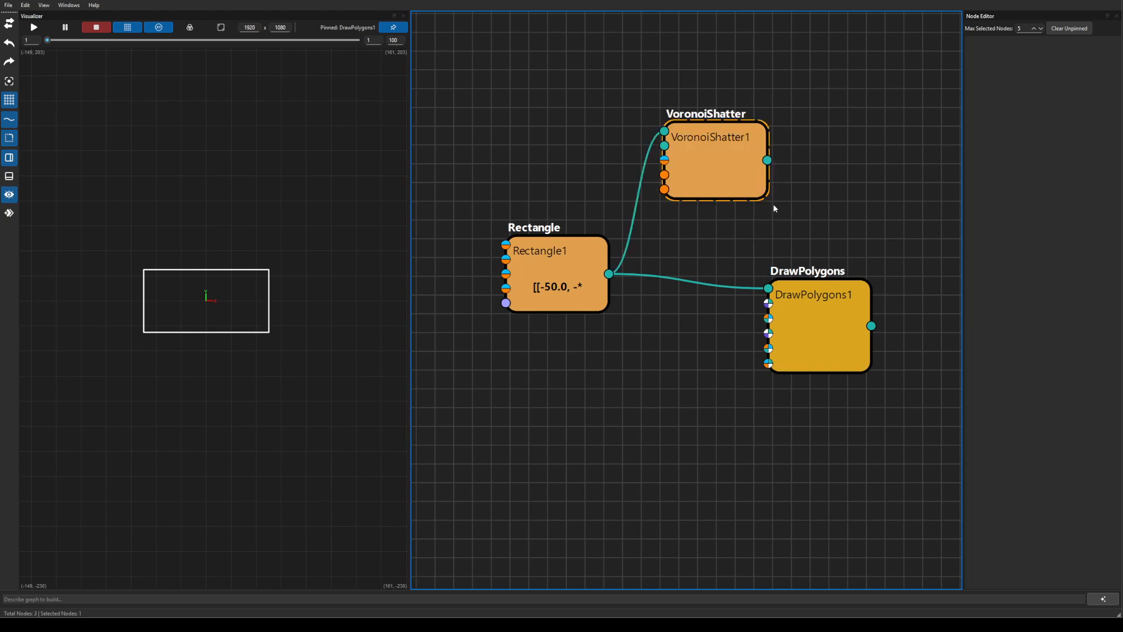
# Feed VoronoiShatter1's cells into DrawPolygons1 in place of the rectangle.
pyautogui.moveTo(793, 320); pyautogui.dragTo(855, 297)
pyautogui.moveTo(767, 161)
pyautogui.mouseDown()
pyautogui.moveTo(830, 263)
pyautogui.moveTo(782, 166)
pyautogui.mouseUp()
pyautogui.moveTo(793, 216); pyautogui.dragTo(829, 266)
# Tidy the positions of Rectangle1, VoronoiShatter1 and DrawPolygons1.
pyautogui.moveTo(599, 301); pyautogui.dragTo(566, 275)
pyautogui.moveTo(701, 171); pyautogui.dragTo(680, 203)
pyautogui.moveTo(849, 313); pyautogui.dragTo(826, 277)
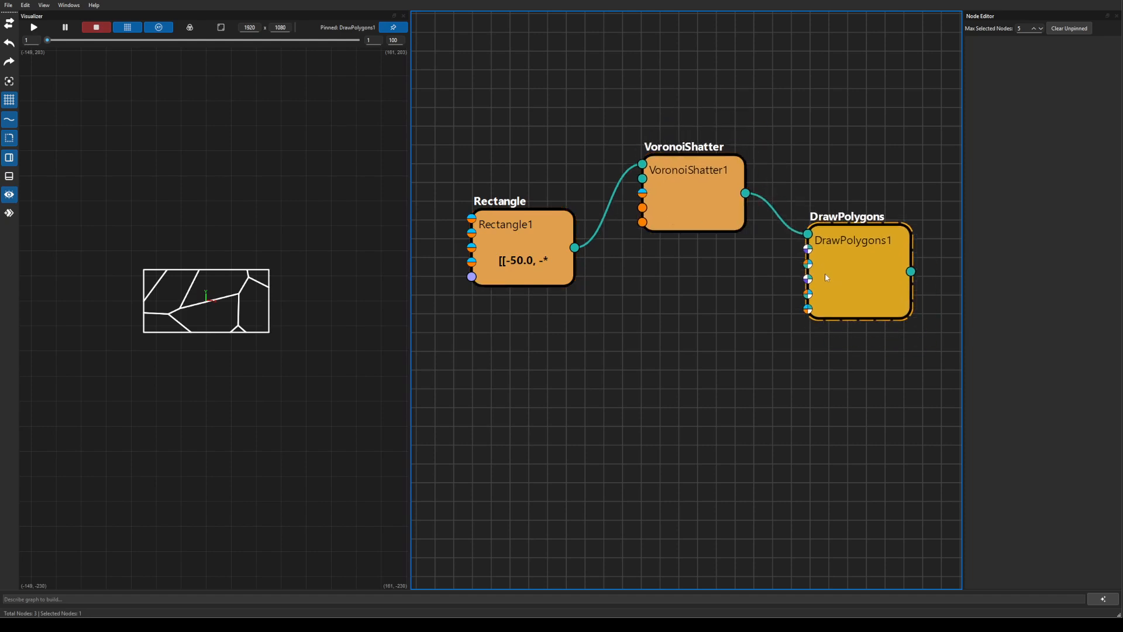
pyautogui.click(214, 364)
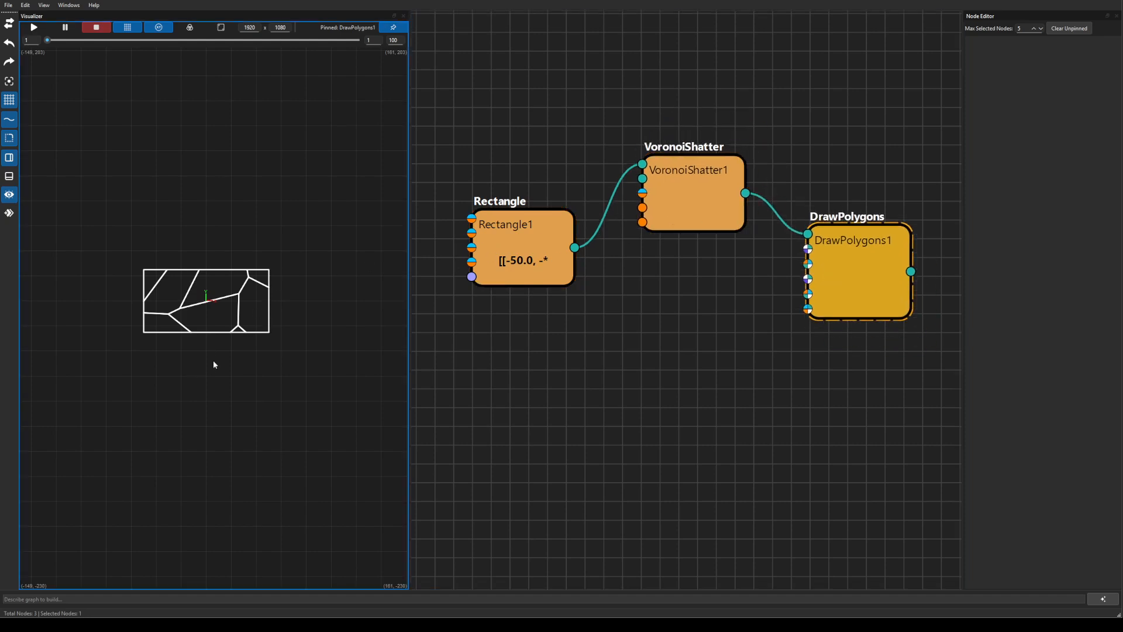
# Frame the shattered rectangle in the preview and roughly reposition the three nodes.
pyautogui.press('f')
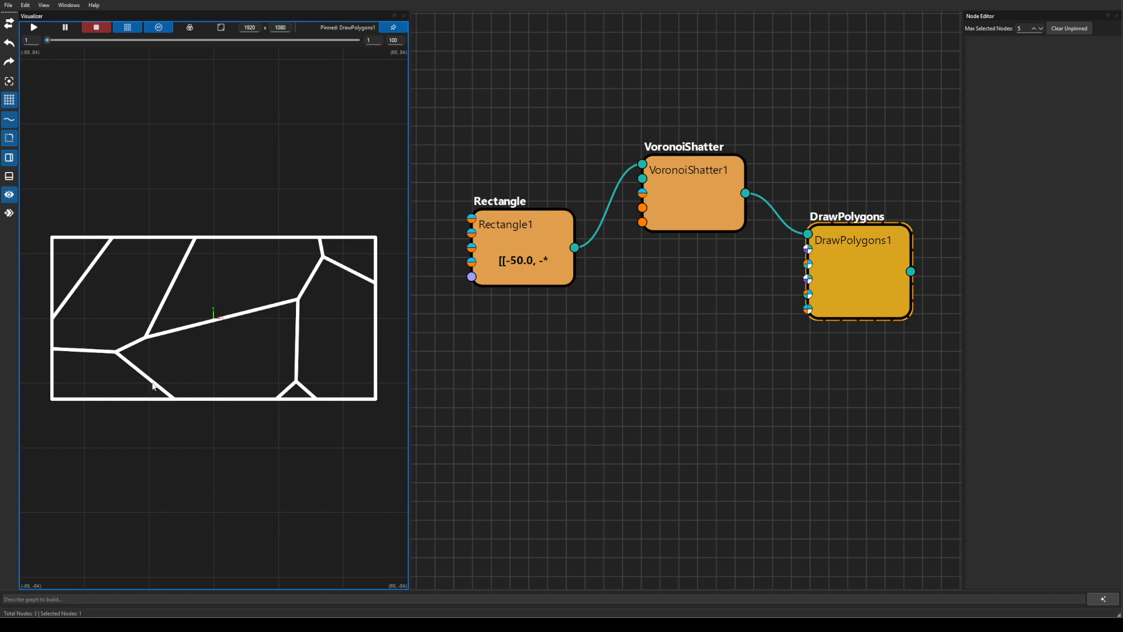
pyautogui.scroll(-1, 219, 428)
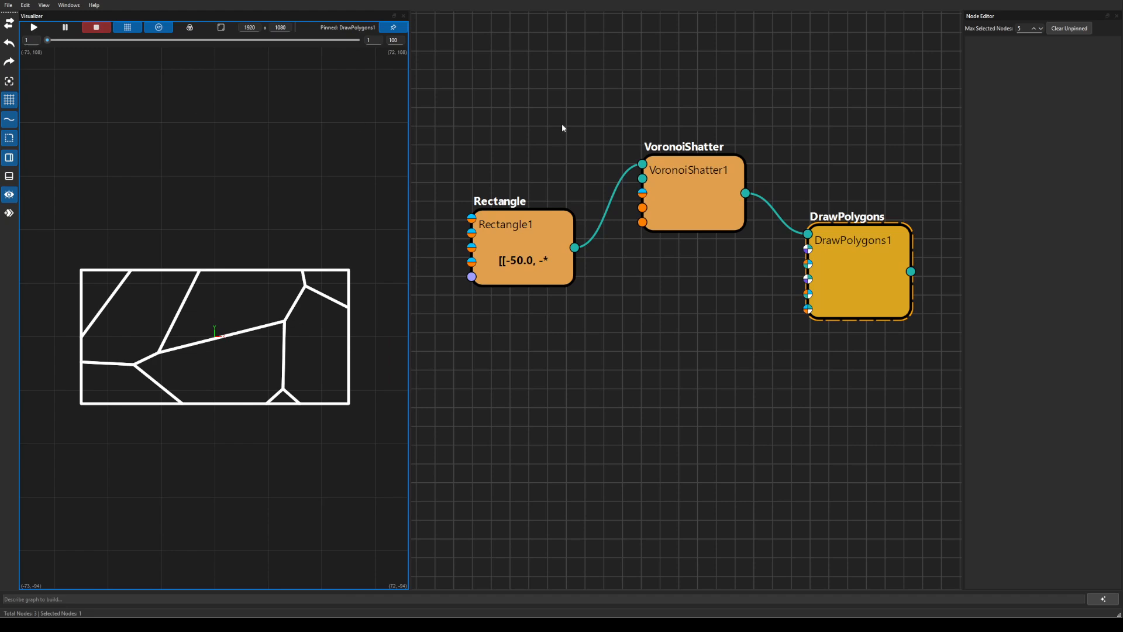
pyautogui.click(701, 204)
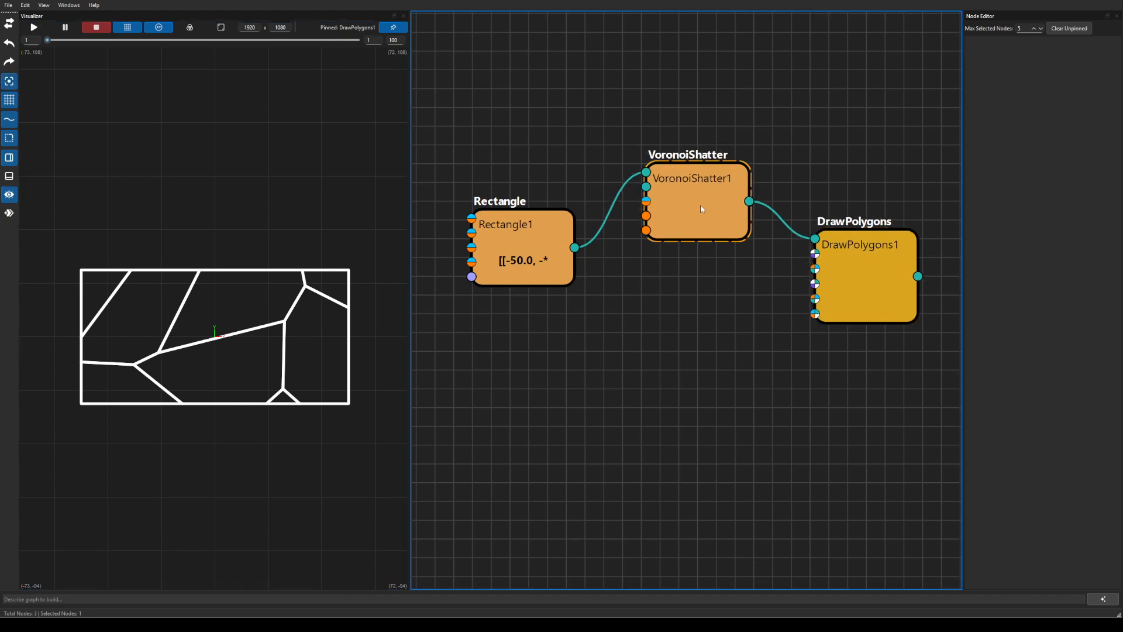
pyautogui.moveTo(701, 205); pyautogui.dragTo(689, 272)
pyautogui.moveTo(491, 256)
pyautogui.mouseDown()
pyautogui.moveTo(498, 265)
pyautogui.moveTo(497, 246)
pyautogui.mouseUp()
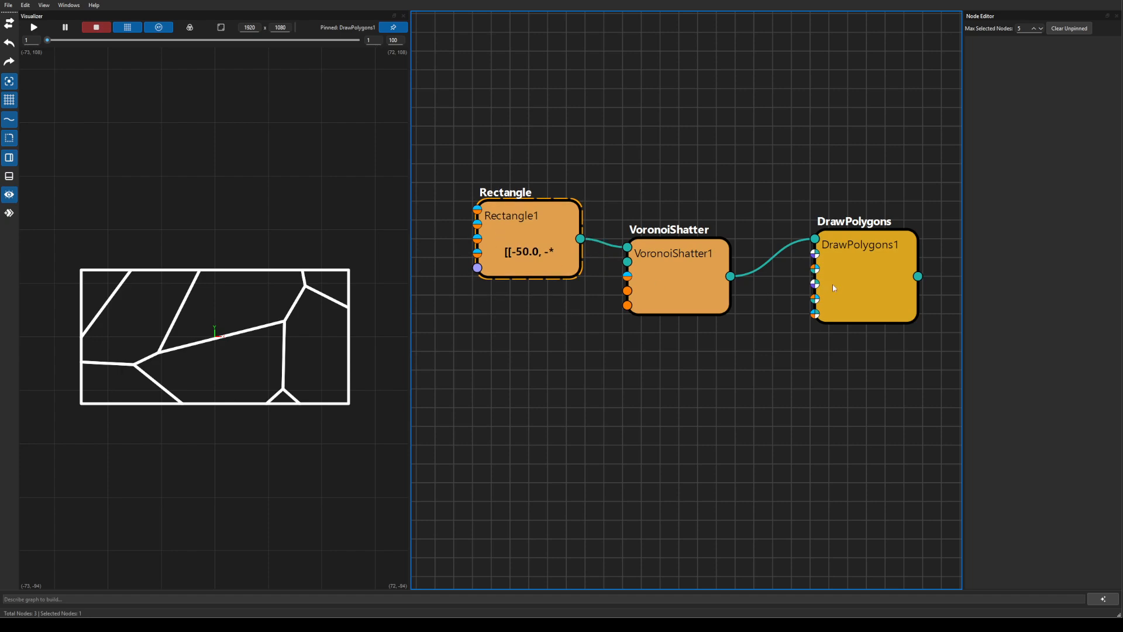
pyautogui.moveTo(834, 288); pyautogui.dragTo(809, 296)
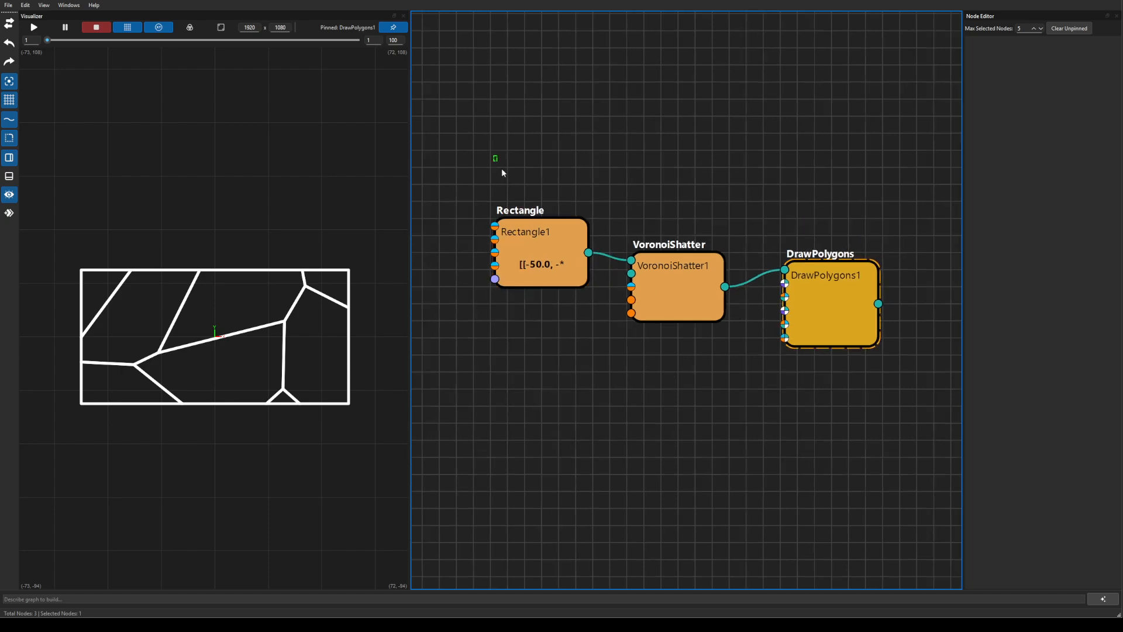
# Realign Rectangle1, VoronoiShatter1 and DrawPolygons1 on the grid into a rough row.
pyautogui.moveTo(501, 172); pyautogui.dragTo(897, 431)
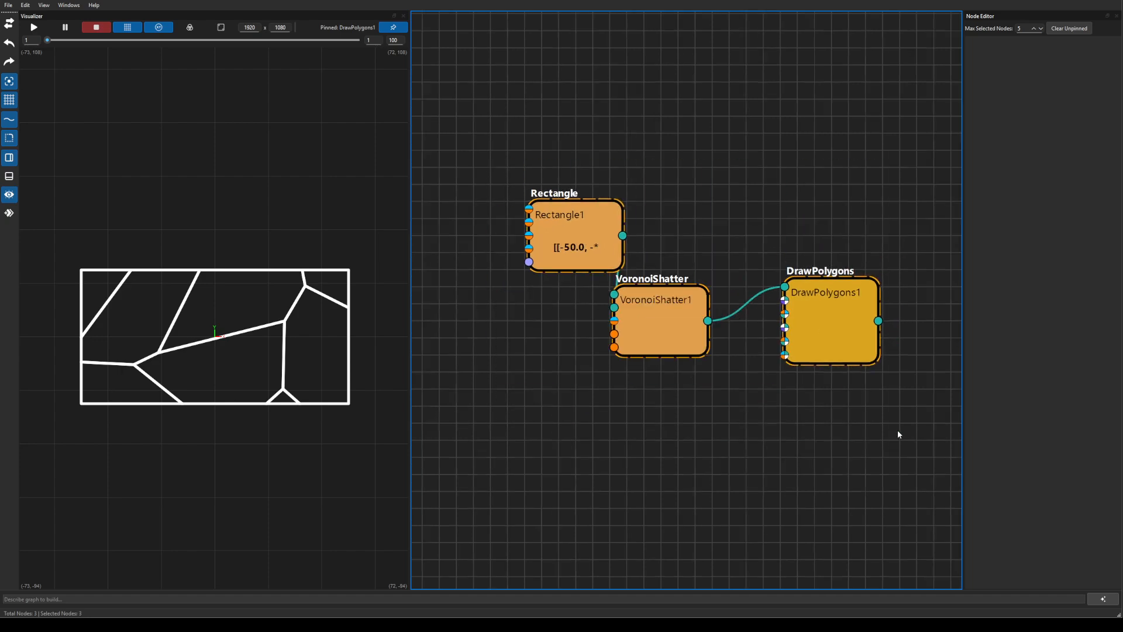
pyautogui.click(628, 403)
pyautogui.moveTo(596, 254); pyautogui.dragTo(544, 304)
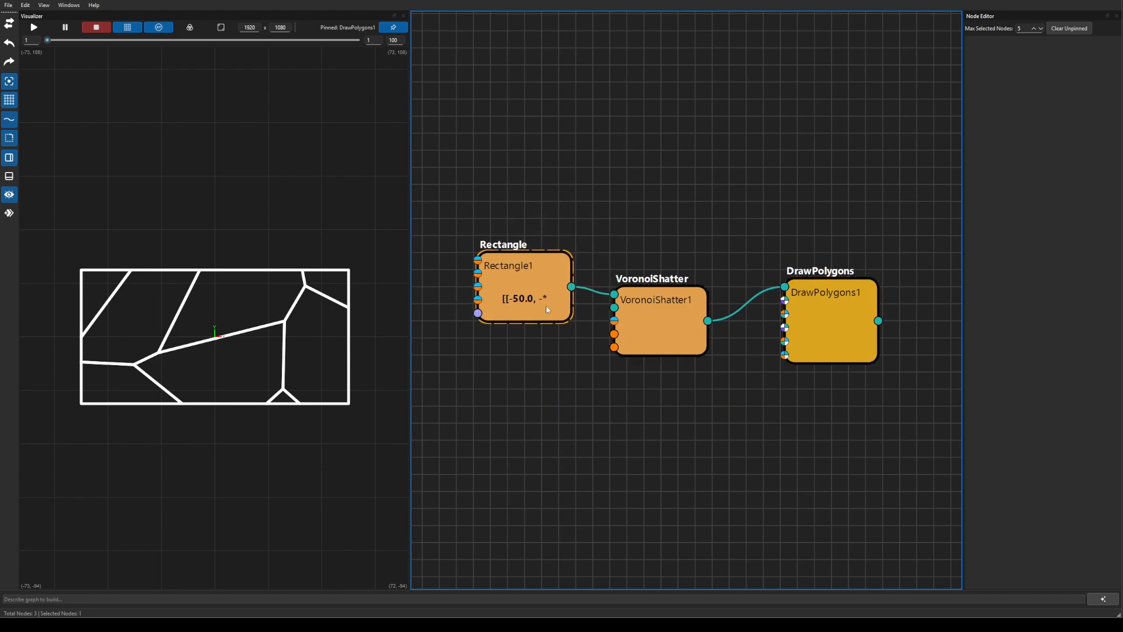
pyautogui.moveTo(668, 320); pyautogui.dragTo(668, 303)
pyautogui.moveTo(812, 321); pyautogui.dragTo(795, 340)
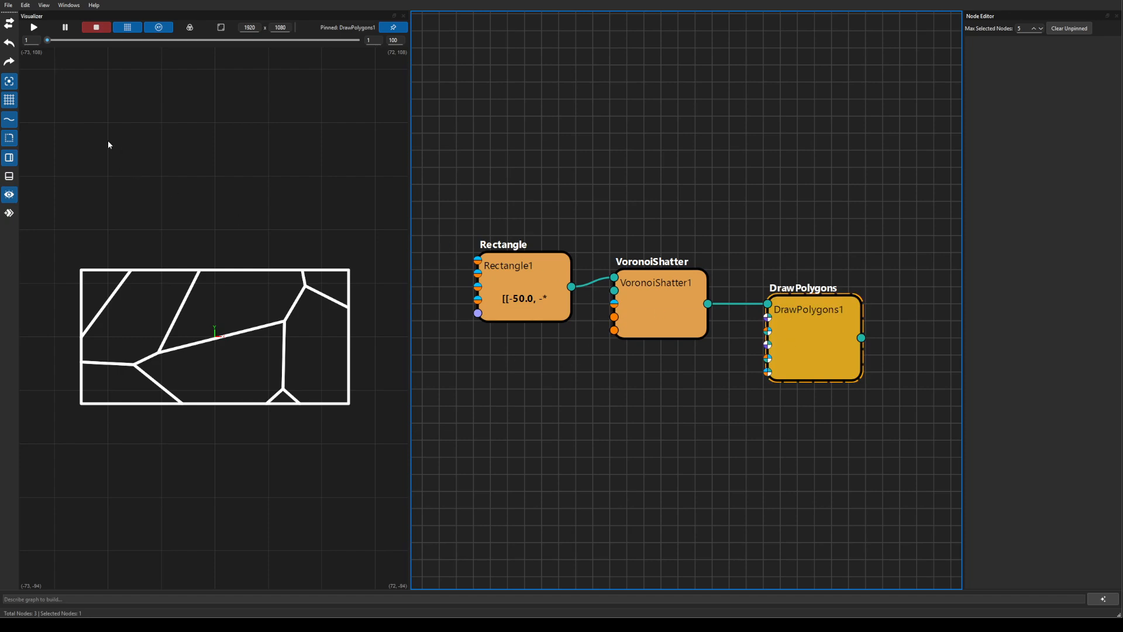
pyautogui.moveTo(496, 283); pyautogui.dragTo(523, 296)
# Turn off grid snapping and fine-tune the three nodes into a straight row.
pyautogui.click(8, 81)
pyautogui.moveTo(630, 303); pyautogui.dragTo(641, 311)
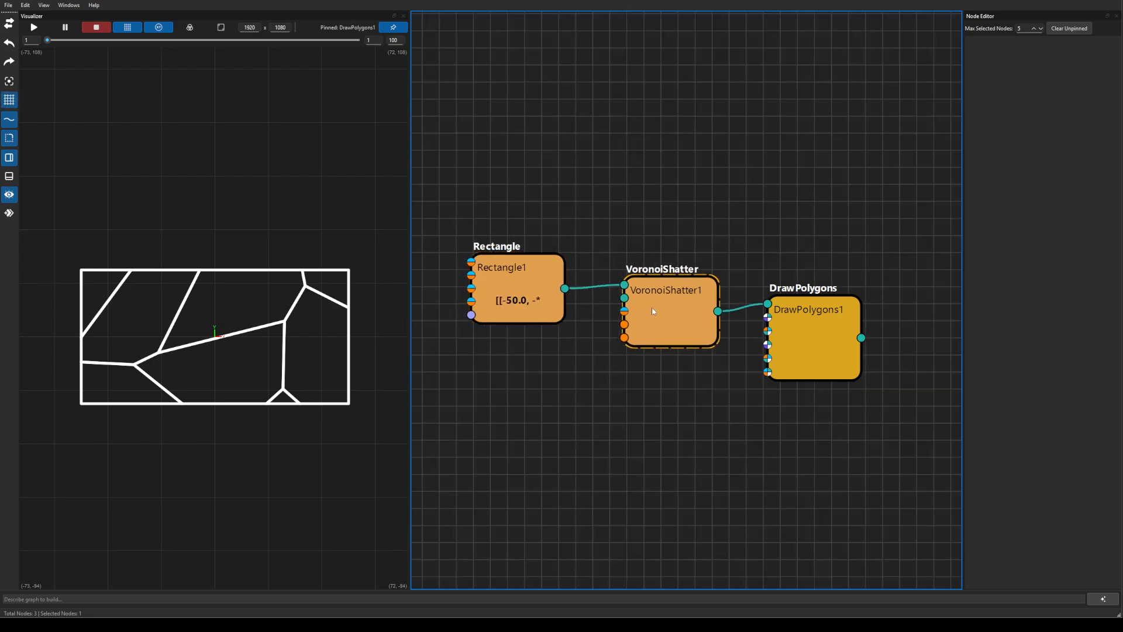
pyautogui.moveTo(830, 348); pyautogui.dragTo(829, 359)
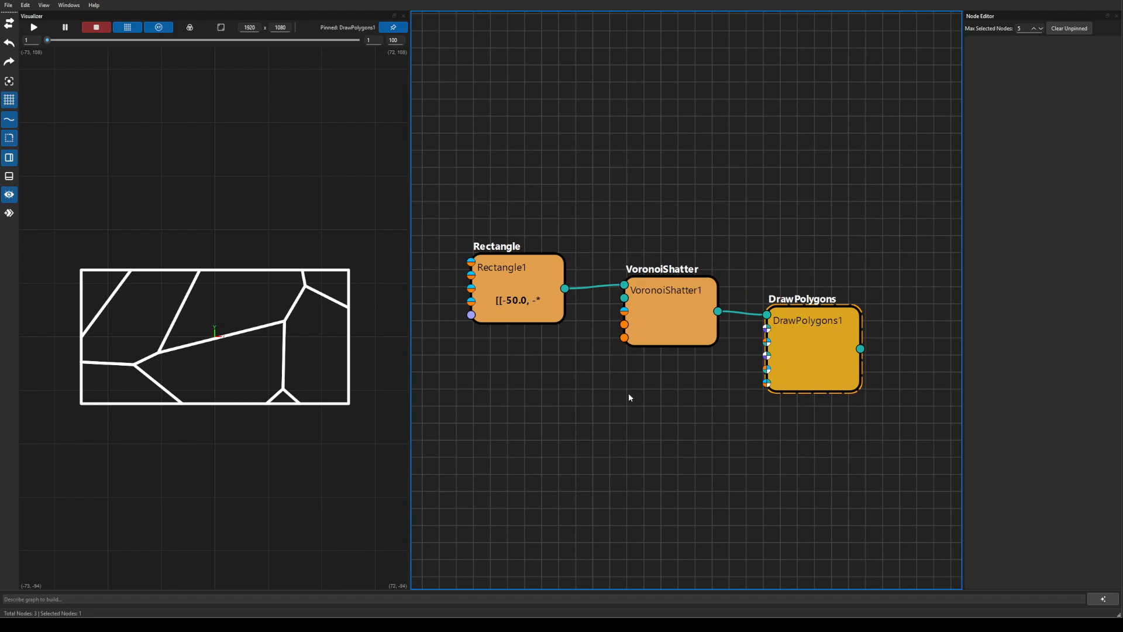
pyautogui.moveTo(597, 370); pyautogui.dragTo(677, 301)
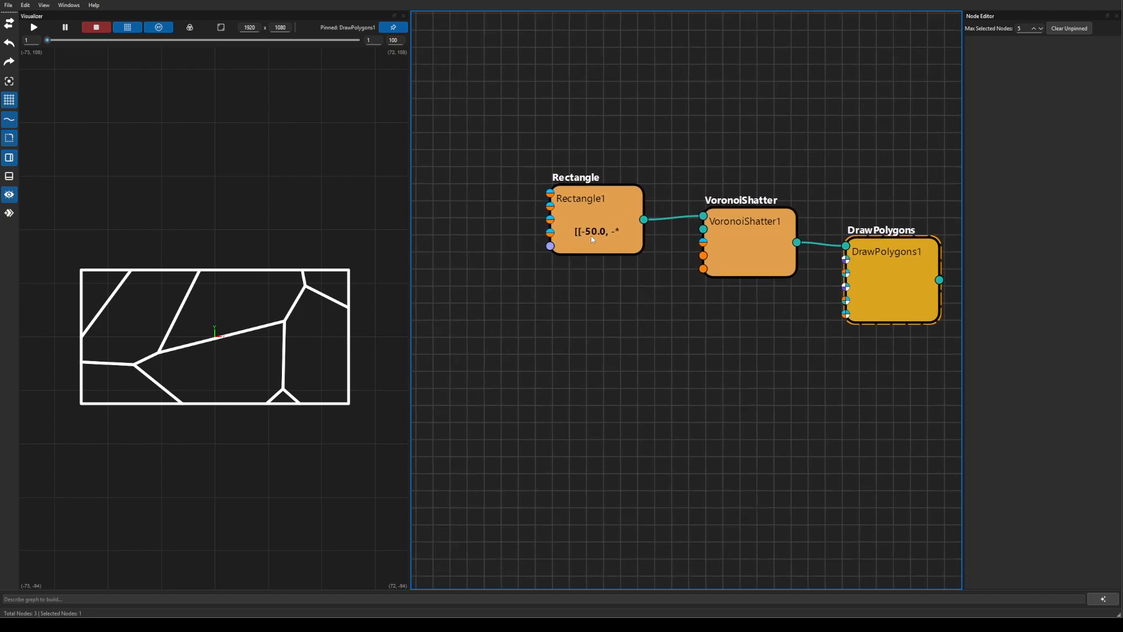
pyautogui.moveTo(592, 239); pyautogui.dragTo(543, 217)
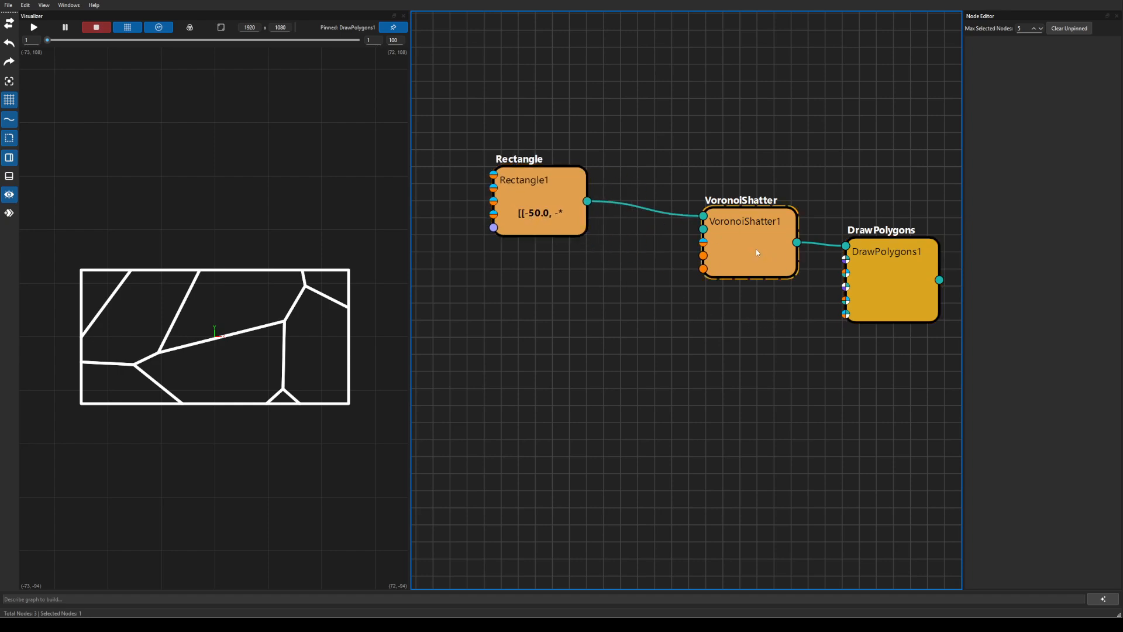
pyautogui.moveTo(728, 217); pyautogui.dragTo(725, 212)
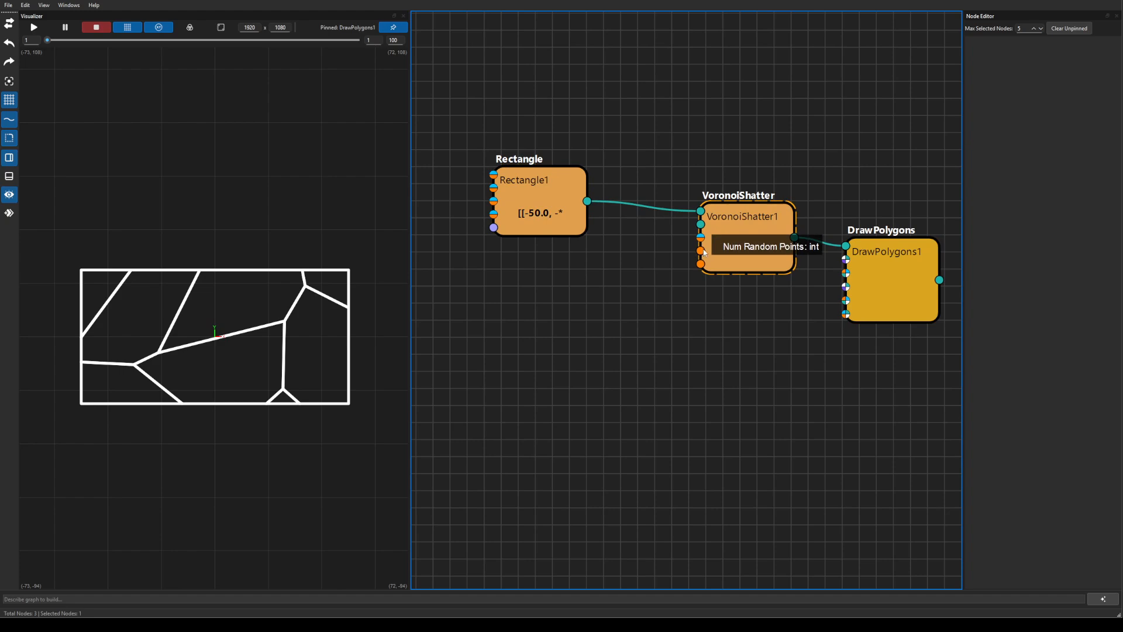
# Add an Int node from VoronoiShatter1's socket and set its value to 30.
pyautogui.moveTo(705, 252); pyautogui.dragTo(580, 314)
pyautogui.write('int')
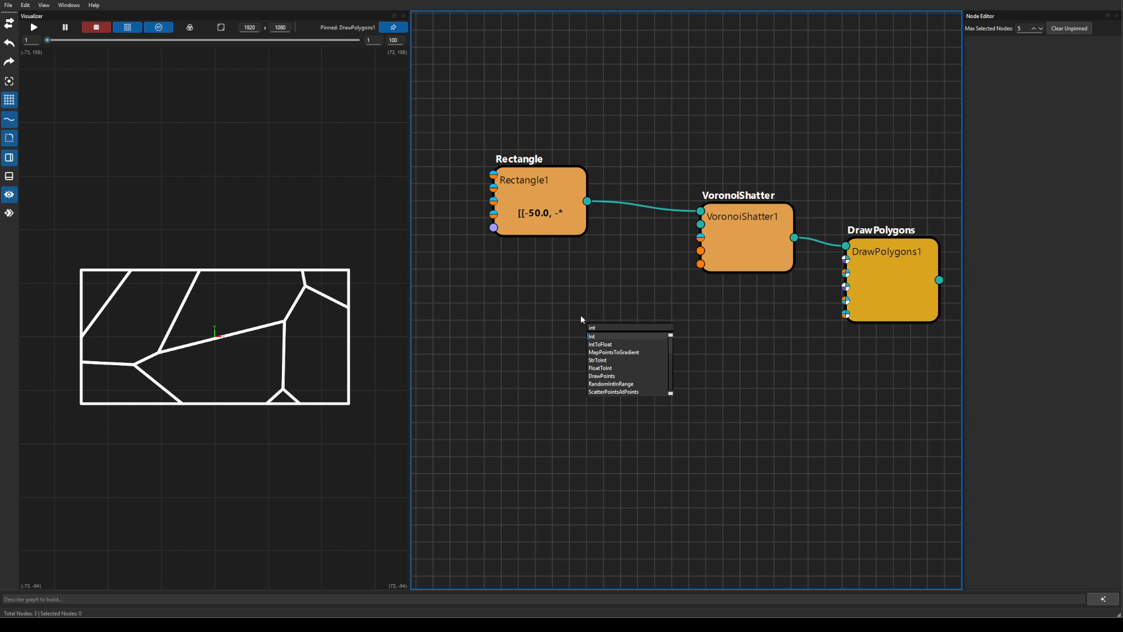
pyautogui.press('Return')
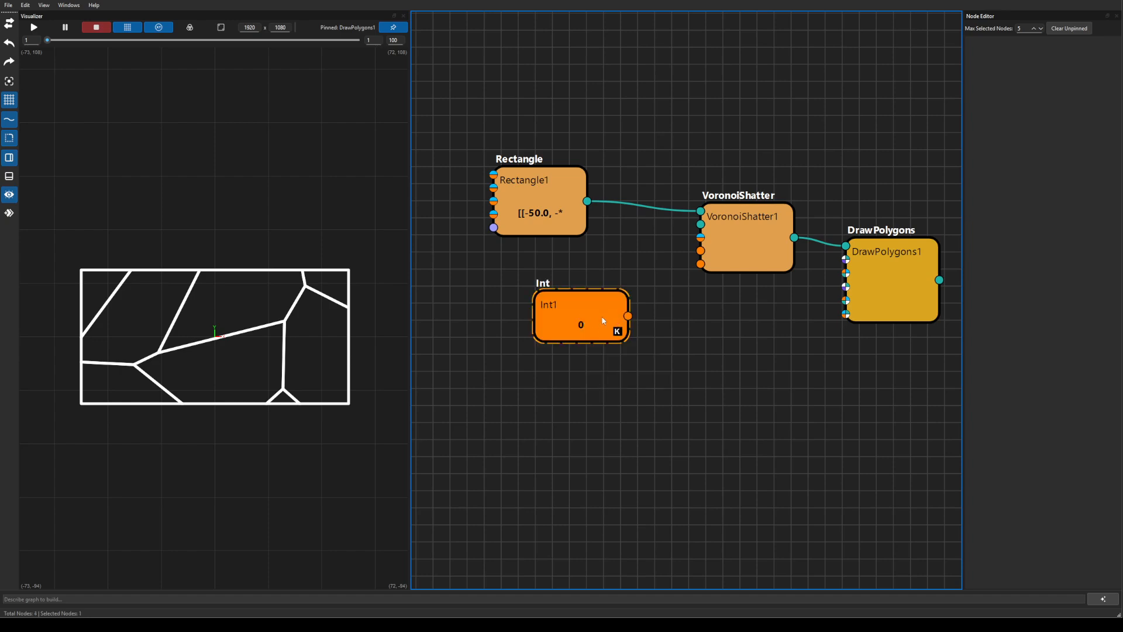
pyautogui.doubleClick(585, 319)
pyautogui.moveTo(997, 73); pyautogui.dragTo(930, 67)
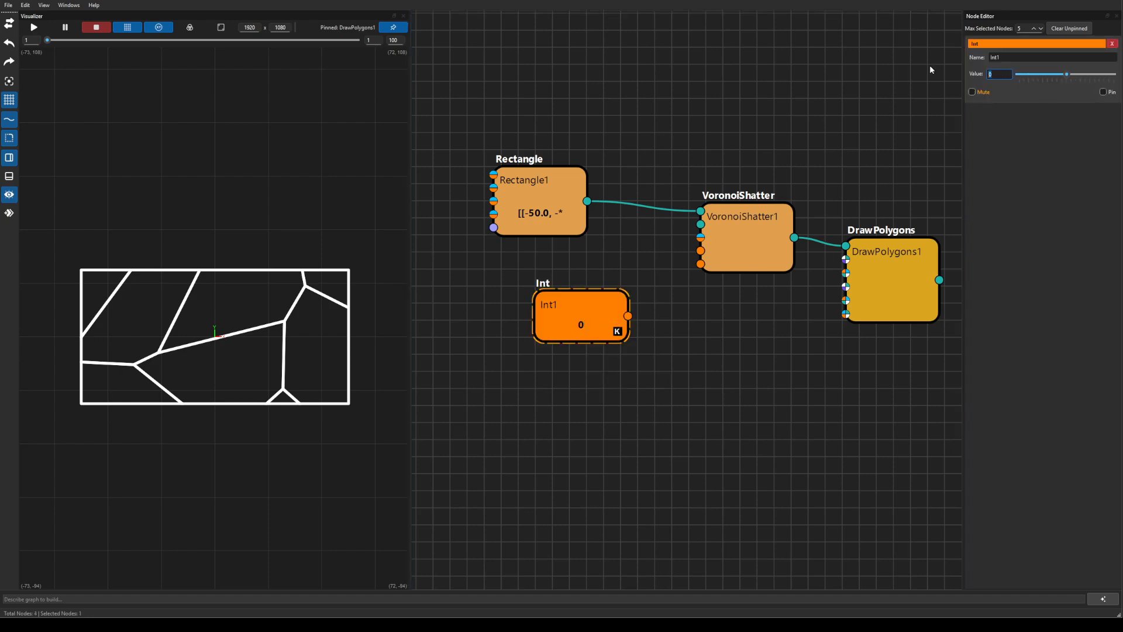
pyautogui.write('30')
# Clear the animation keys from Int1's value and move it beside VoronoiShatter1.
pyautogui.click(8, 214)
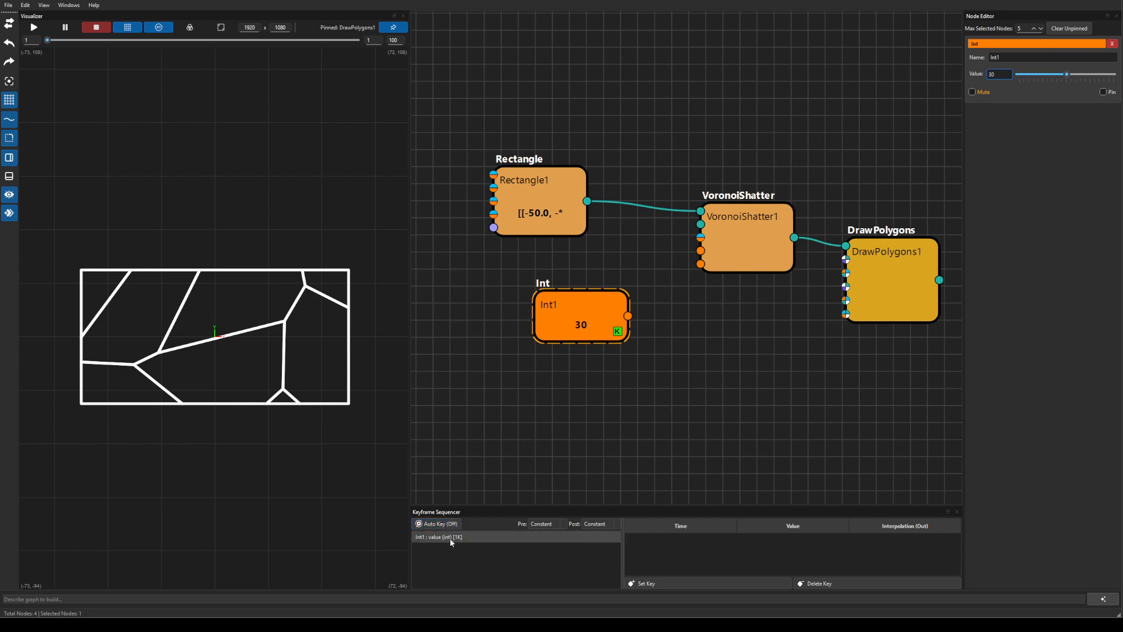
pyautogui.rightClick(577, 316)
pyautogui.moveTo(629, 342)
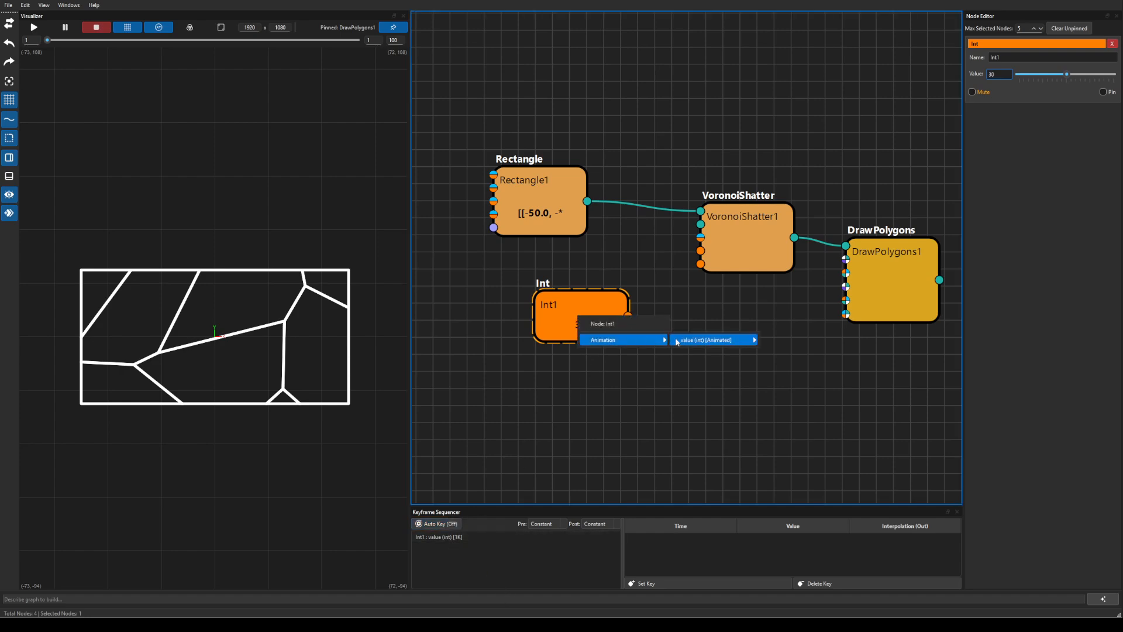
pyautogui.moveTo(676, 343)
pyautogui.click(798, 343)
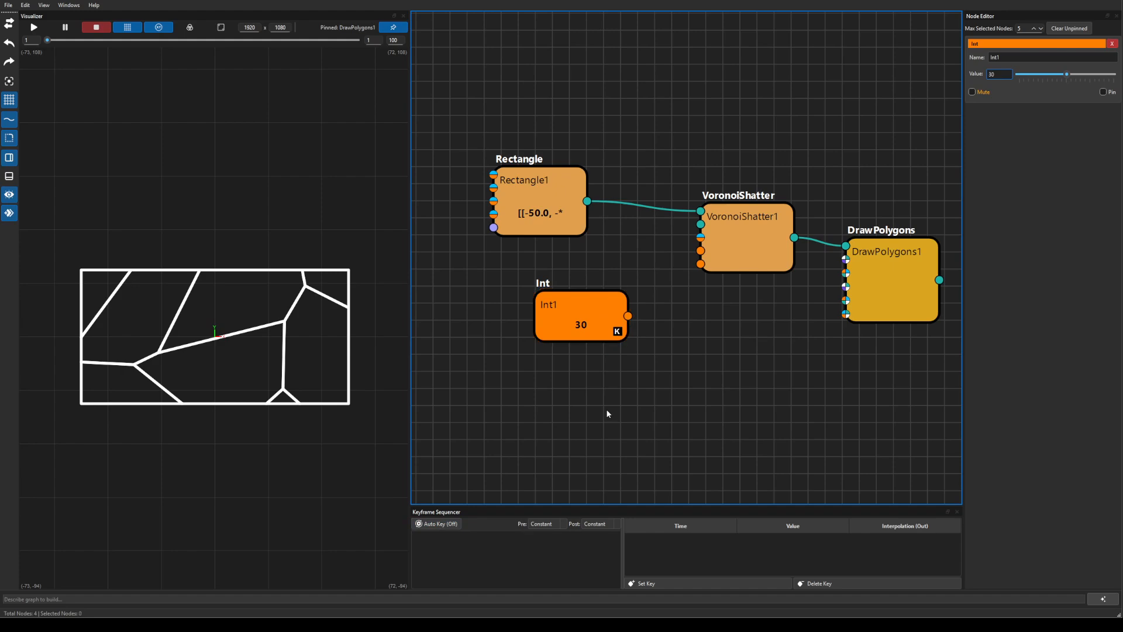
pyautogui.moveTo(581, 319); pyautogui.dragTo(553, 304)
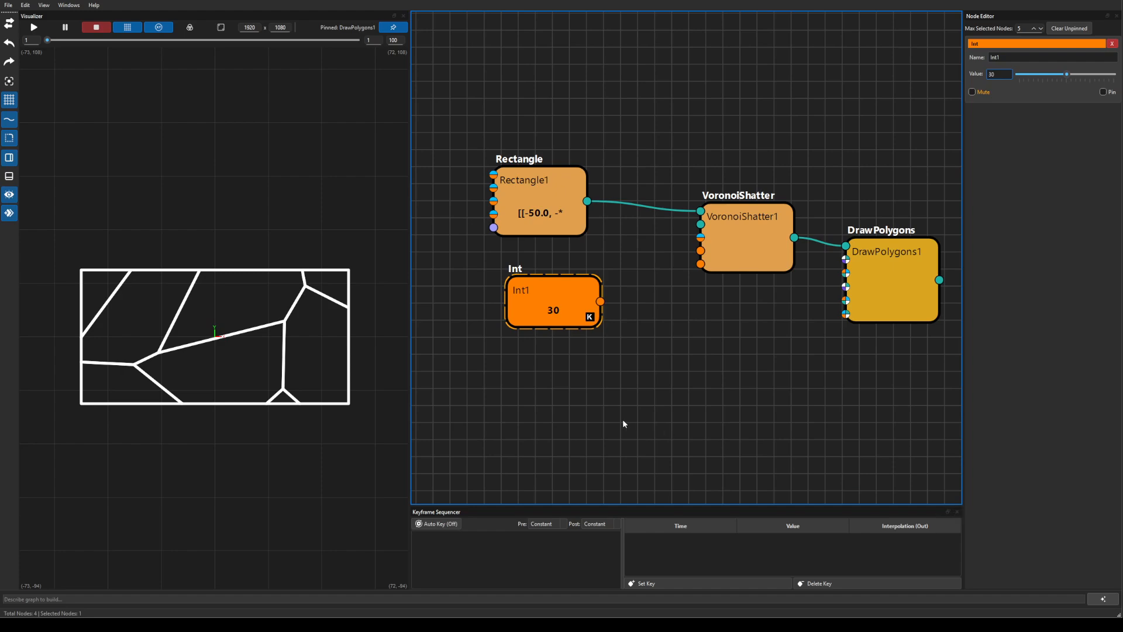
# Wire Int1 into VoronoiShatter1's Num Random Points and raise its value to 60.
pyautogui.click(9, 212)
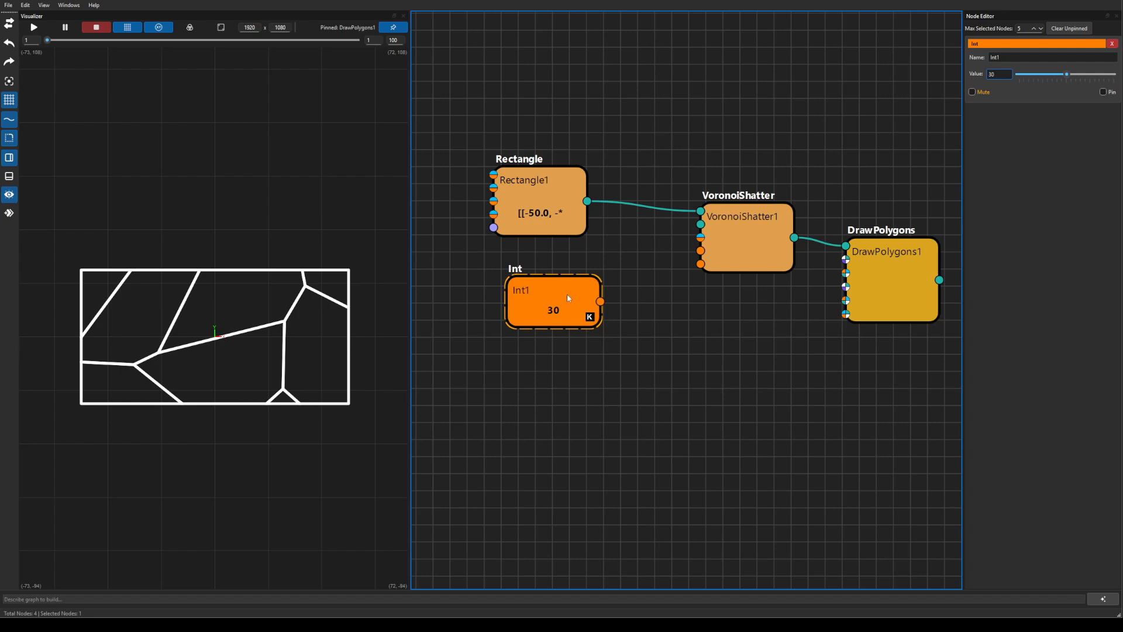
pyautogui.moveTo(568, 297); pyautogui.dragTo(704, 254)
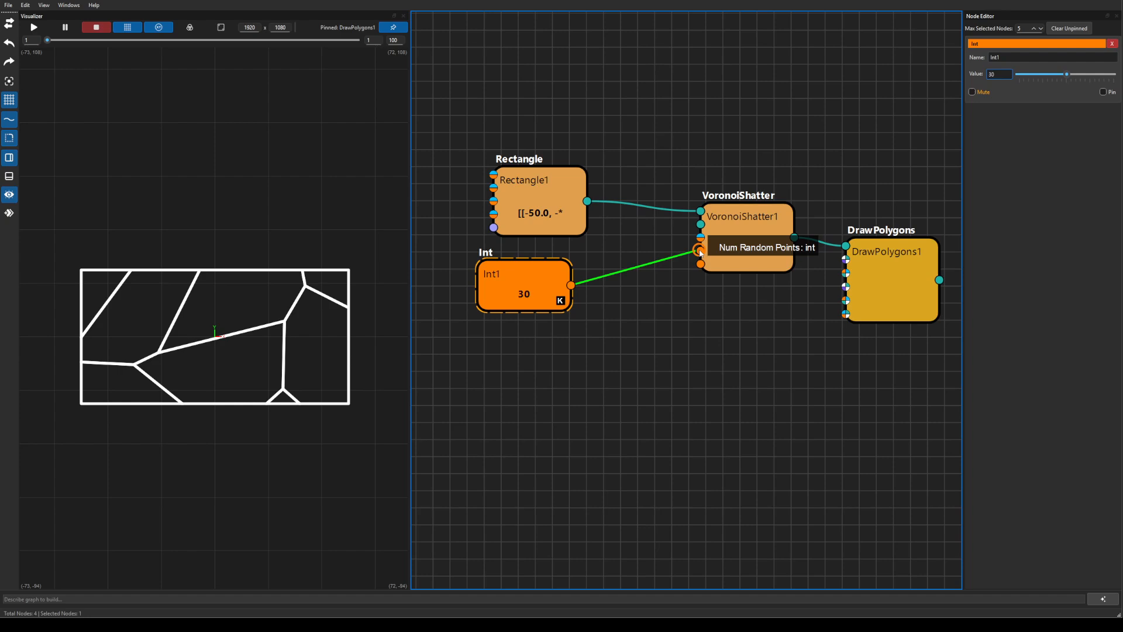
pyautogui.click(1075, 75)
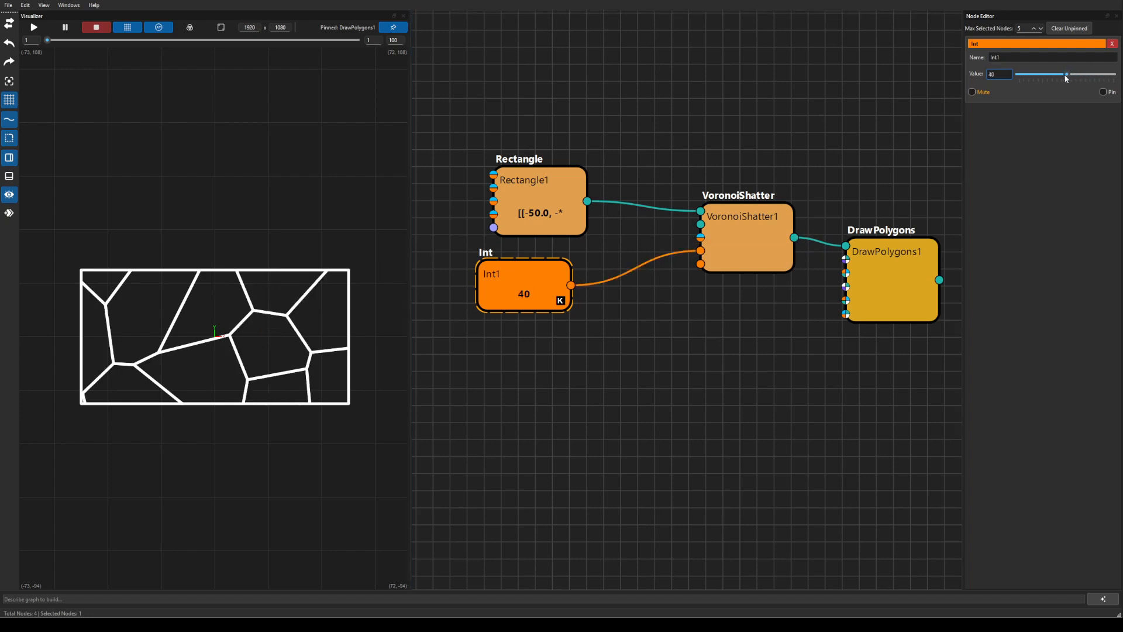
pyautogui.moveTo(1066, 75); pyautogui.dragTo(1116, 76)
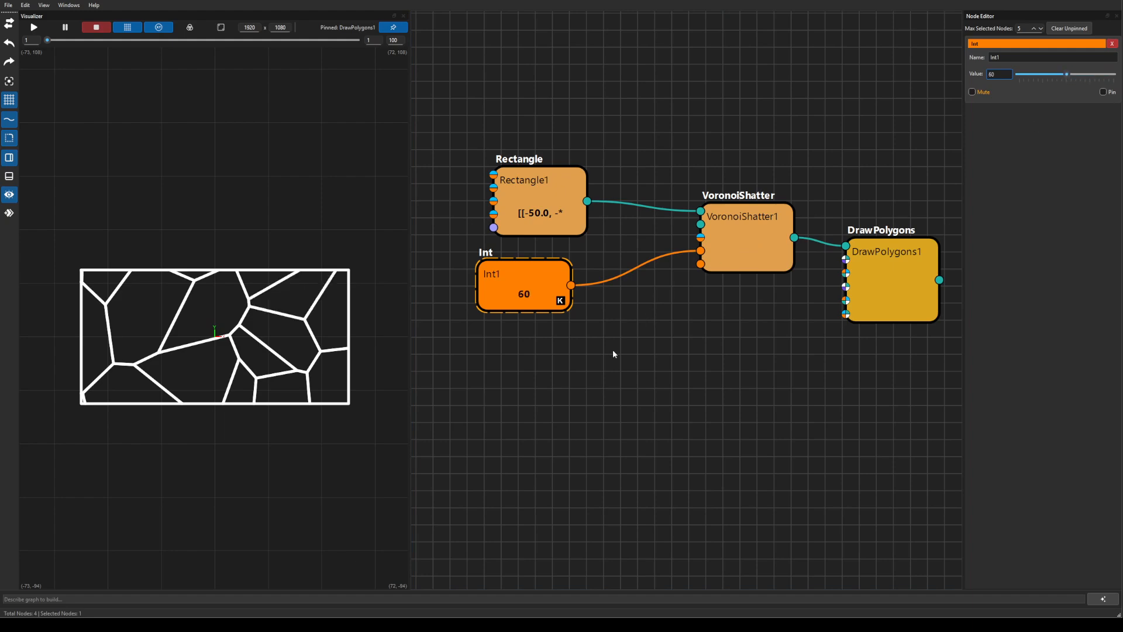
# Add a Float node valued 0.2 and connect it to DrawPolygons1's line thickness.
pyautogui.click(706, 406)
pyautogui.press('Tab')
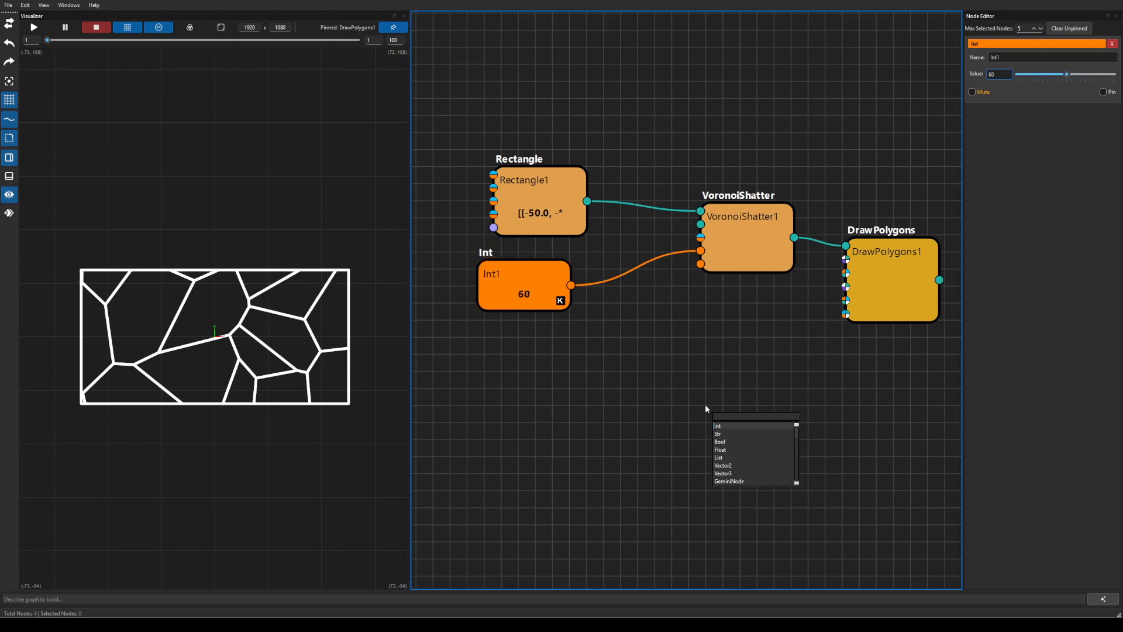
pyautogui.write('float')
pyautogui.press('Return')
pyautogui.click(702, 400)
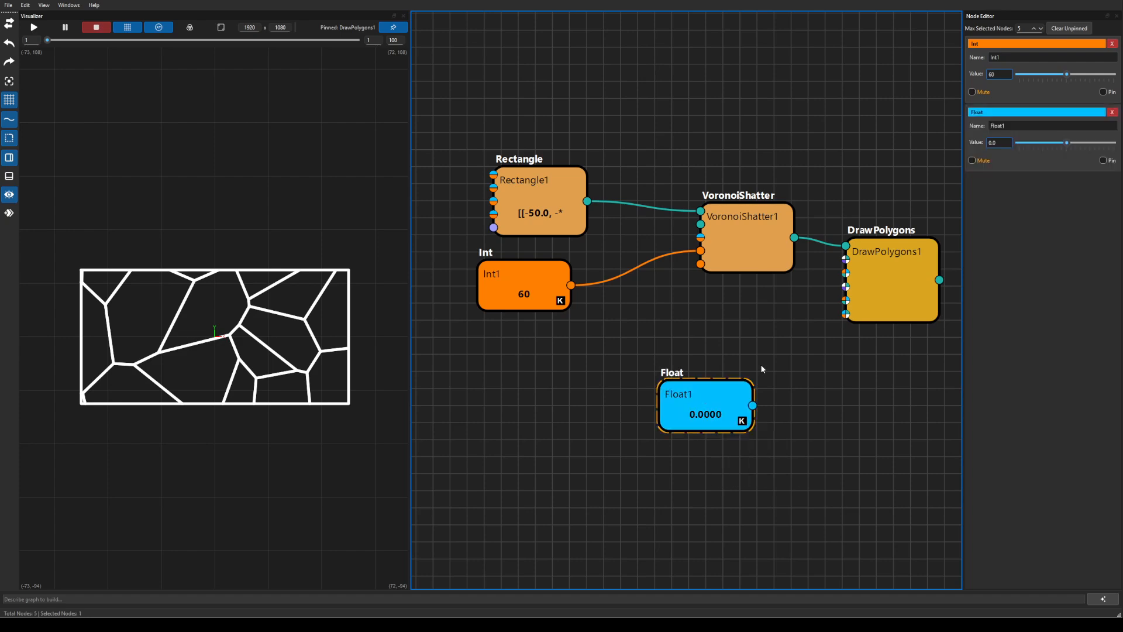
pyautogui.click(991, 143)
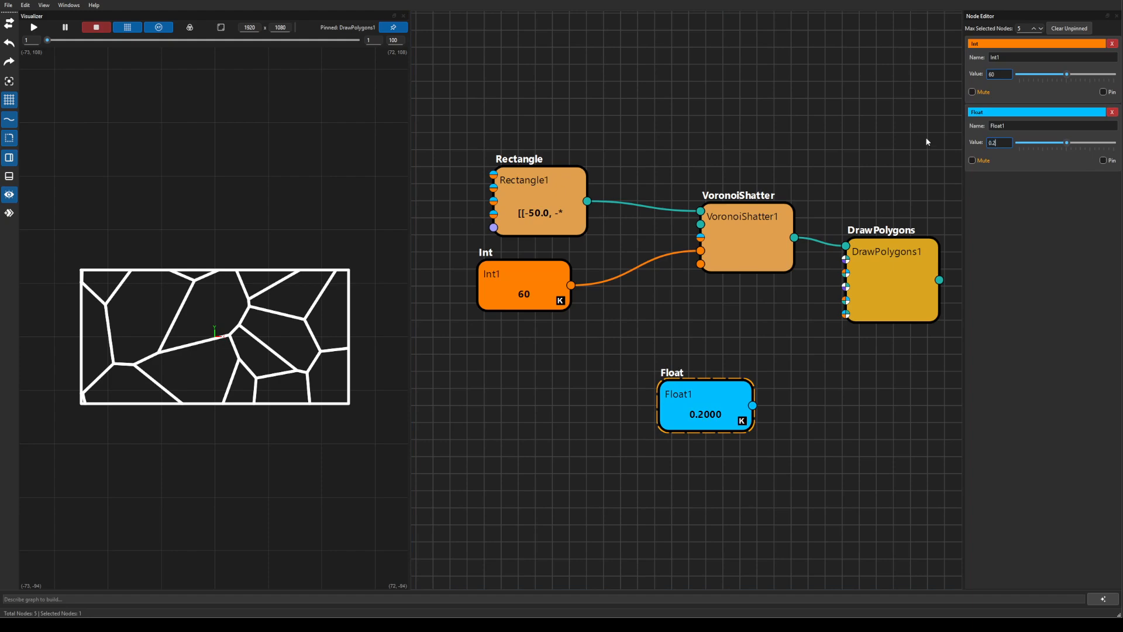
pyautogui.write('0.2')
pyautogui.moveTo(754, 406); pyautogui.dragTo(846, 315)
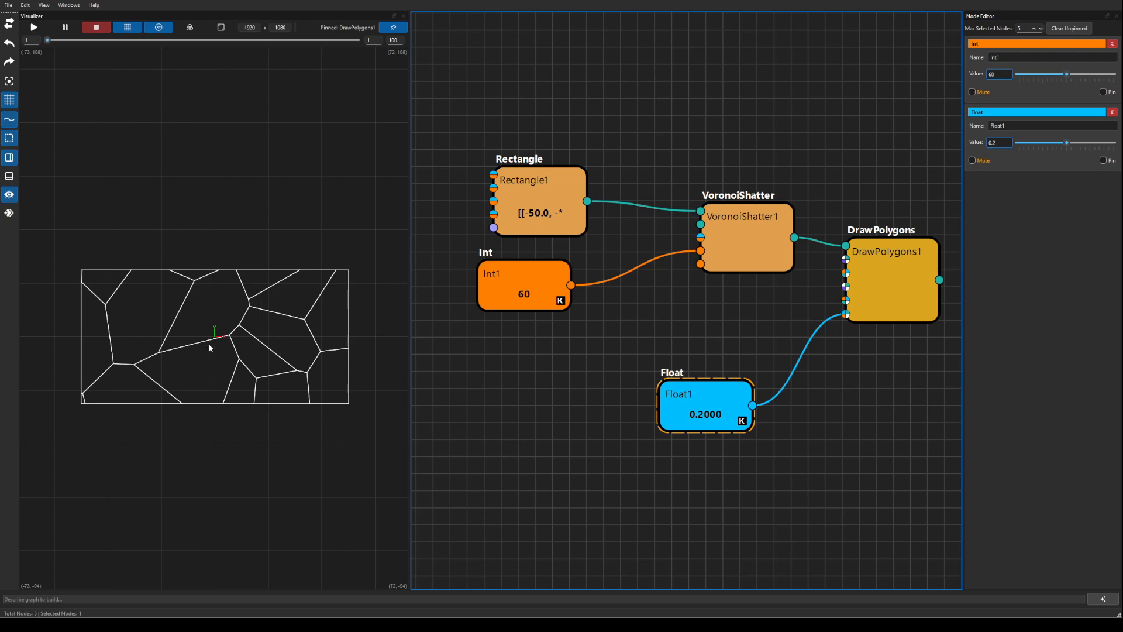
# Hide the preview's axes and grid, then rearrange the Float and VoronoiShatter1 nodes.
pyautogui.click(158, 27)
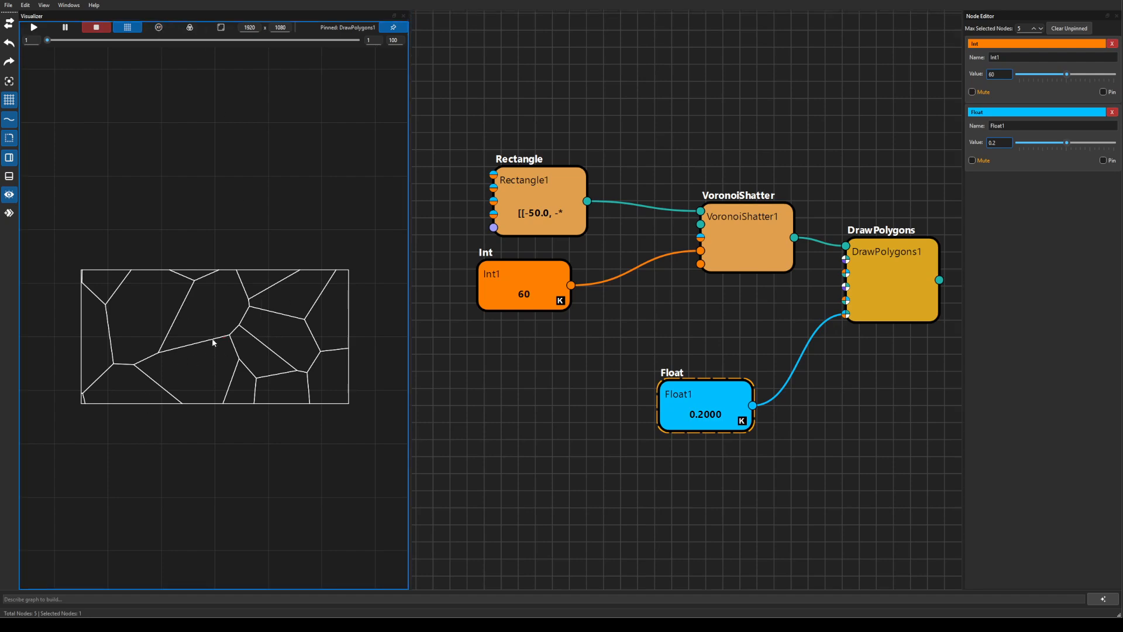
pyautogui.moveTo(213, 341); pyautogui.dragTo(219, 292)
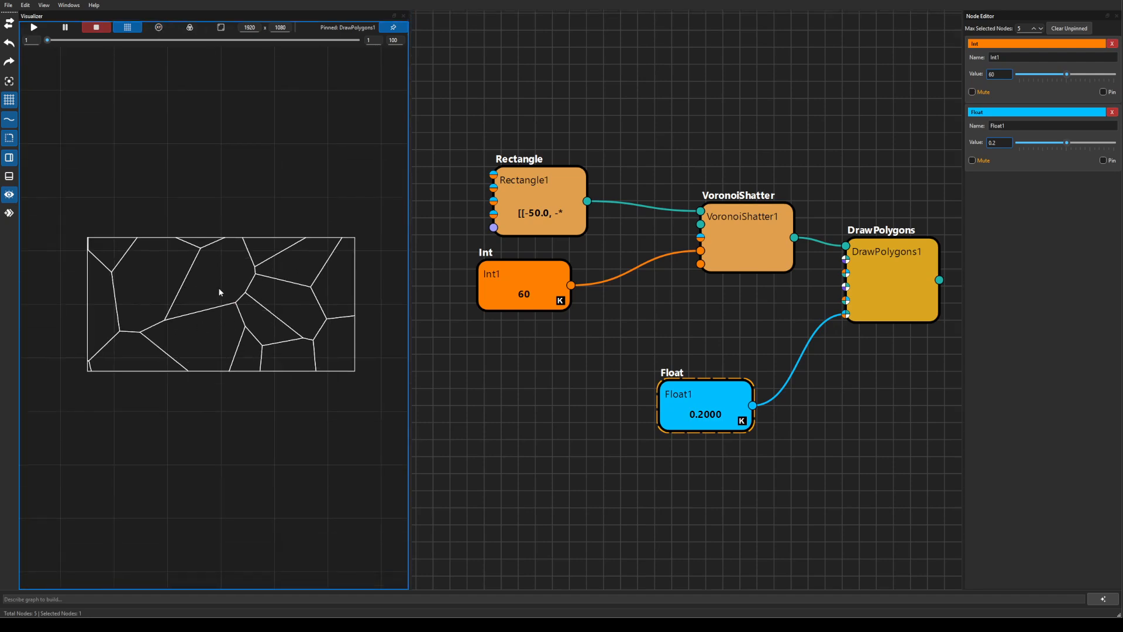
pyautogui.click(127, 27)
pyautogui.scroll(2, 195, 308)
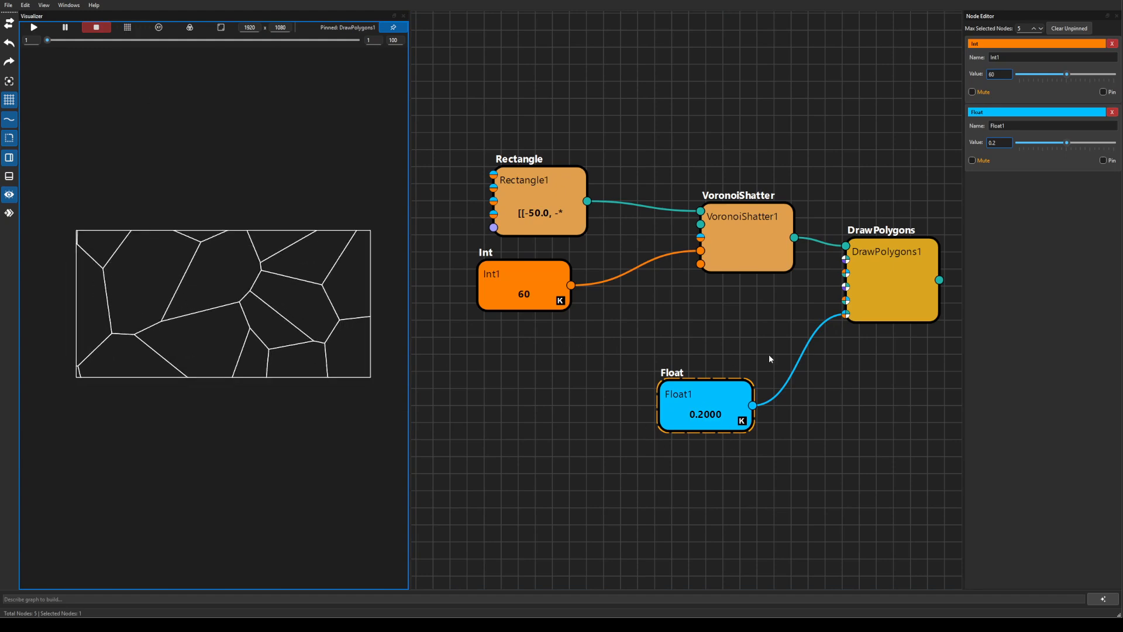
pyautogui.moveTo(773, 336); pyautogui.dragTo(734, 310)
pyautogui.click(877, 268)
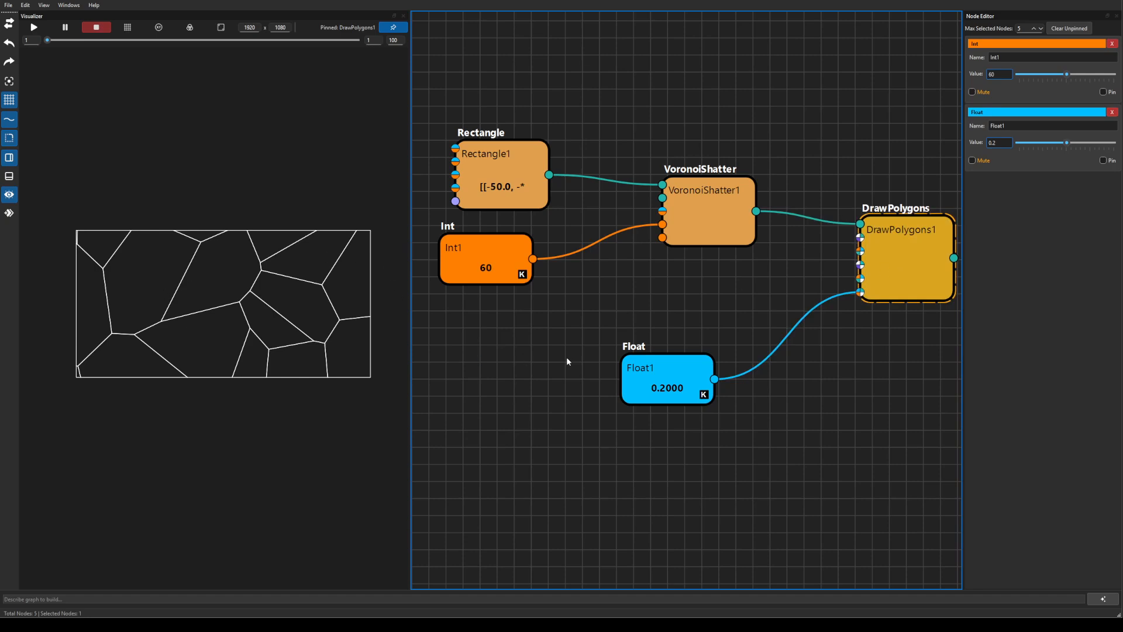
pyautogui.moveTo(668, 360); pyautogui.dragTo(666, 424)
pyautogui.moveTo(692, 211); pyautogui.dragTo(665, 207)
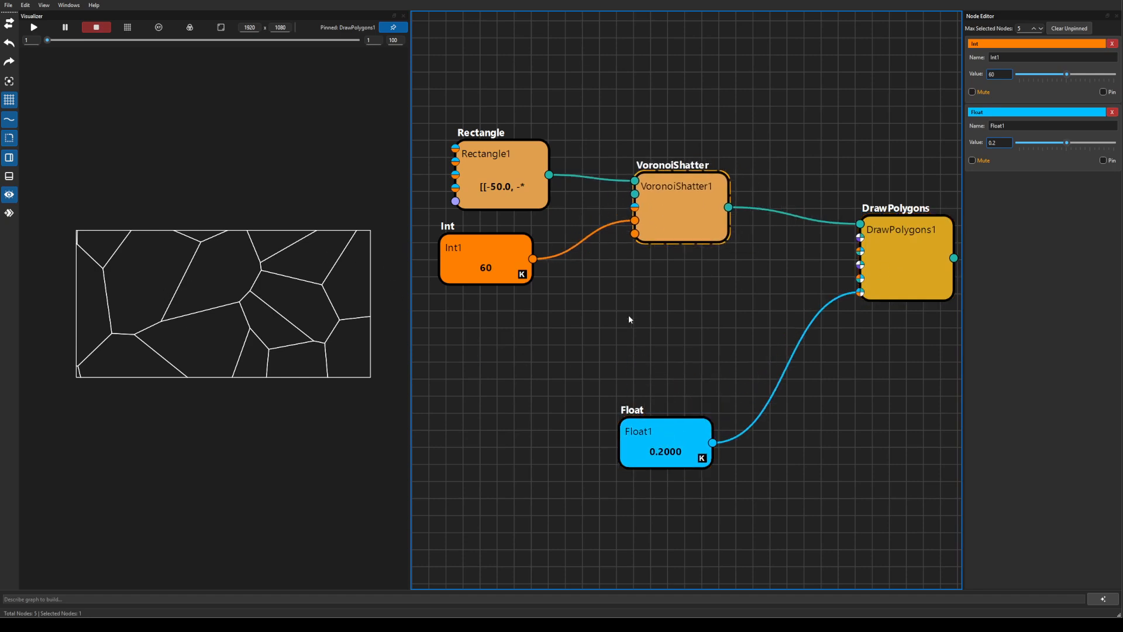
pyautogui.rightClick(629, 317)
pyautogui.write('col')
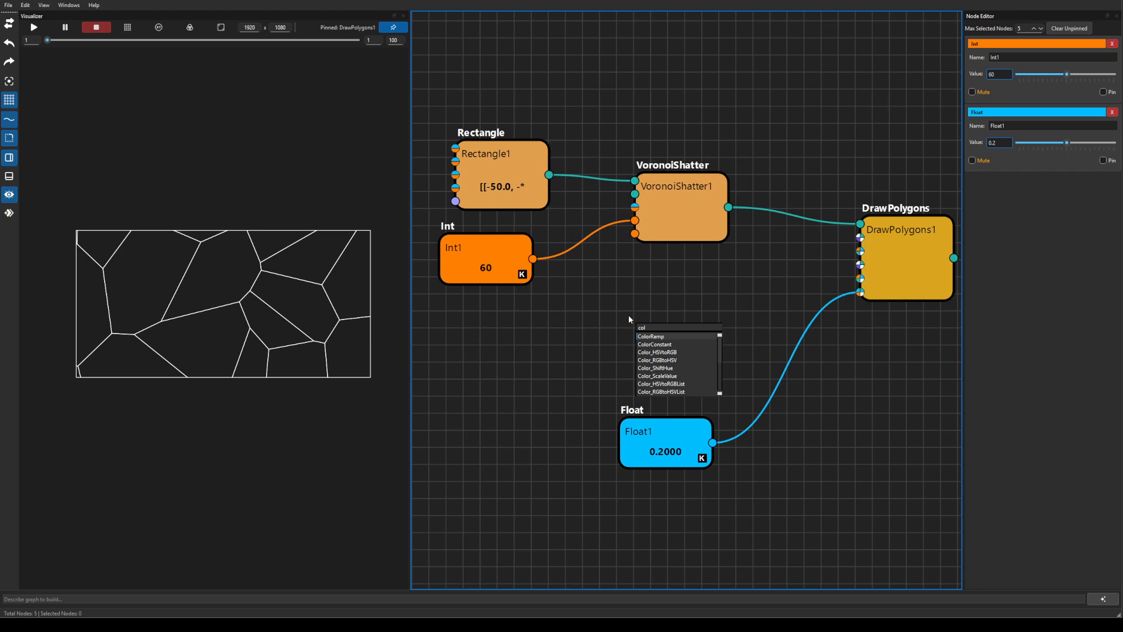
pyautogui.press('Down')
pyautogui.press('Return')
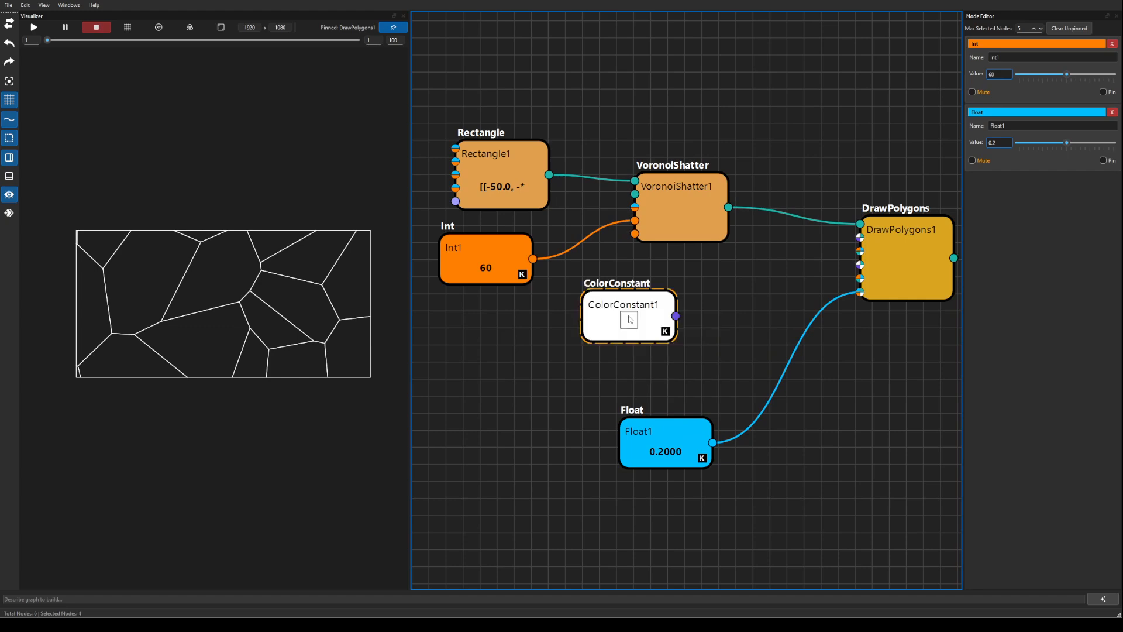
pyautogui.click(630, 319)
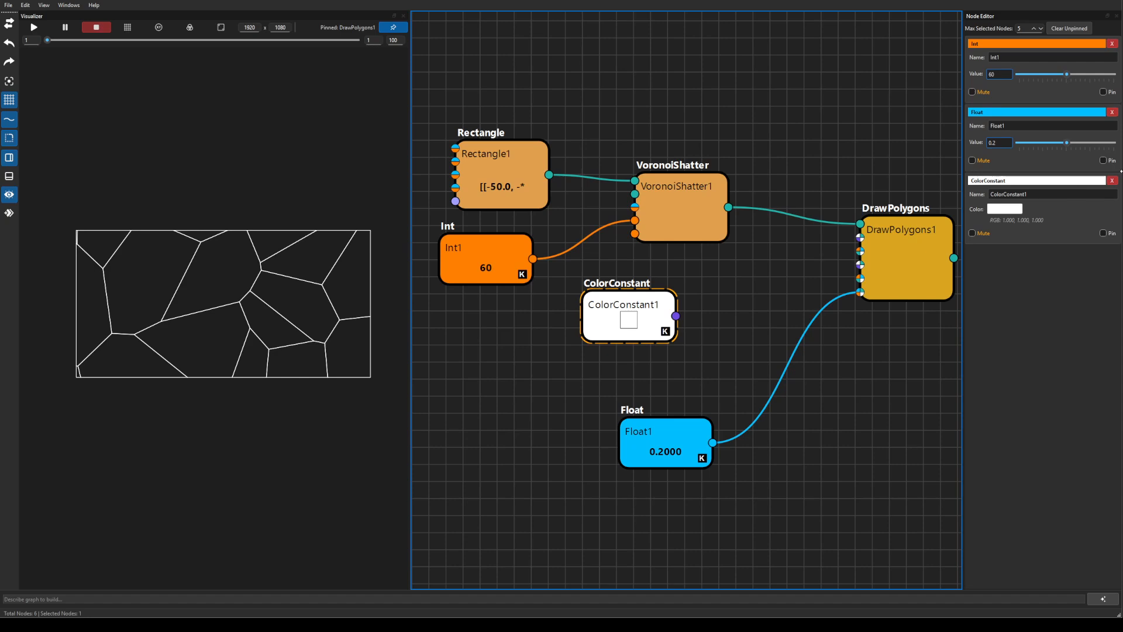
pyautogui.click(1004, 209)
pyautogui.click(556, 241)
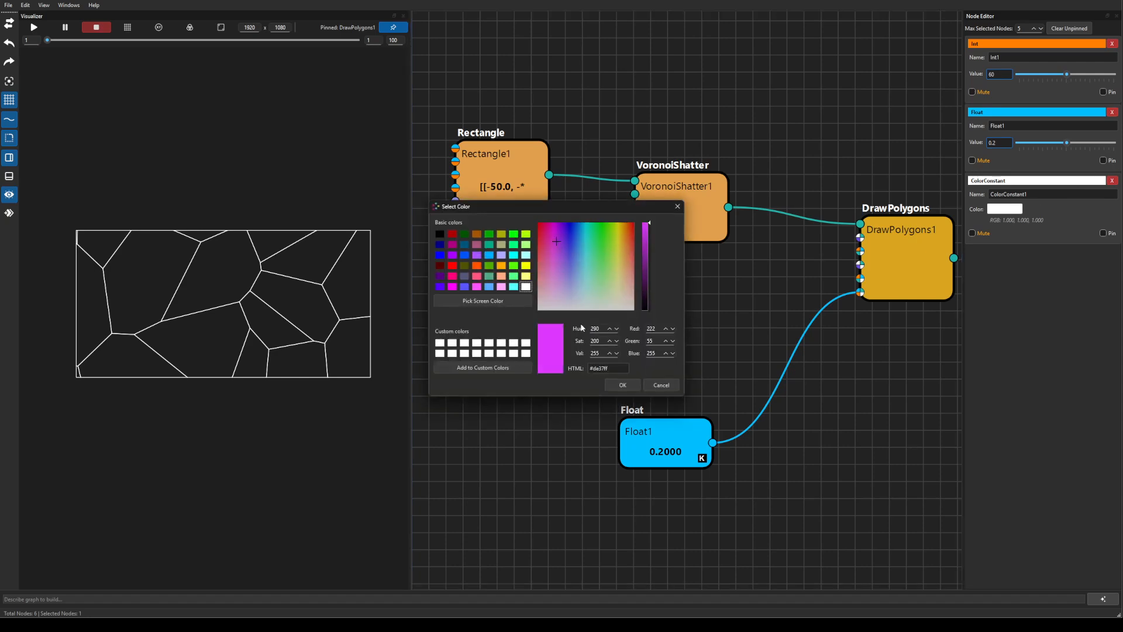
pyautogui.click(621, 383)
pyautogui.moveTo(676, 316); pyautogui.dragTo(857, 238)
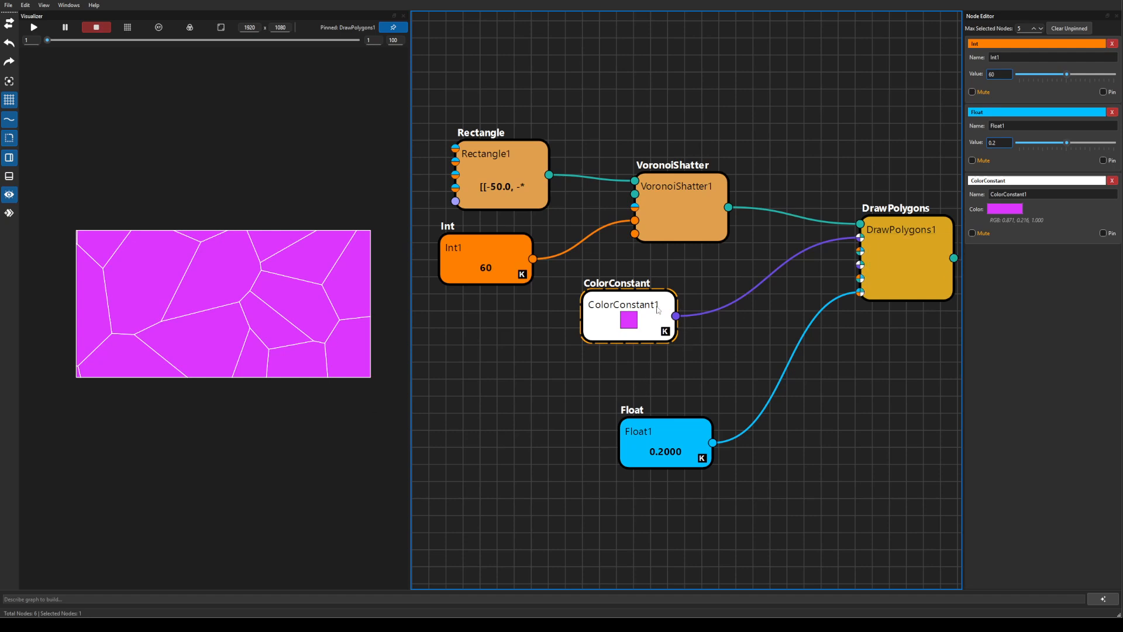
pyautogui.press('Delete')
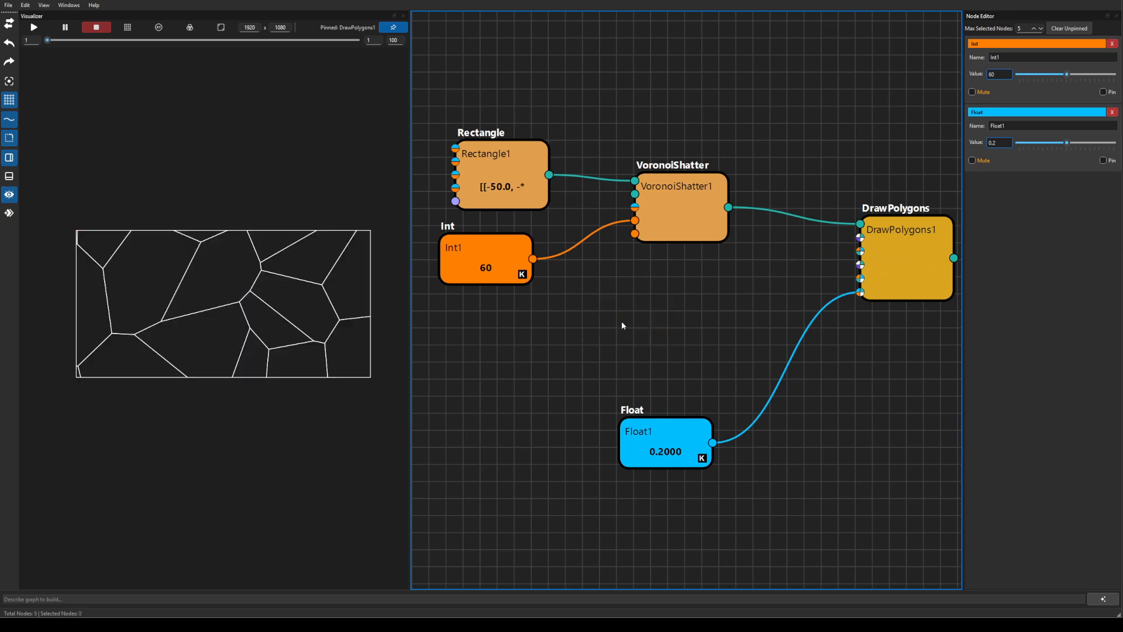
# Add a ColorRamp node via a 'ramp' search and place it near DrawPolygons1.
pyautogui.press('Tab')
pyautogui.write('ra')
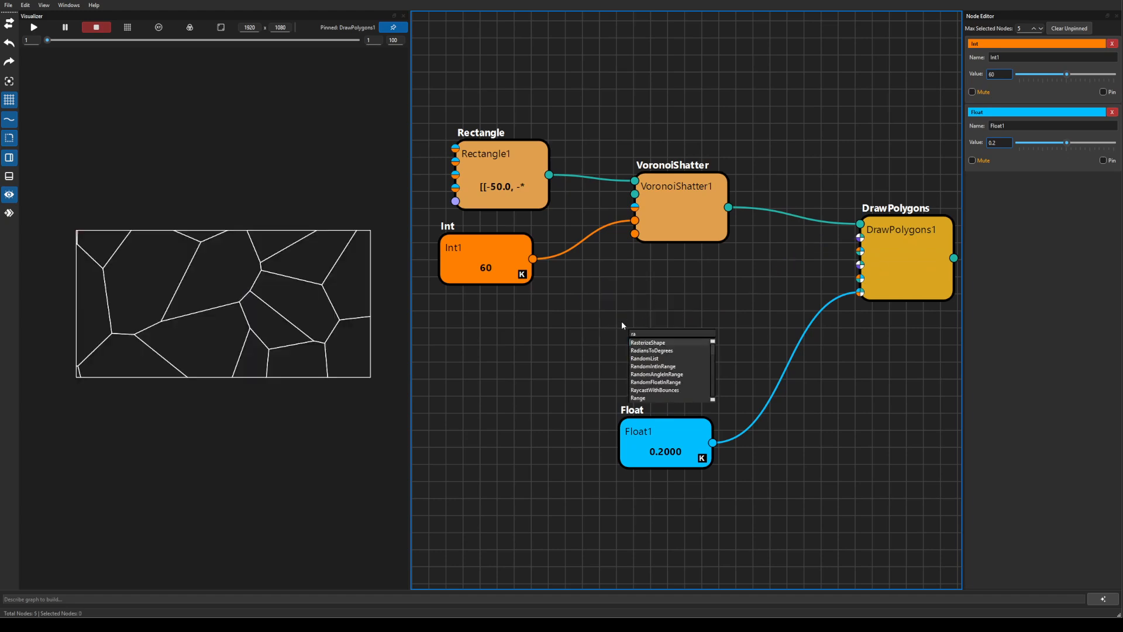
pyautogui.write('mp')
pyautogui.press('Return')
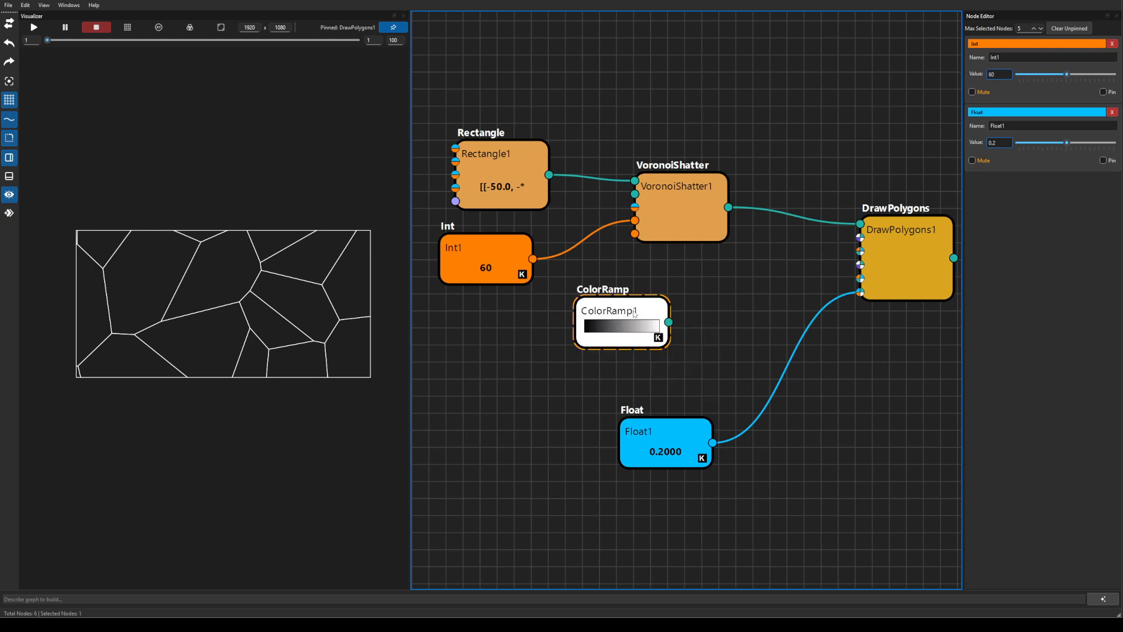
pyautogui.moveTo(643, 342); pyautogui.dragTo(632, 334)
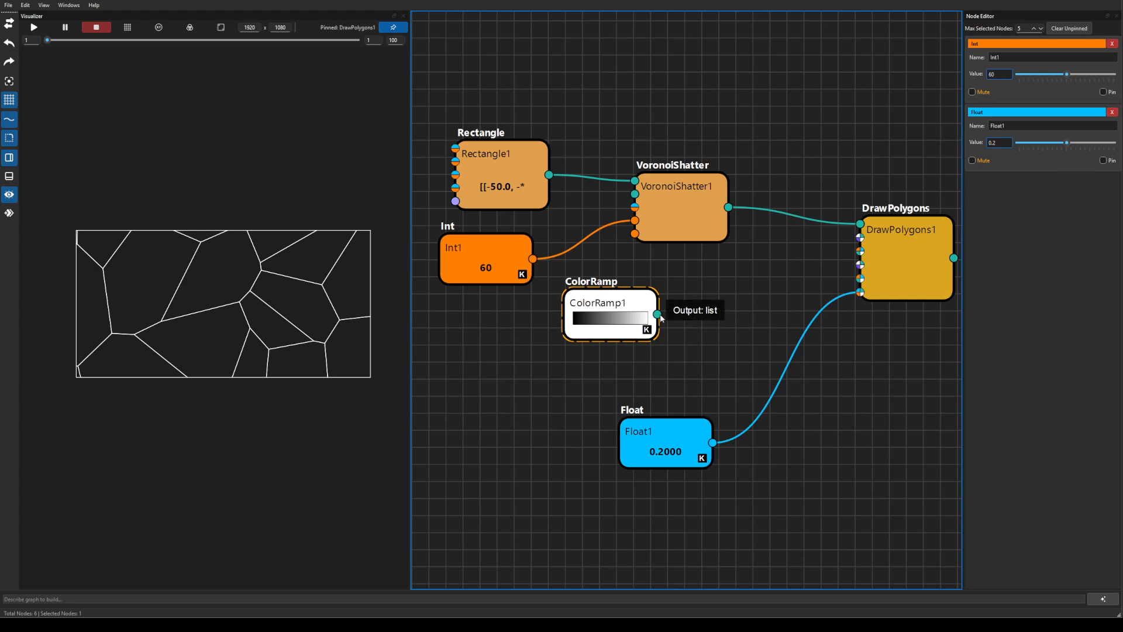
pyautogui.moveTo(658, 314); pyautogui.dragTo(591, 325)
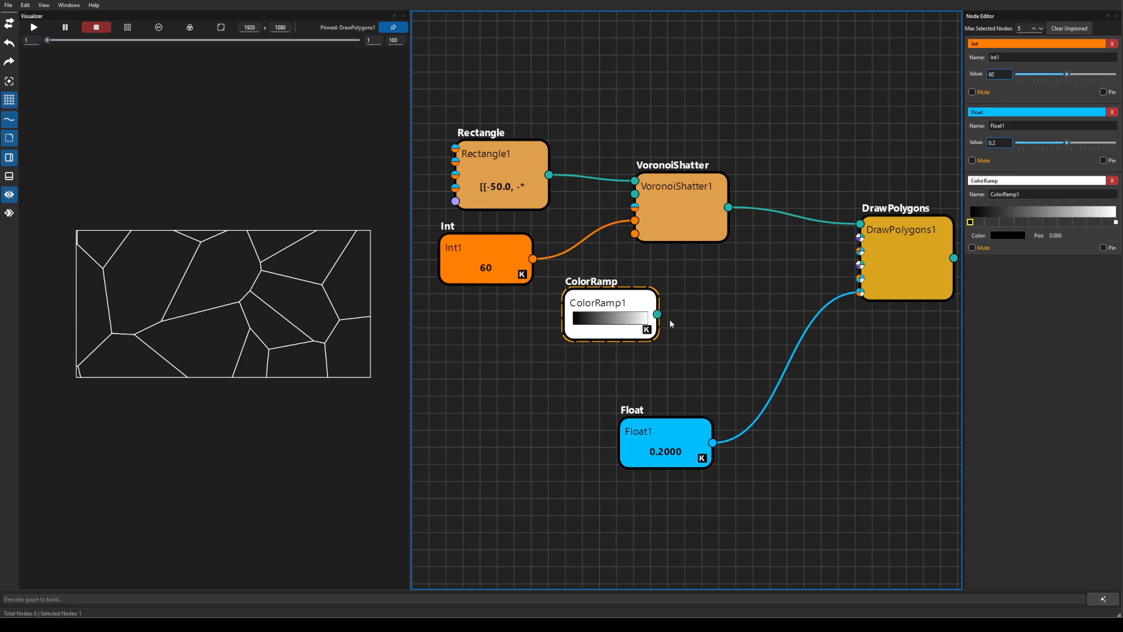
pyautogui.moveTo(737, 284); pyautogui.dragTo(656, 306)
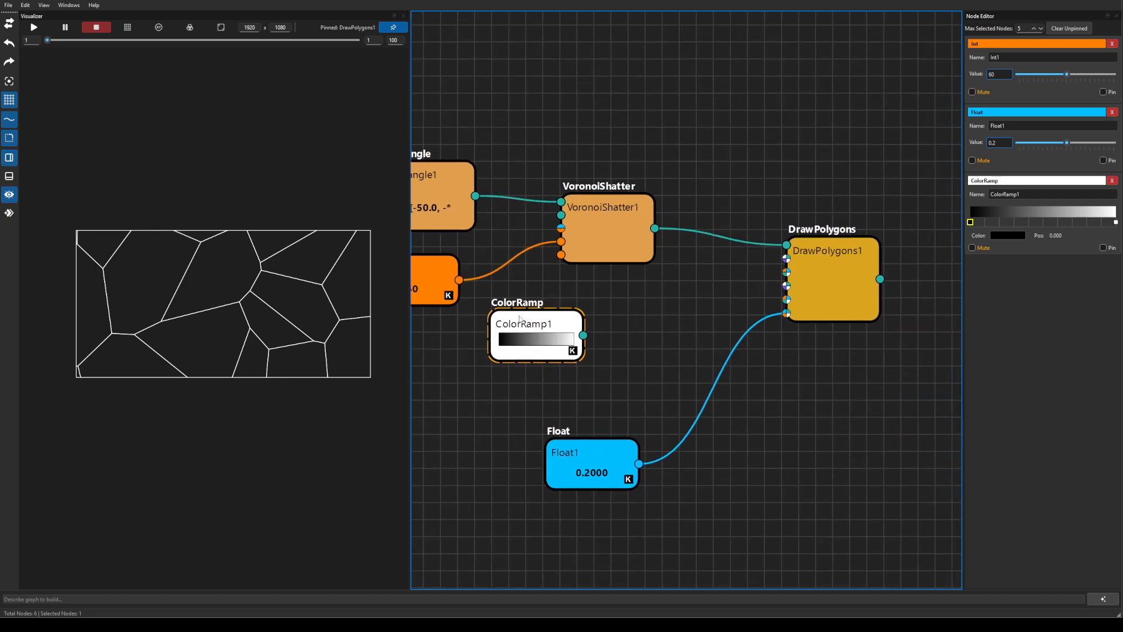
pyautogui.moveTo(579, 351); pyautogui.dragTo(558, 360)
# Add a MapPointsToGradient node and place it next to DrawPolygons1.
pyautogui.rightClick(615, 319)
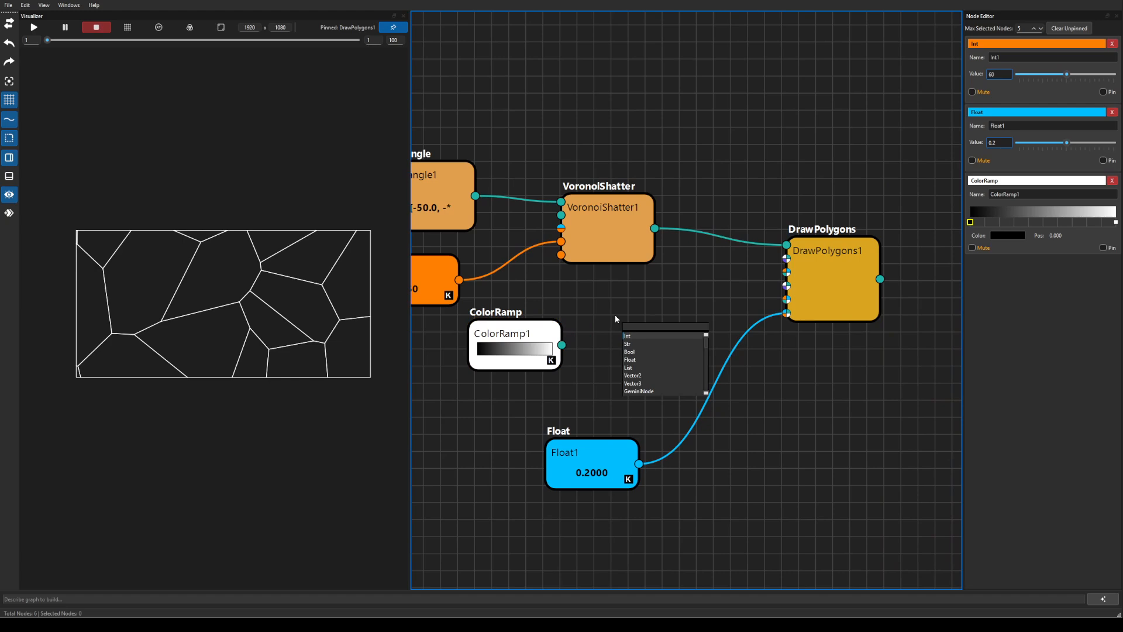
pyautogui.write('map')
pyautogui.press('Down')
pyautogui.press('Down')
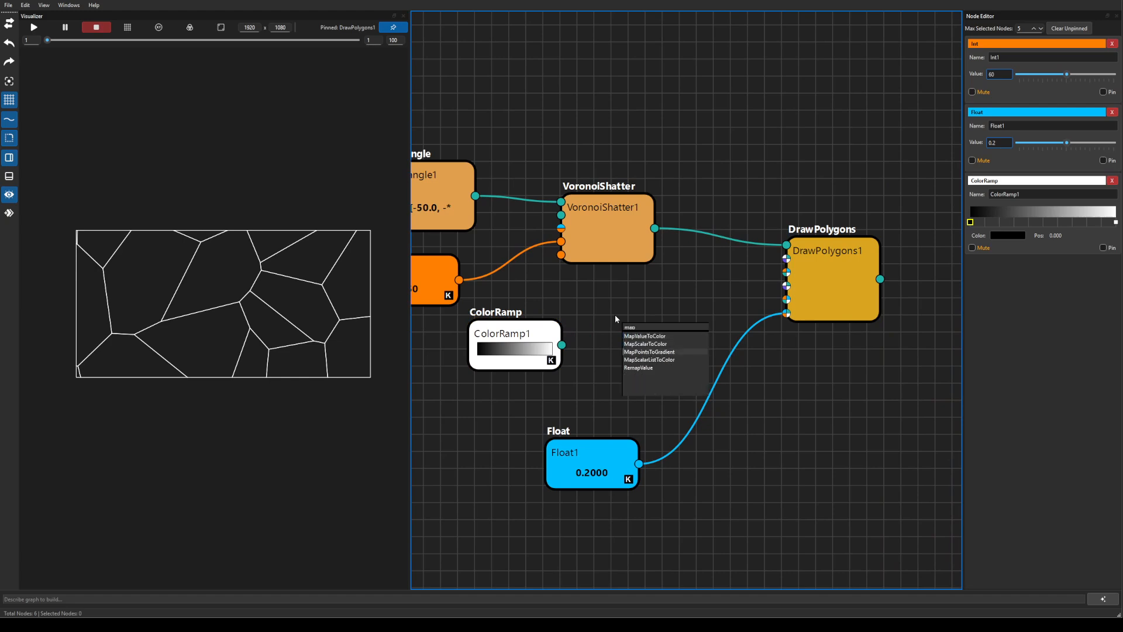
pyautogui.press('Return')
pyautogui.moveTo(616, 319); pyautogui.dragTo(686, 316)
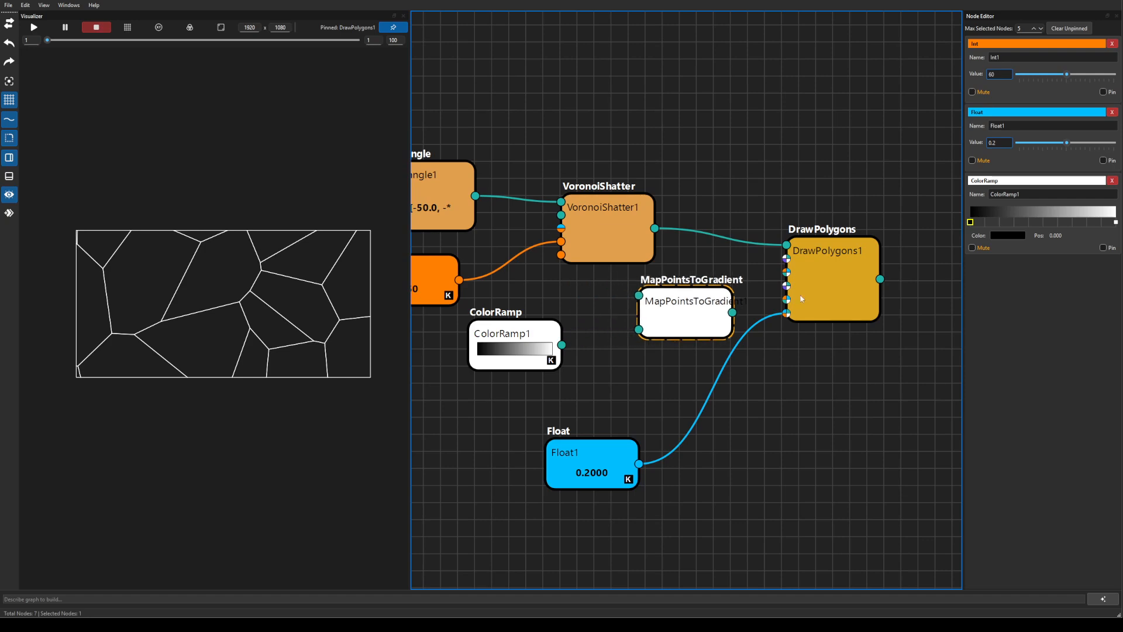
pyautogui.moveTo(839, 289); pyautogui.dragTo(866, 311)
pyautogui.moveTo(660, 308); pyautogui.dragTo(712, 311)
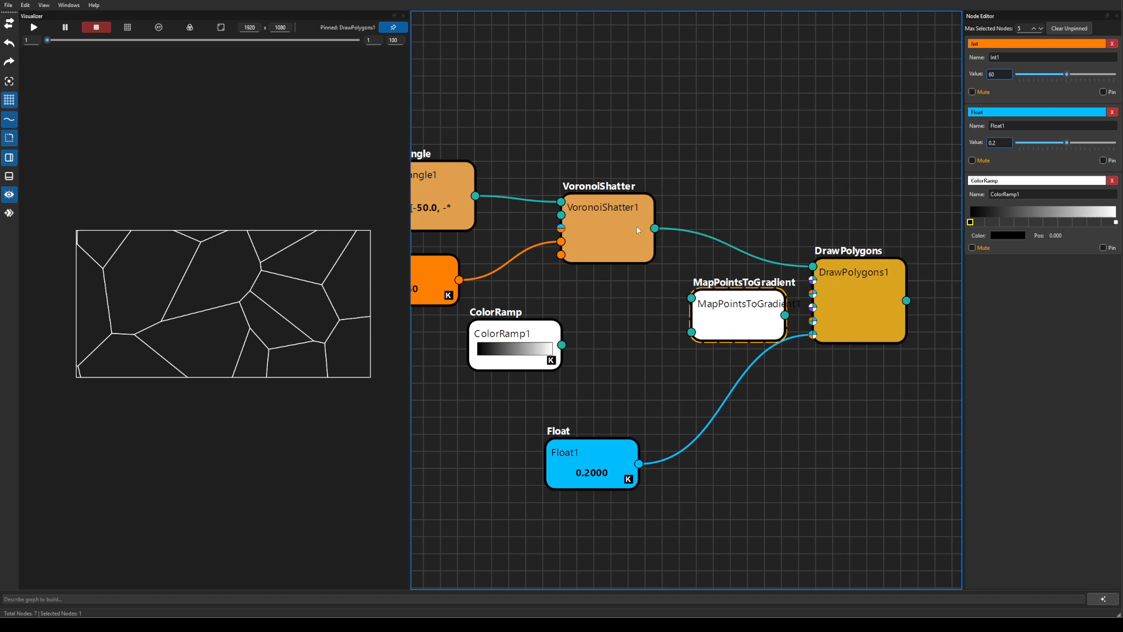
# Wire VoronoiShatter1 and ColorRamp1 into MapPointsToGradient1, and its output into DrawPolygons1's fill colour.
pyautogui.moveTo(655, 228); pyautogui.dragTo(692, 298)
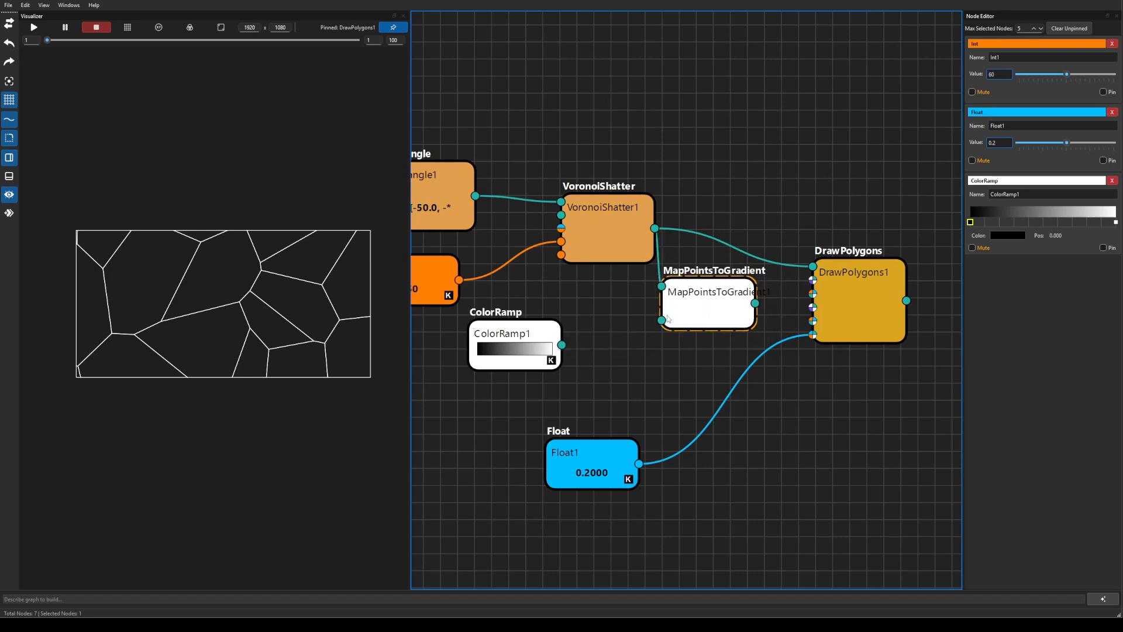
pyautogui.moveTo(561, 344); pyautogui.dragTo(662, 321)
pyautogui.moveTo(755, 303); pyautogui.dragTo(812, 280)
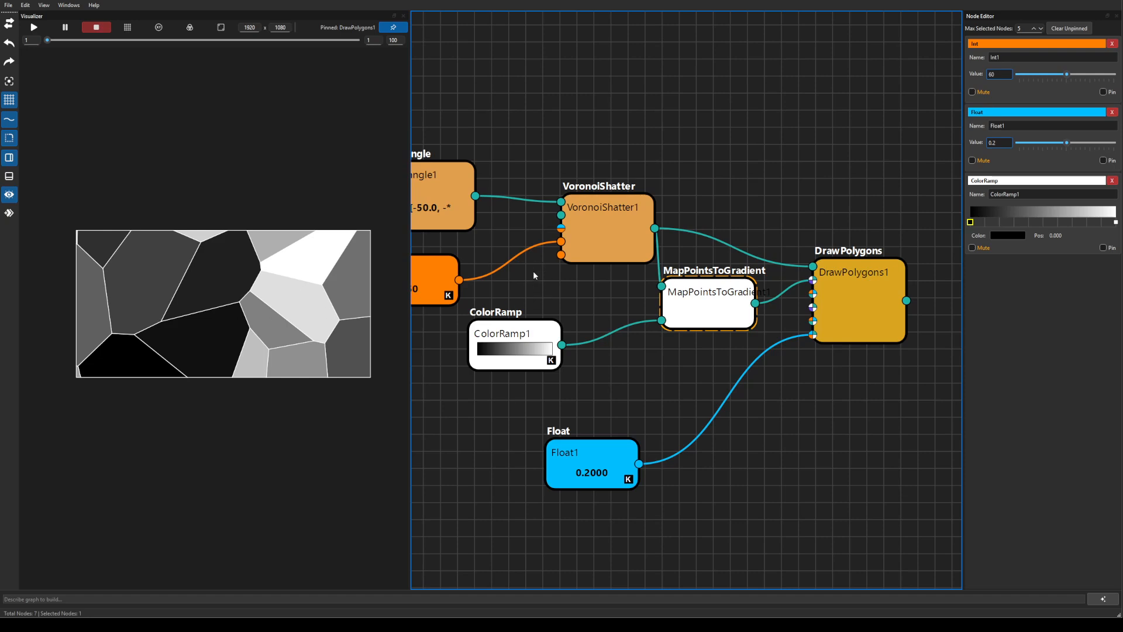
pyautogui.moveTo(506, 336); pyautogui.dragTo(545, 323)
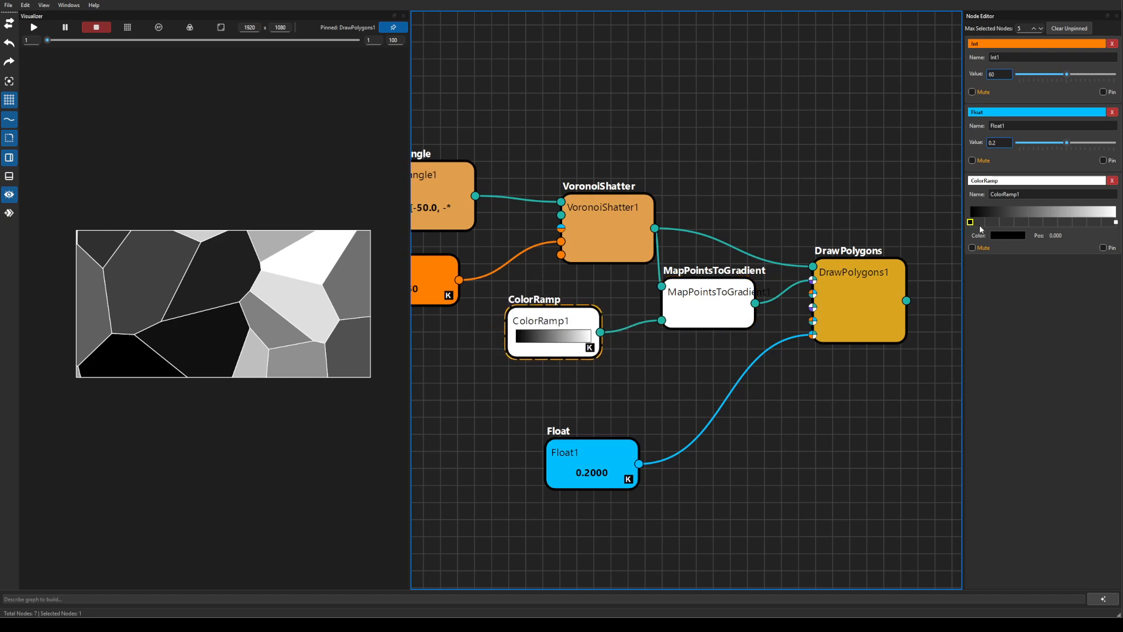
# Add a purple #7c01c3 colour stop at position 0.428 on the ramp.
pyautogui.click(1033, 221)
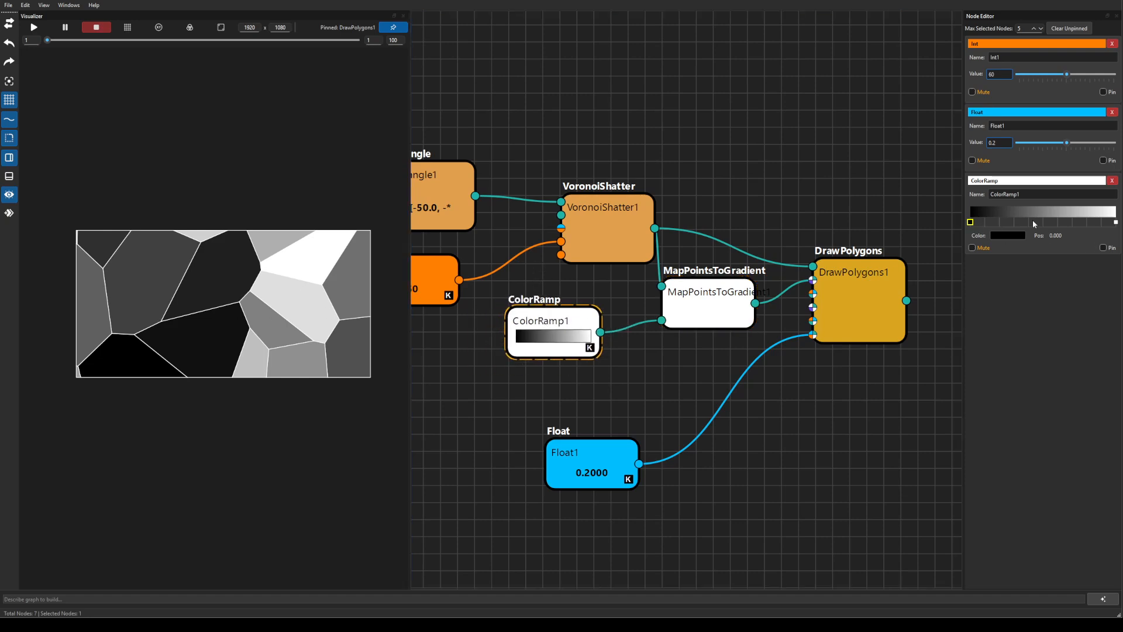
pyautogui.click(1006, 235)
pyautogui.click(556, 224)
pyautogui.click(651, 247)
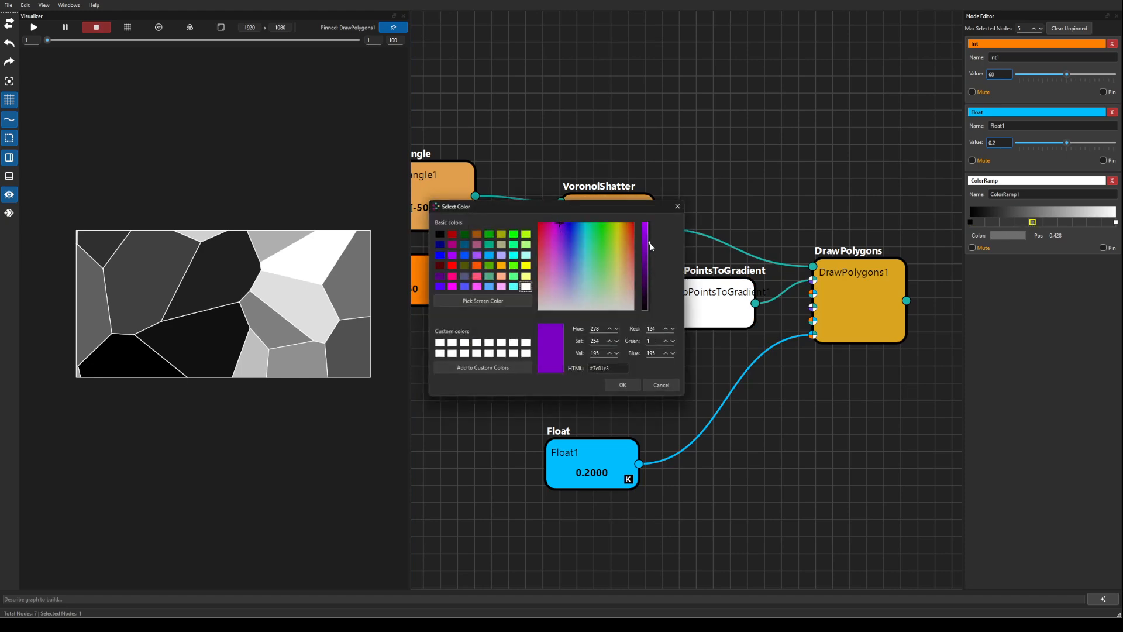
pyautogui.click(624, 382)
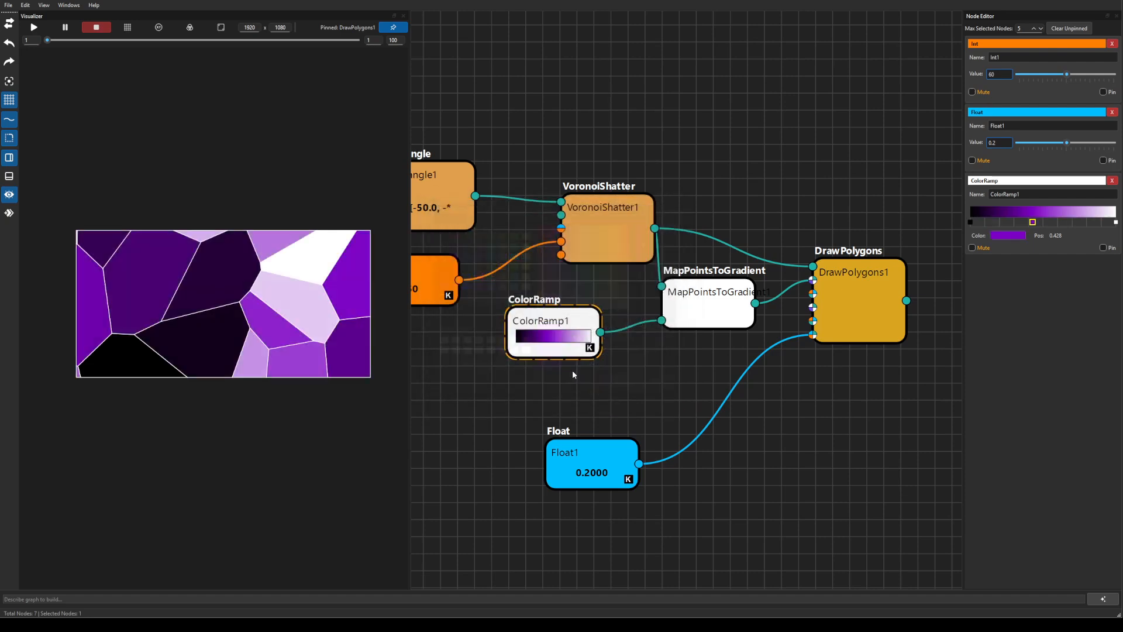
# Set the ramp's left stop to olive and its right stop to bright green.
pyautogui.click(970, 223)
pyautogui.click(1006, 235)
pyautogui.click(574, 227)
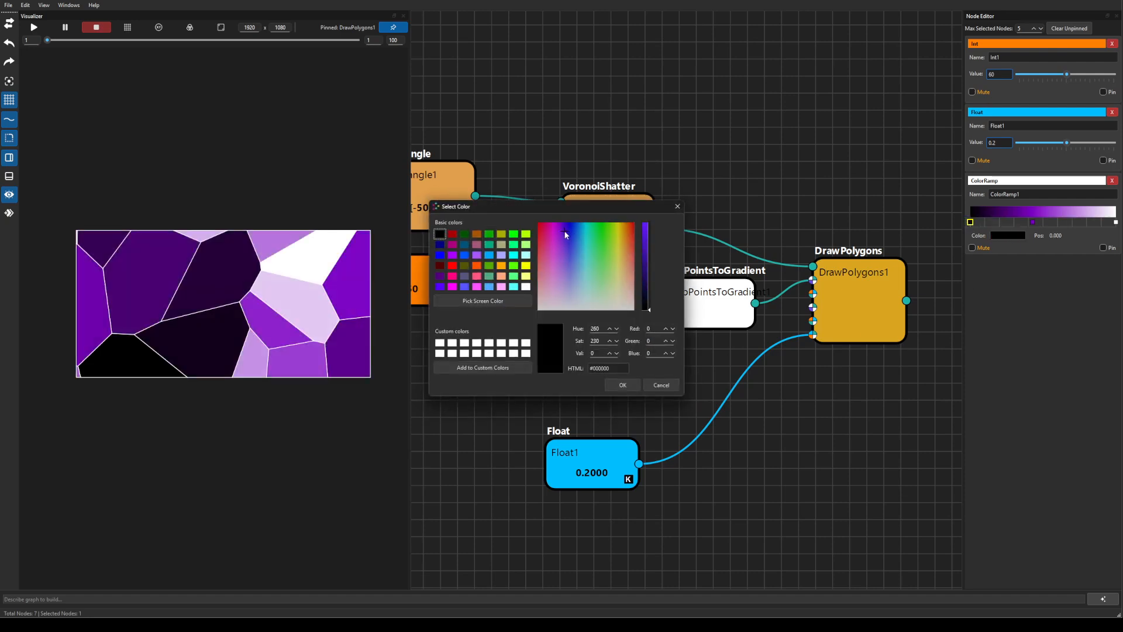
pyautogui.moveTo(575, 227); pyautogui.dragTo(618, 260)
pyautogui.click(651, 260)
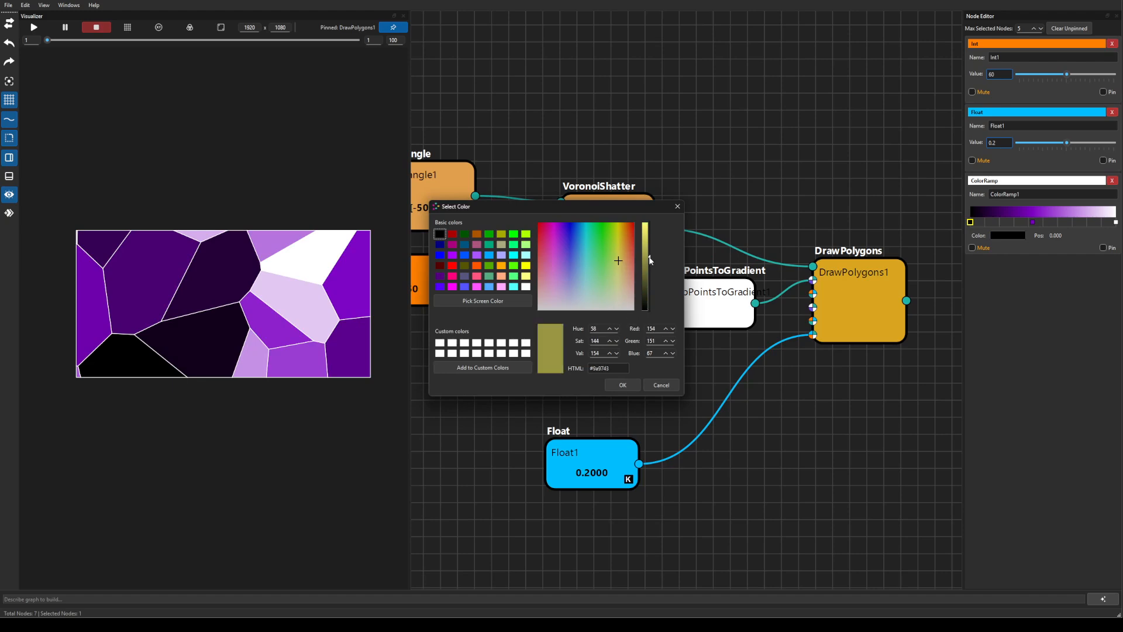
pyautogui.click(614, 384)
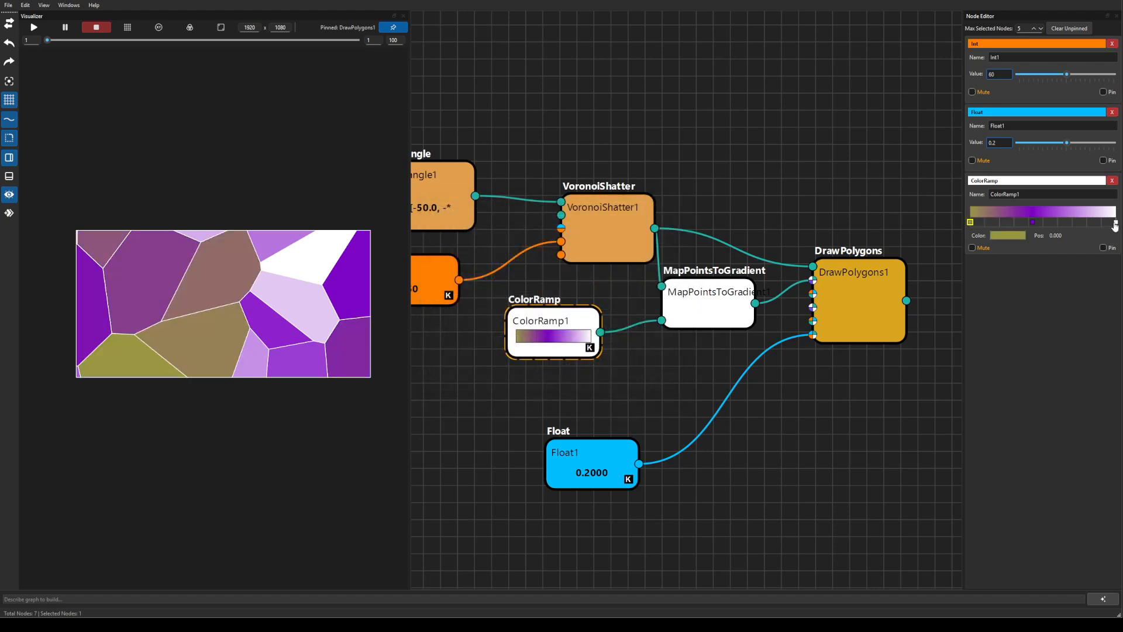
pyautogui.click(1115, 222)
pyautogui.click(1006, 235)
pyautogui.moveTo(611, 233)
pyautogui.mouseDown()
pyautogui.moveTo(567, 237)
pyautogui.moveTo(606, 237)
pyautogui.mouseUp()
pyautogui.click(622, 383)
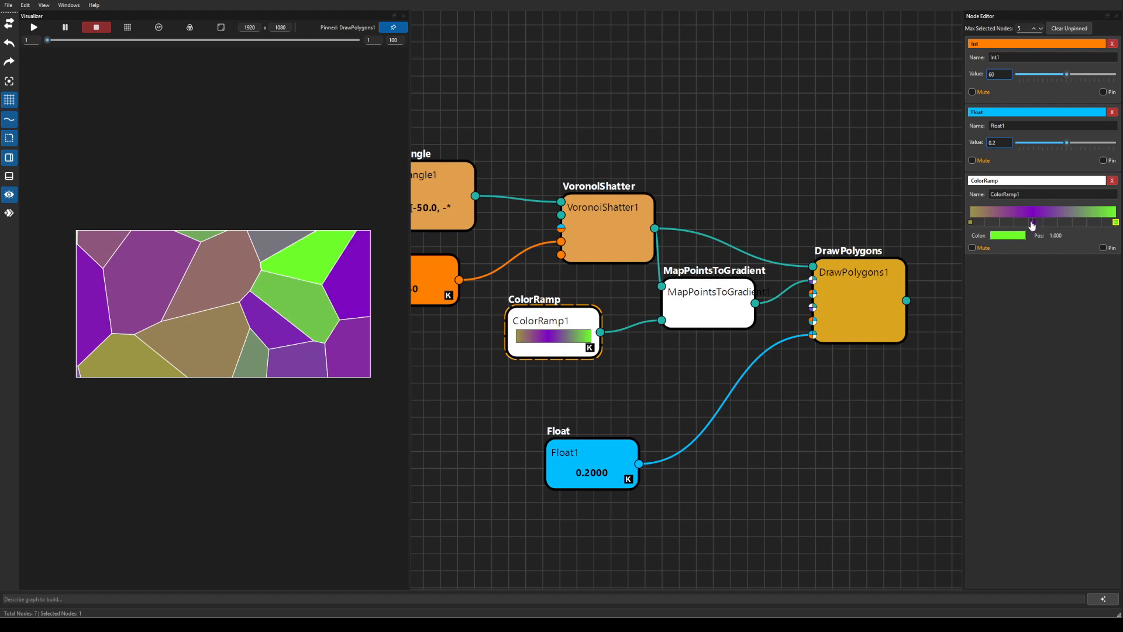
# Shift the purple stop slightly left, keeping the green stop at the ramp's end.
pyautogui.moveTo(1033, 222); pyautogui.dragTo(1019, 222)
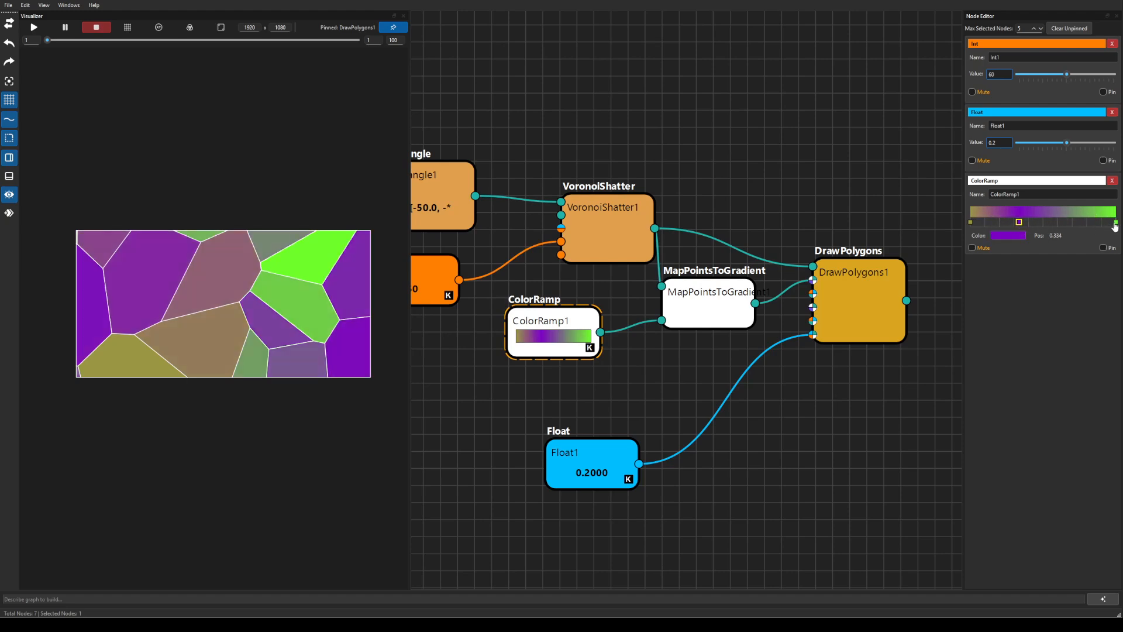
pyautogui.moveTo(1116, 222); pyautogui.dragTo(1093, 222)
pyautogui.moveTo(1019, 223); pyautogui.dragTo(1116, 222)
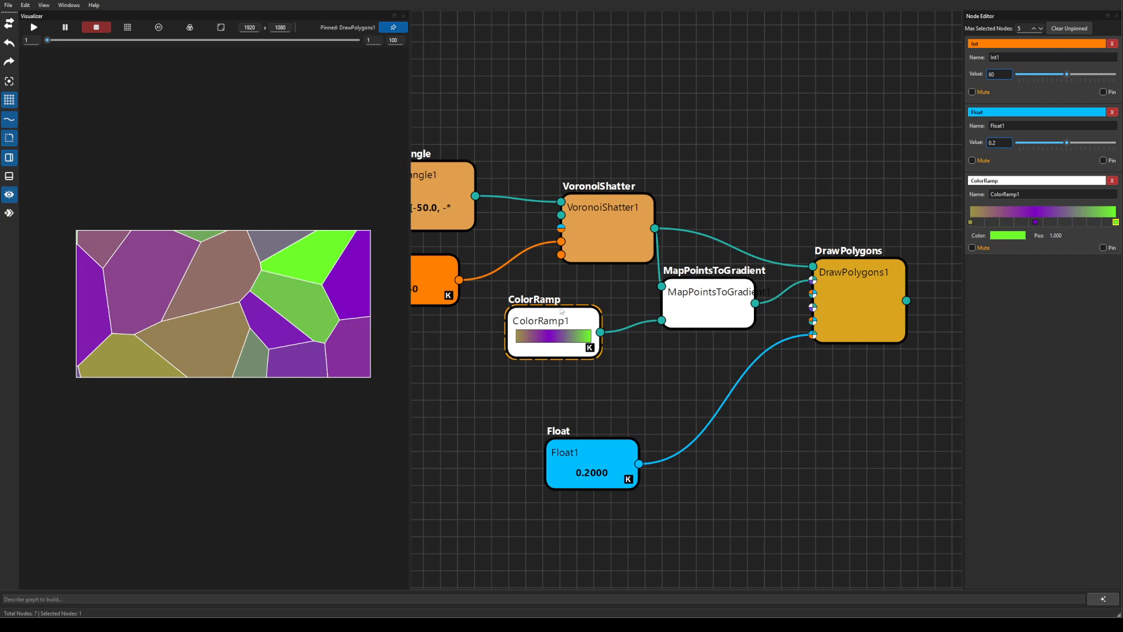
pyautogui.moveTo(538, 323); pyautogui.dragTo(535, 329)
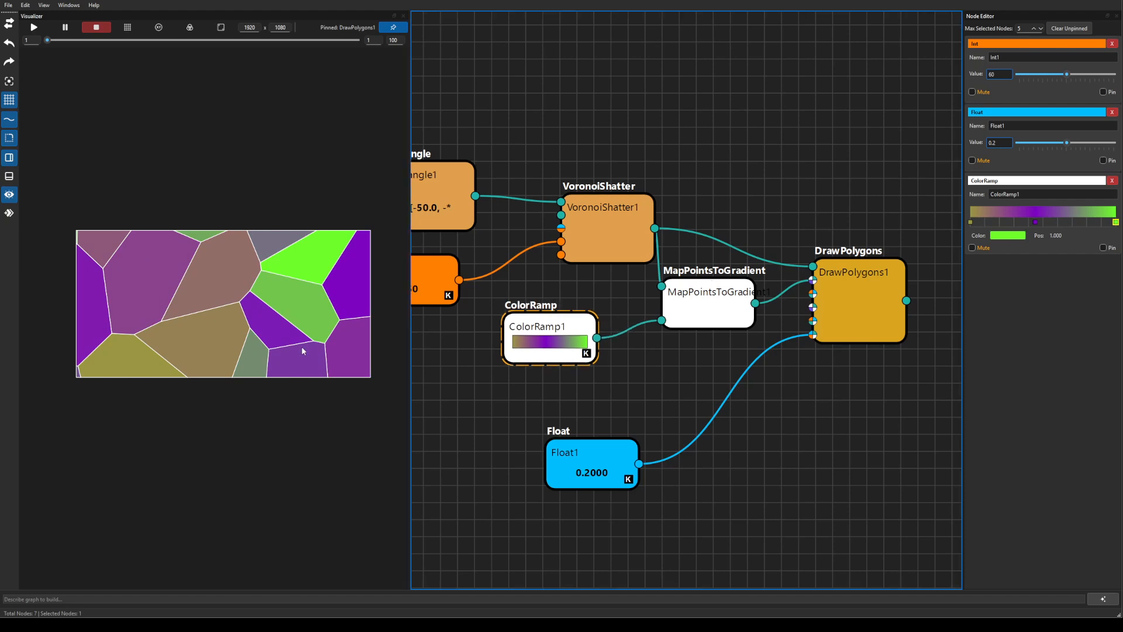
# Create a Transform node on empty canvas via a 'tra' search.
pyautogui.scroll(-2, 623, 327)
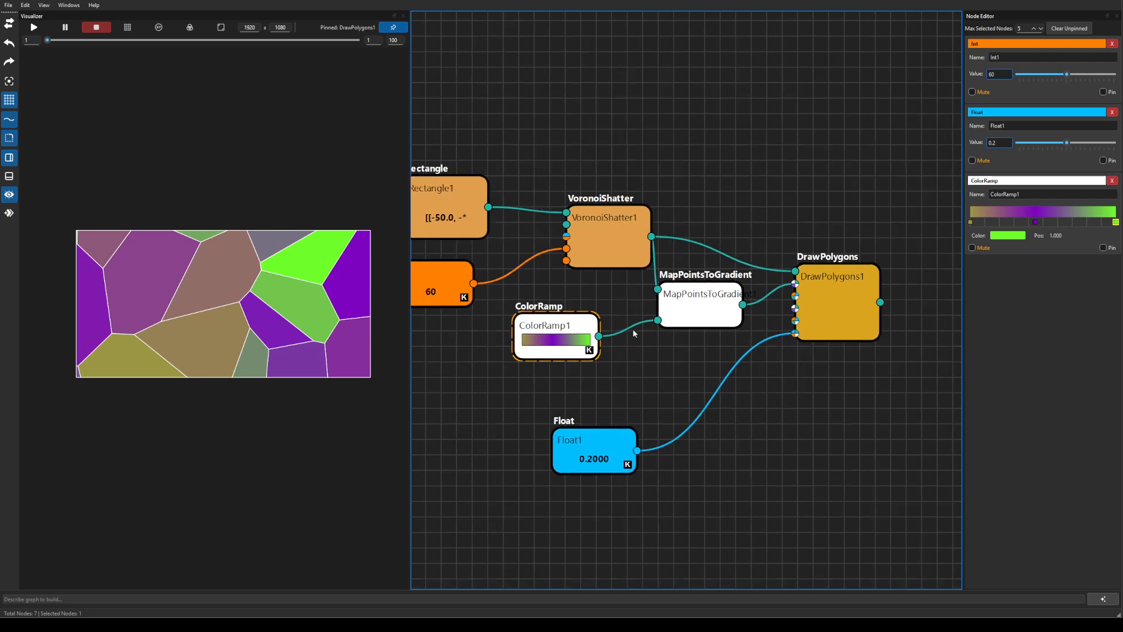
pyautogui.moveTo(652, 369); pyautogui.dragTo(678, 373)
pyautogui.moveTo(497, 239); pyautogui.dragTo(488, 233)
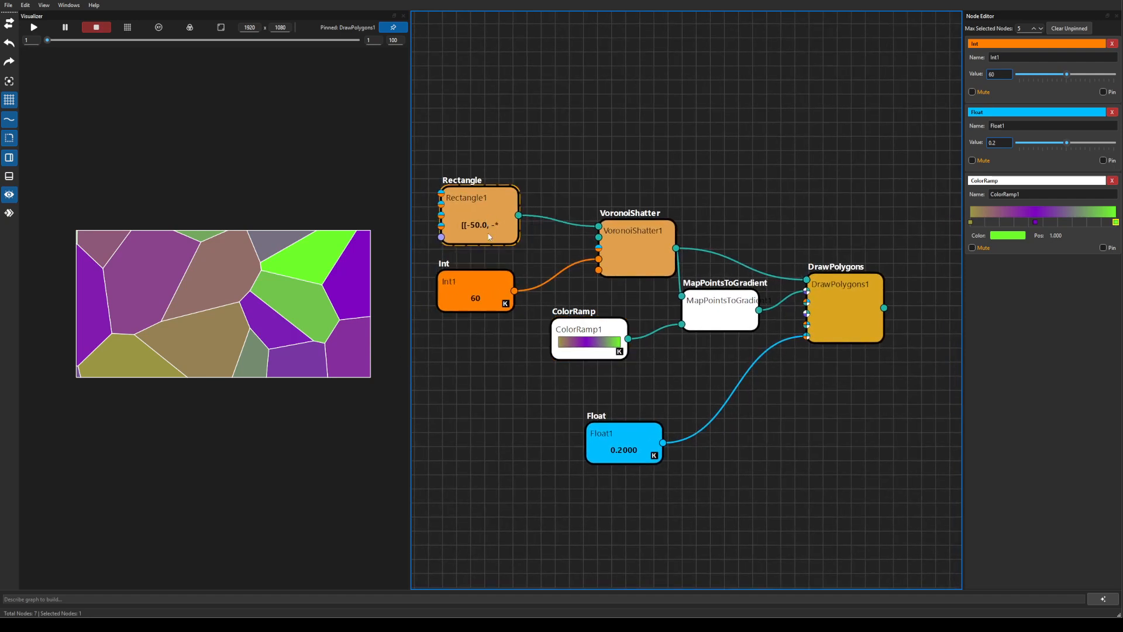
pyautogui.moveTo(594, 150); pyautogui.dragTo(678, 142)
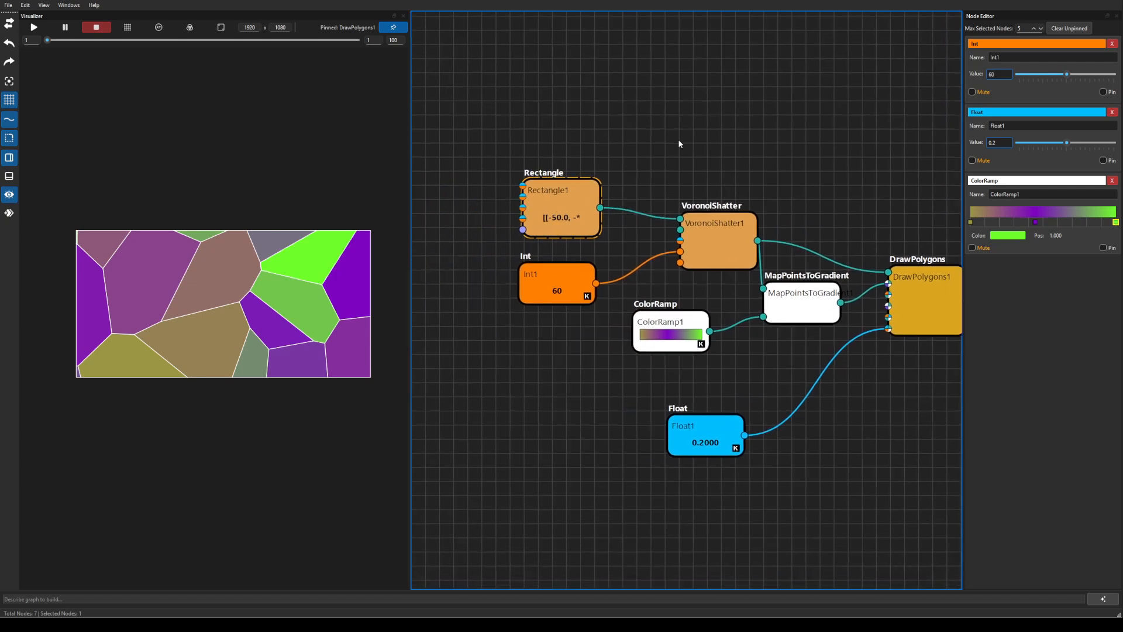
pyautogui.moveTo(476, 160); pyautogui.dragTo(531, 188)
pyautogui.click(466, 174)
pyautogui.press('Tab')
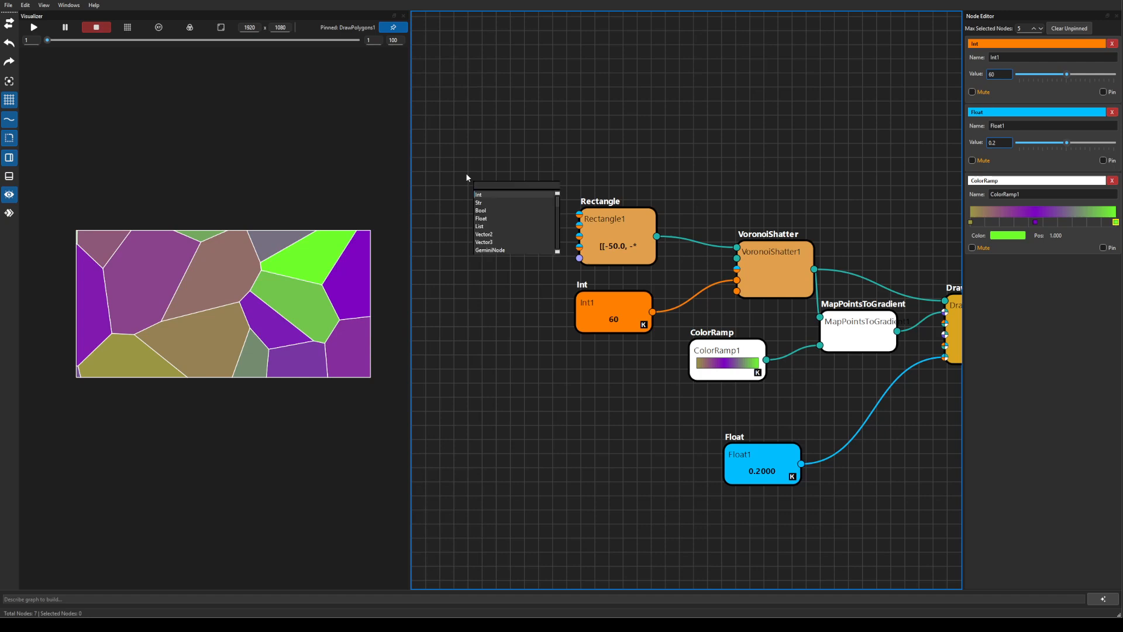
pyautogui.write('tra')
pyautogui.press('Return')
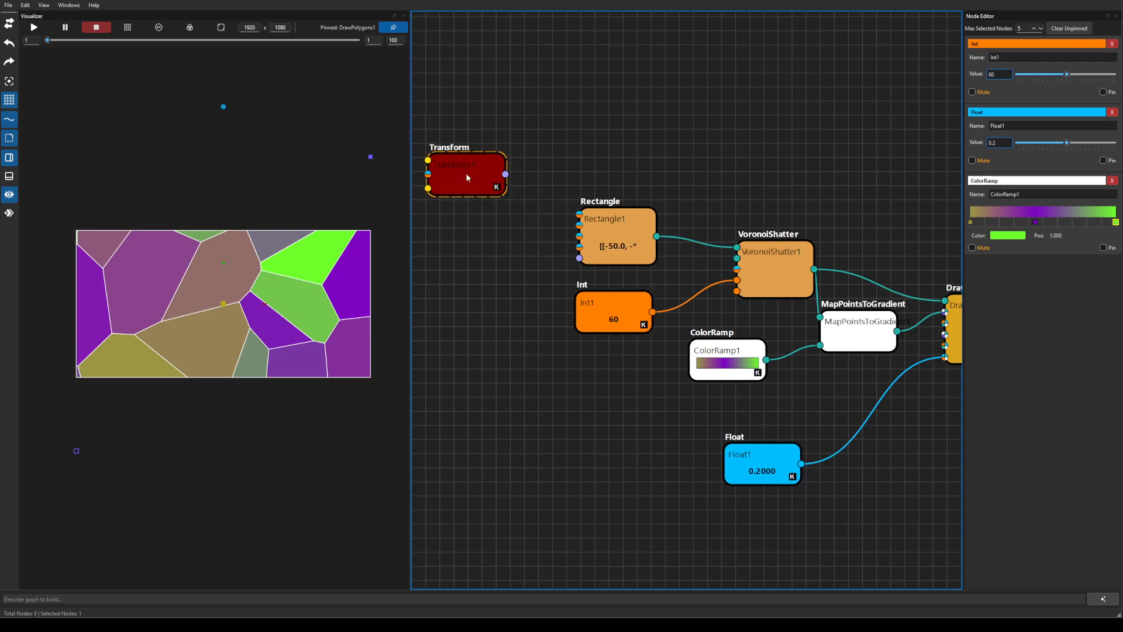
# Place Transform beside Rectangle1 and connect its output to Rectangle1's transform input.
pyautogui.moveTo(472, 177); pyautogui.dragTo(508, 255)
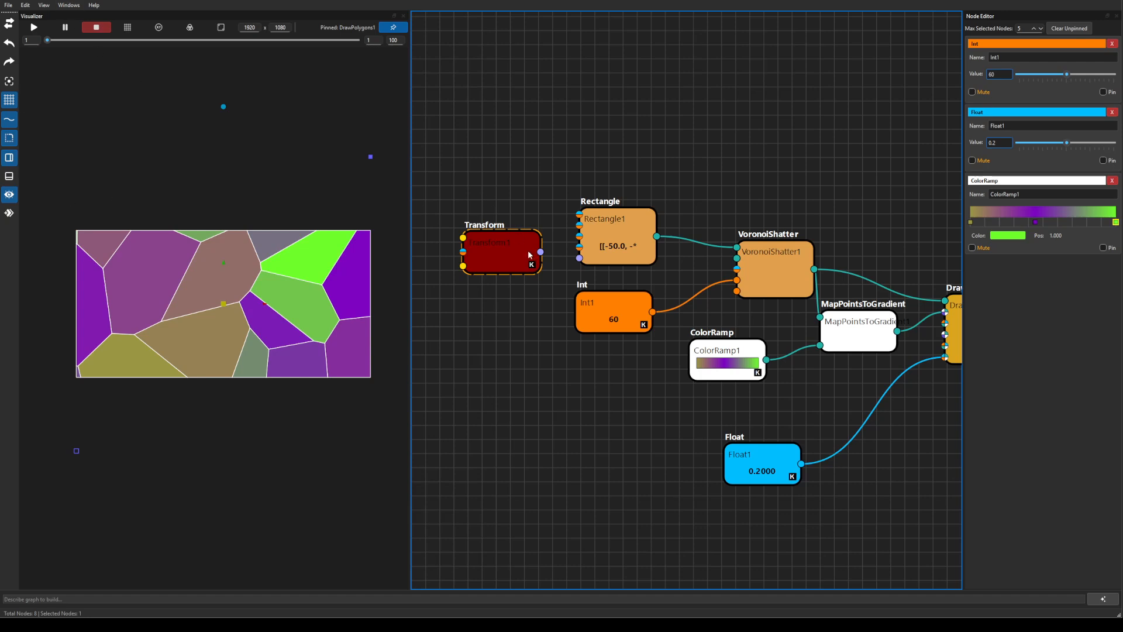
pyautogui.moveTo(541, 252); pyautogui.dragTo(579, 258)
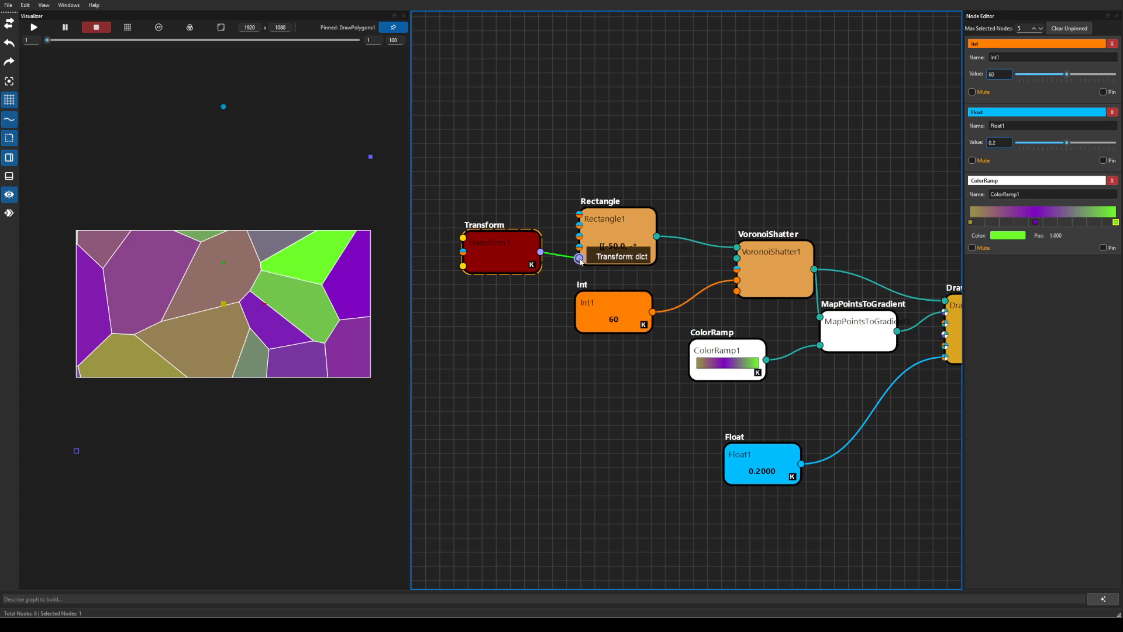
pyautogui.moveTo(492, 251); pyautogui.dragTo(493, 257)
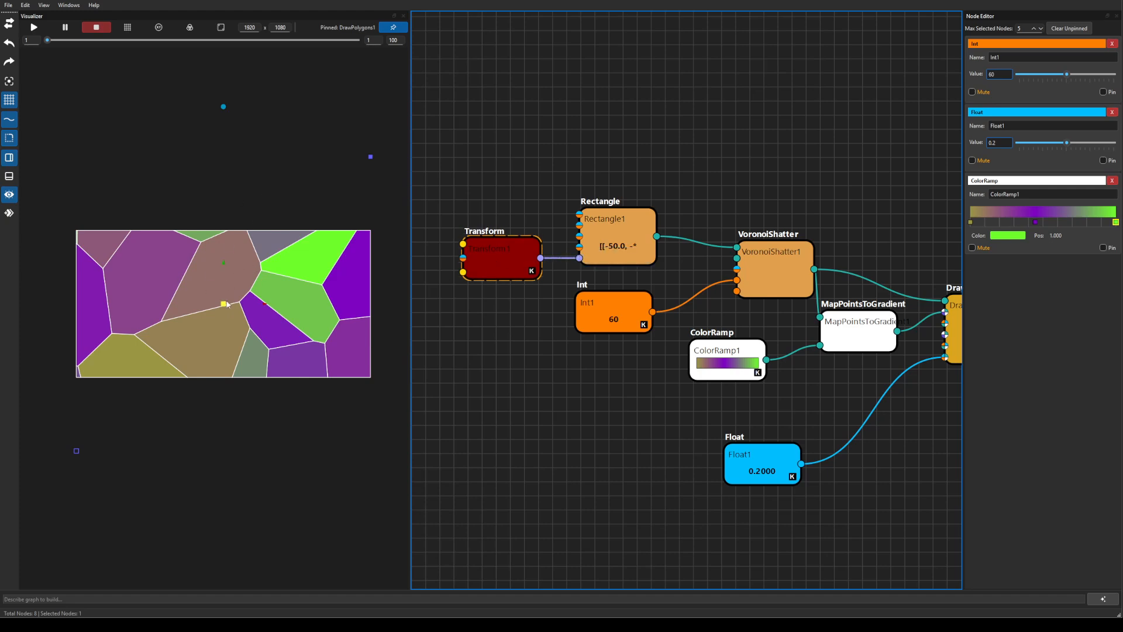
pyautogui.moveTo(223, 304)
pyautogui.mouseDown()
pyautogui.moveTo(183, 249)
pyautogui.moveTo(210, 387)
pyautogui.moveTo(193, 290)
pyautogui.moveTo(205, 340)
pyautogui.moveTo(230, 302)
pyautogui.moveTo(226, 314)
pyautogui.mouseUp()
# Show the preview grid and try rotating the rectangle, undoing each rotation.
pyautogui.click(127, 26)
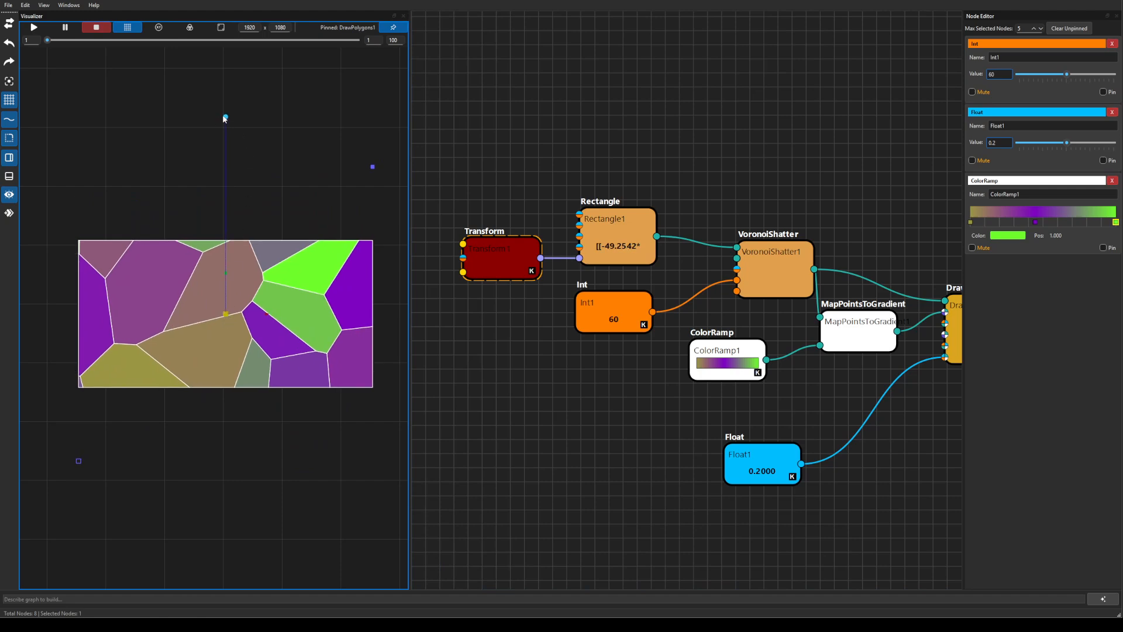
pyautogui.moveTo(225, 119); pyautogui.dragTo(236, 199)
pyautogui.hotkey('ctrl', 'z')
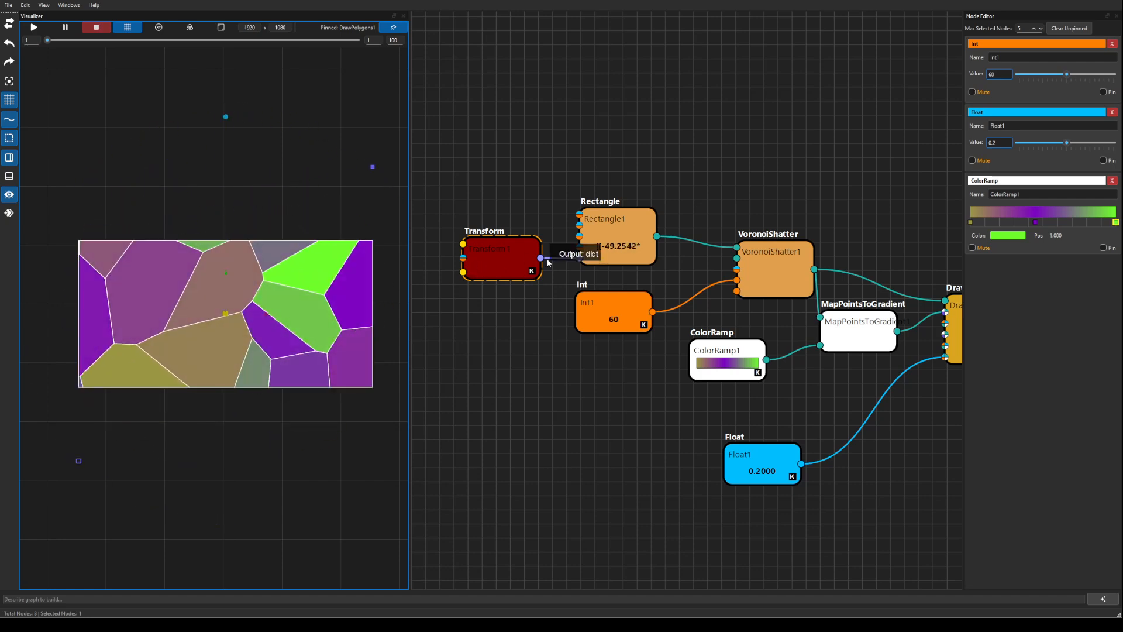
pyautogui.moveTo(552, 350); pyautogui.dragTo(484, 382)
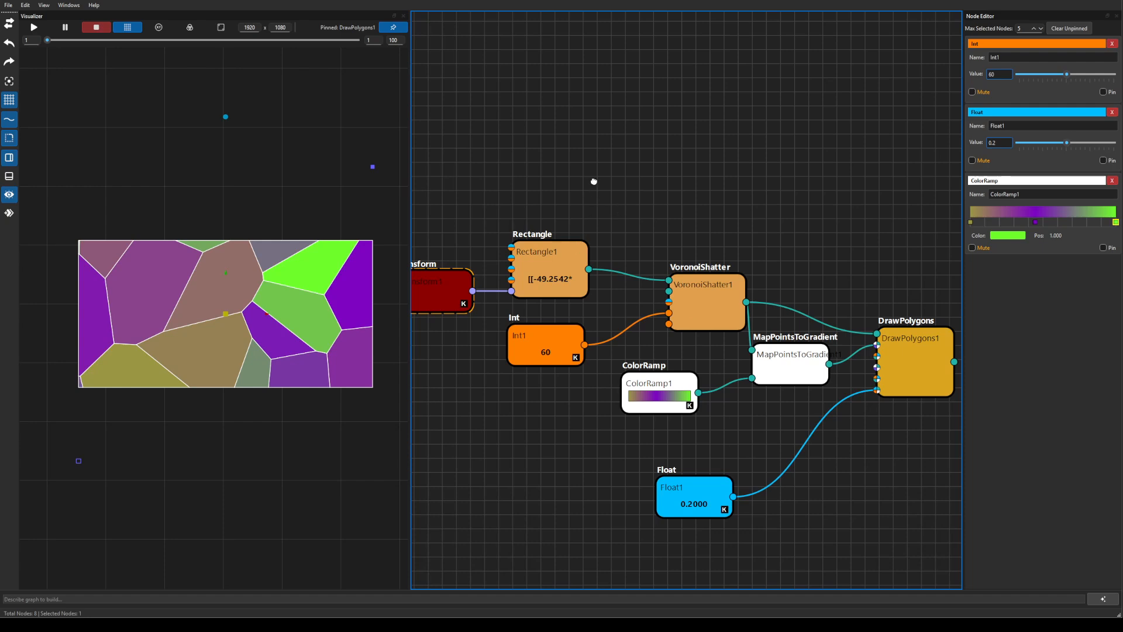
pyautogui.moveTo(518, 214); pyautogui.dragTo(598, 191)
pyautogui.moveTo(802, 260); pyautogui.dragTo(705, 230)
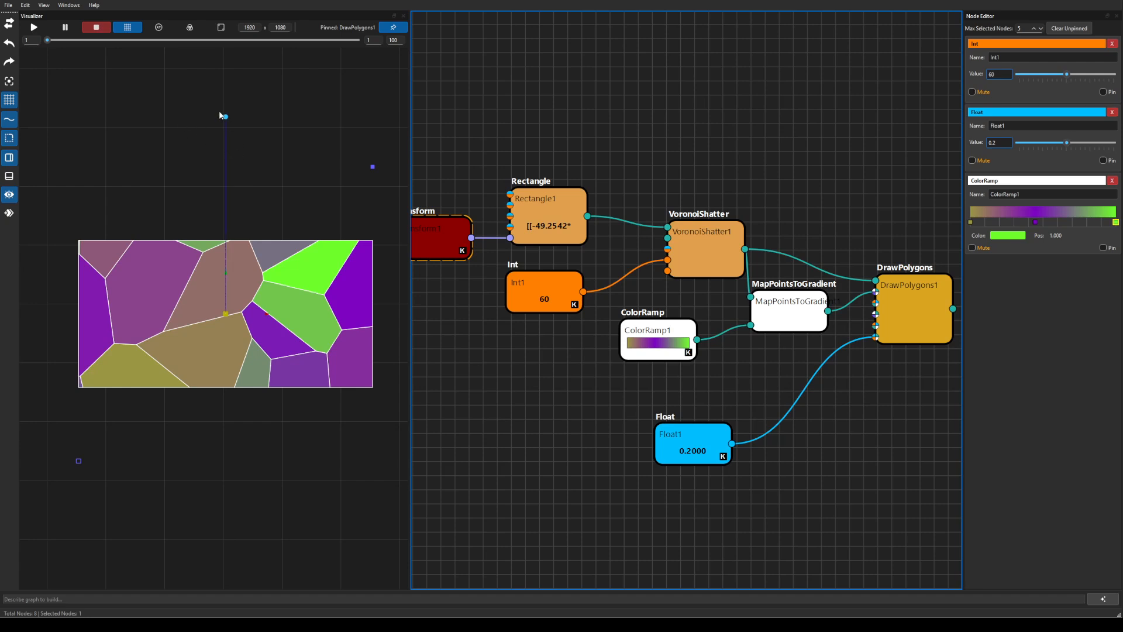
pyautogui.moveTo(226, 116); pyautogui.dragTo(206, 131)
pyautogui.hotkey('ctrl', 'z')
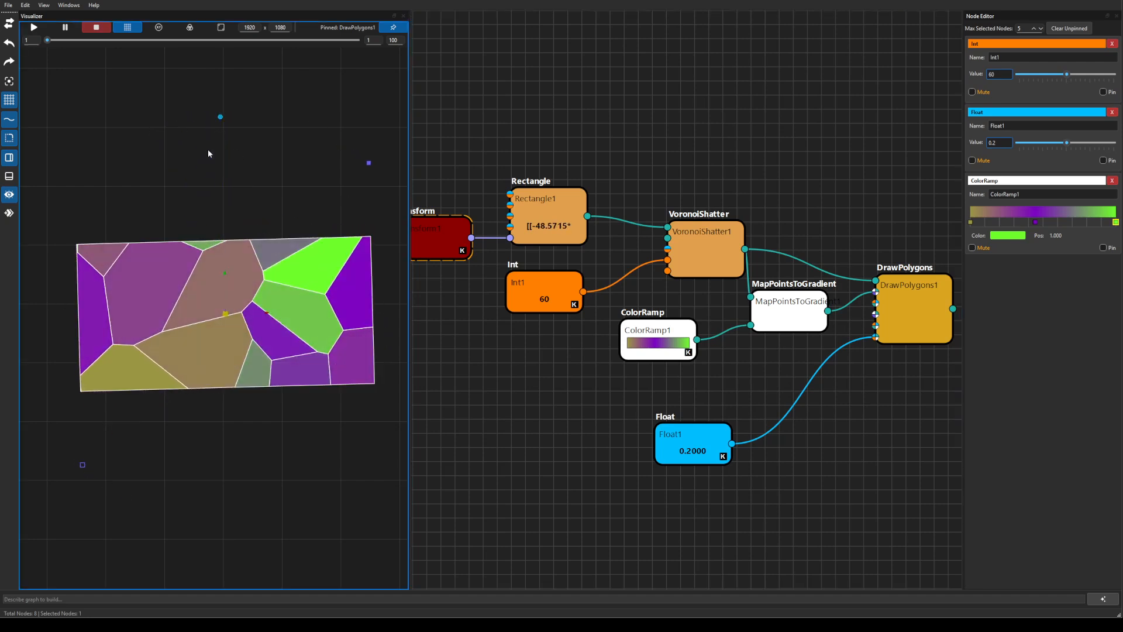
# Drag the scale handles to resize the rectangle into a narrower, nearly square shape.
pyautogui.moveTo(76, 462); pyautogui.dragTo(123, 487)
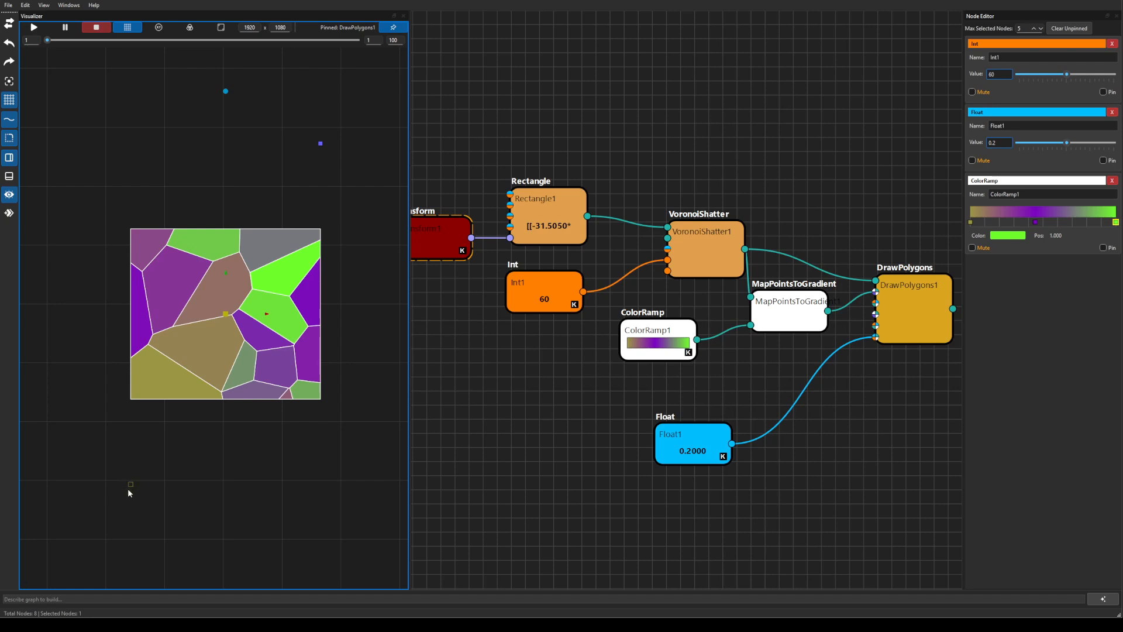
pyautogui.moveTo(132, 489)
pyautogui.mouseDown()
pyautogui.moveTo(105, 463)
pyautogui.moveTo(170, 574)
pyautogui.moveTo(117, 484)
pyautogui.moveTo(150, 548)
pyautogui.moveTo(138, 562)
pyautogui.moveTo(101, 521)
pyautogui.moveTo(148, 568)
pyautogui.moveTo(126, 520)
pyautogui.moveTo(109, 528)
pyautogui.moveTo(132, 557)
pyautogui.moveTo(131, 574)
pyautogui.moveTo(110, 514)
pyautogui.moveTo(118, 501)
pyautogui.mouseUp()
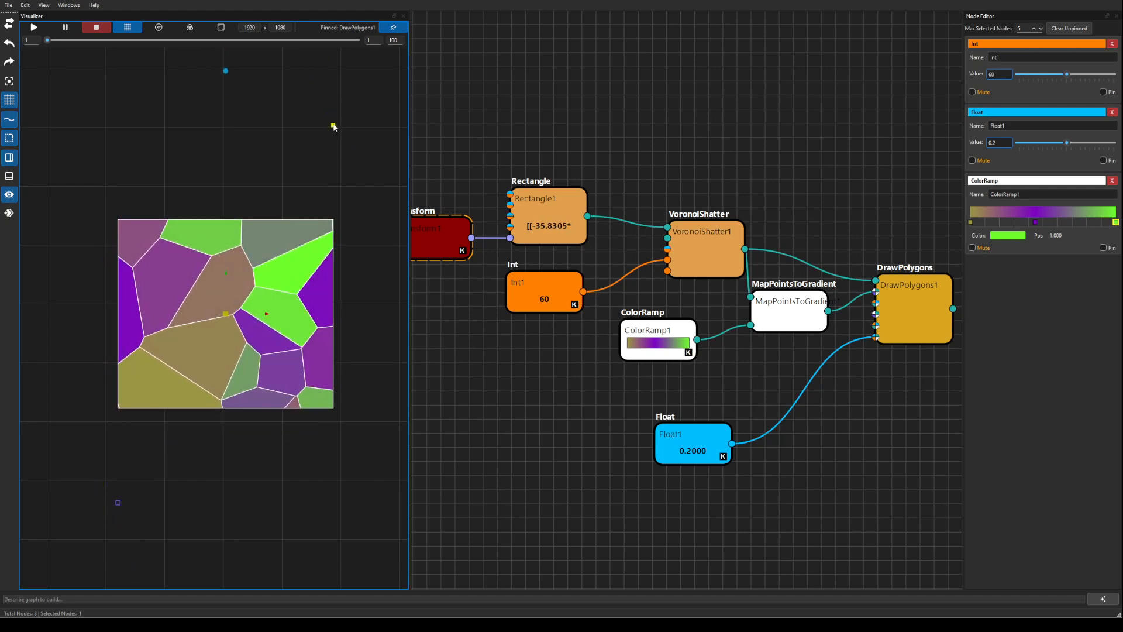
pyautogui.moveTo(333, 125); pyautogui.dragTo(309, 143)
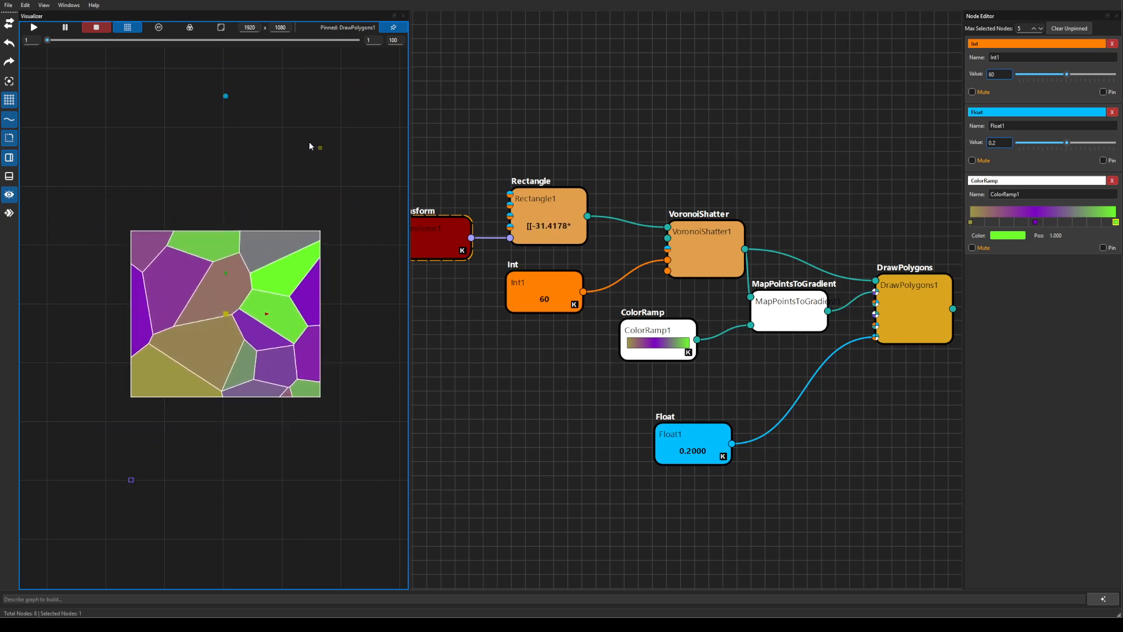
# Show Transform1's fields and scale the shape to Scale X 0.6211, rotation at 0.0.
pyautogui.click(443, 243)
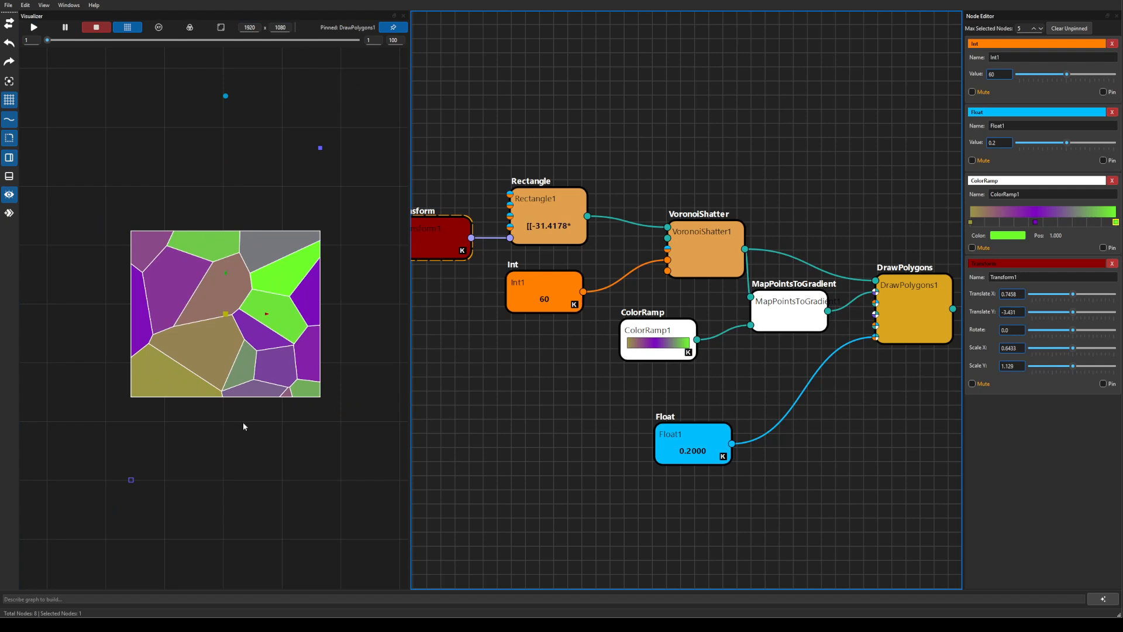
pyautogui.moveTo(226, 97)
pyautogui.mouseDown()
pyautogui.moveTo(152, 120)
pyautogui.moveTo(226, 112)
pyautogui.mouseUp()
pyautogui.moveTo(311, 153)
pyautogui.mouseDown()
pyautogui.moveTo(337, 109)
pyautogui.moveTo(318, 153)
pyautogui.mouseUp()
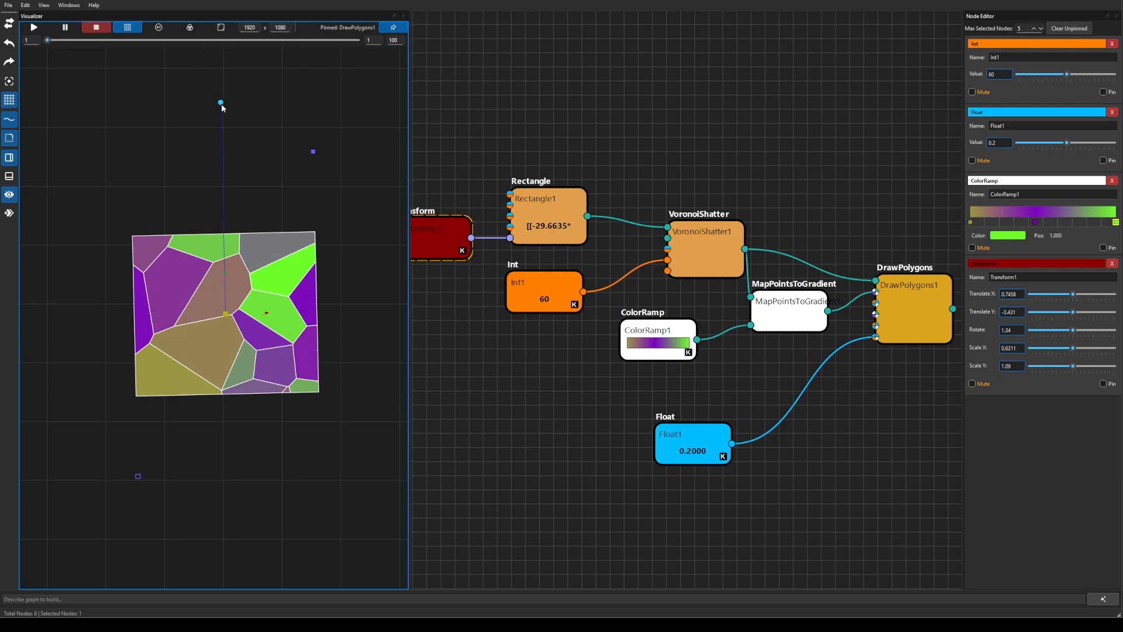
pyautogui.moveTo(220, 104); pyautogui.dragTo(226, 175)
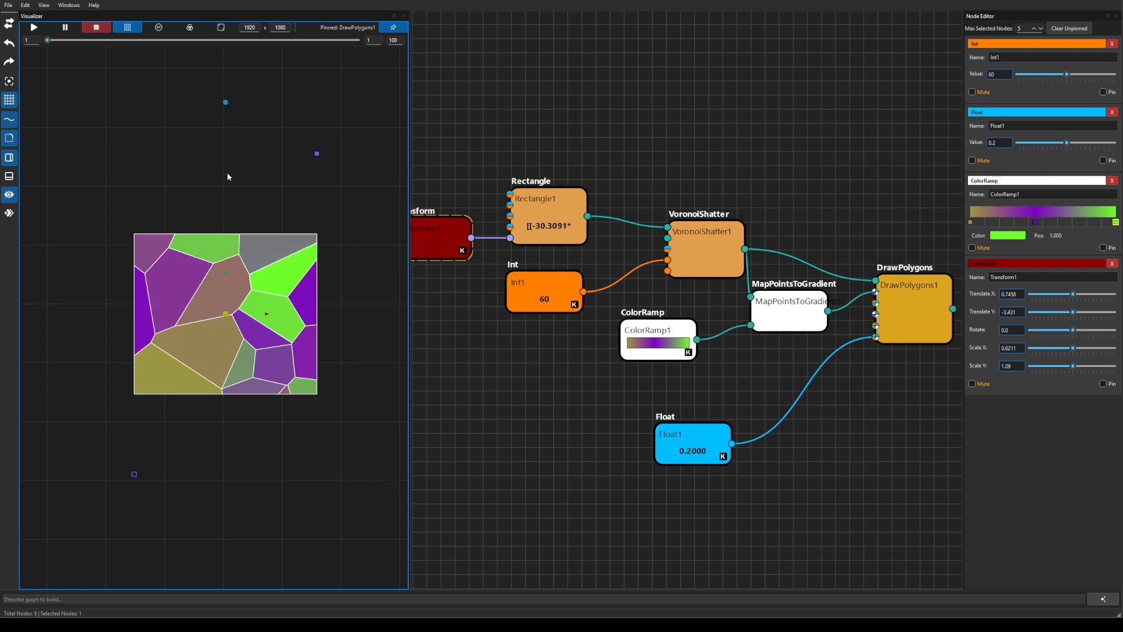